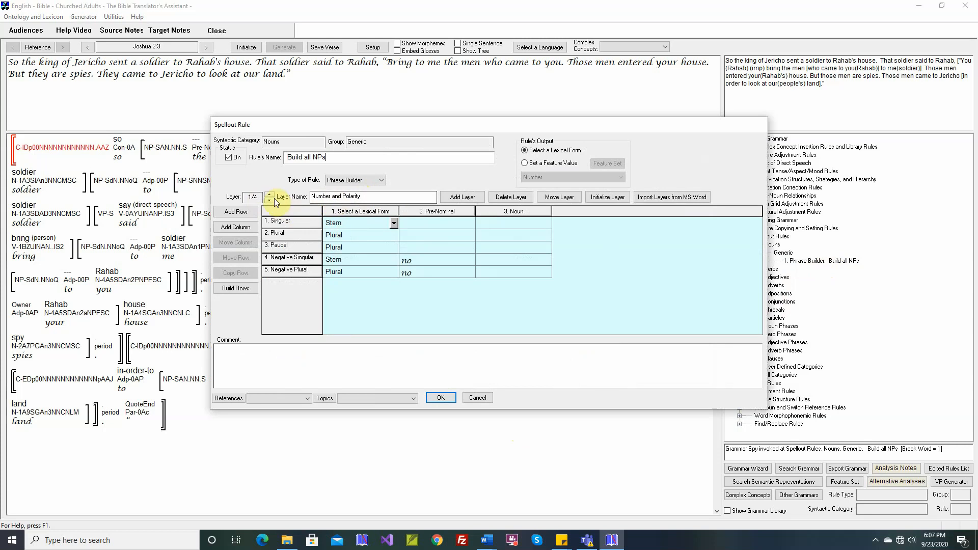
# - Review the Participant Tracking, Proximity and 'God' layers of the noun rule 'Build all NPs', and close the rule without changes
pyautogui.click(269, 195)
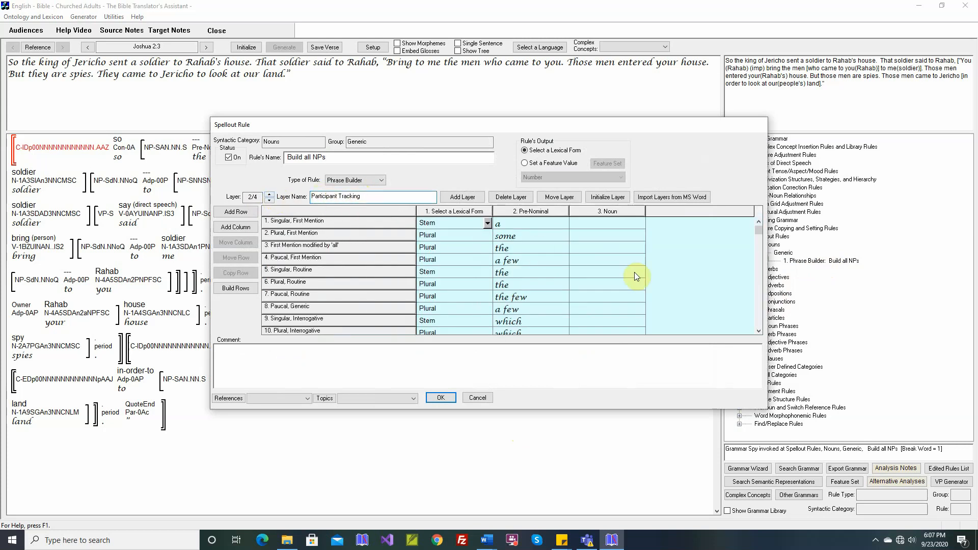
pyautogui.scroll(-5, 637, 275)
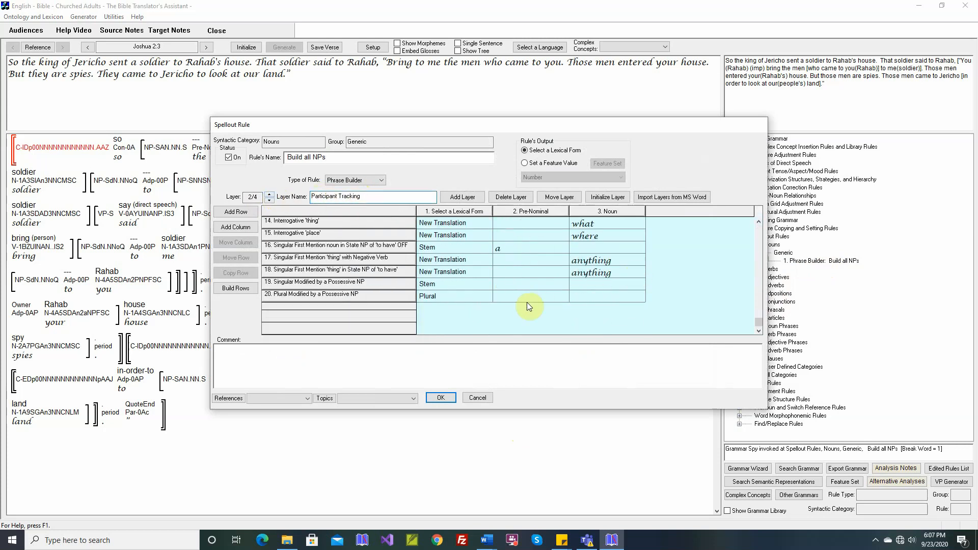
pyautogui.click(270, 194)
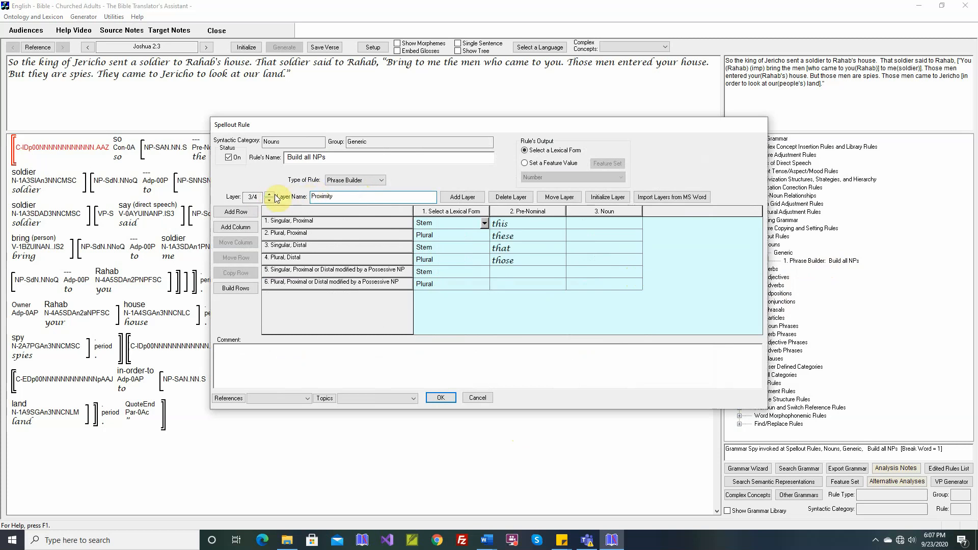
pyautogui.click(270, 194)
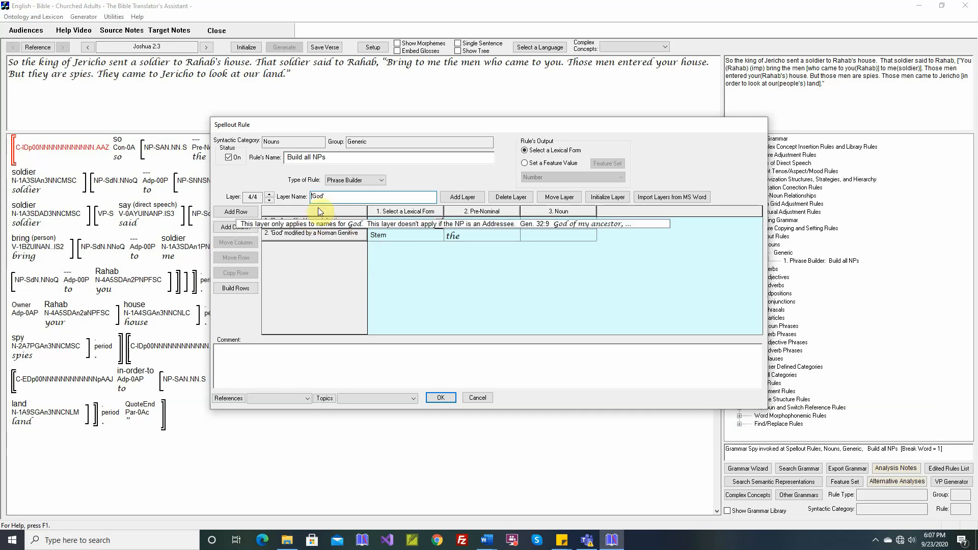
pyautogui.click(269, 201)
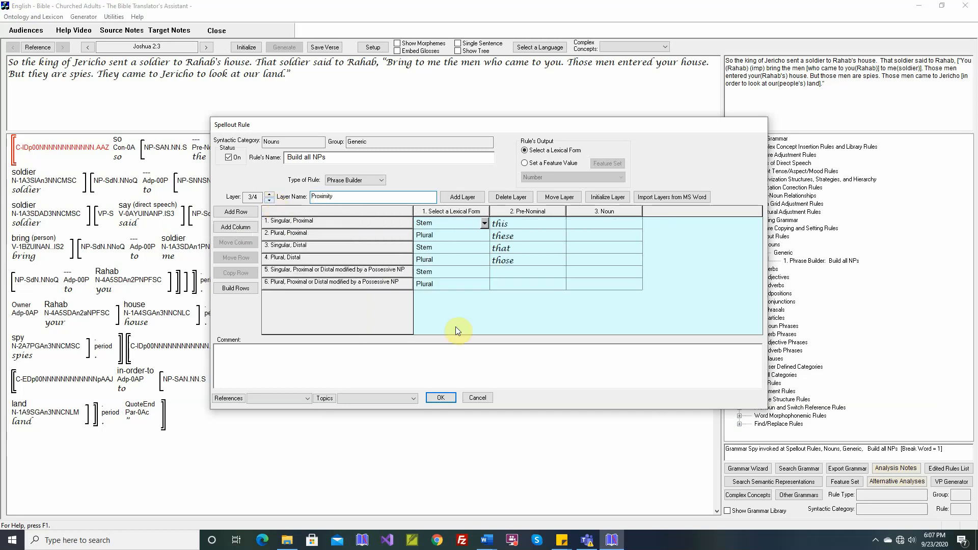
pyautogui.click(478, 397)
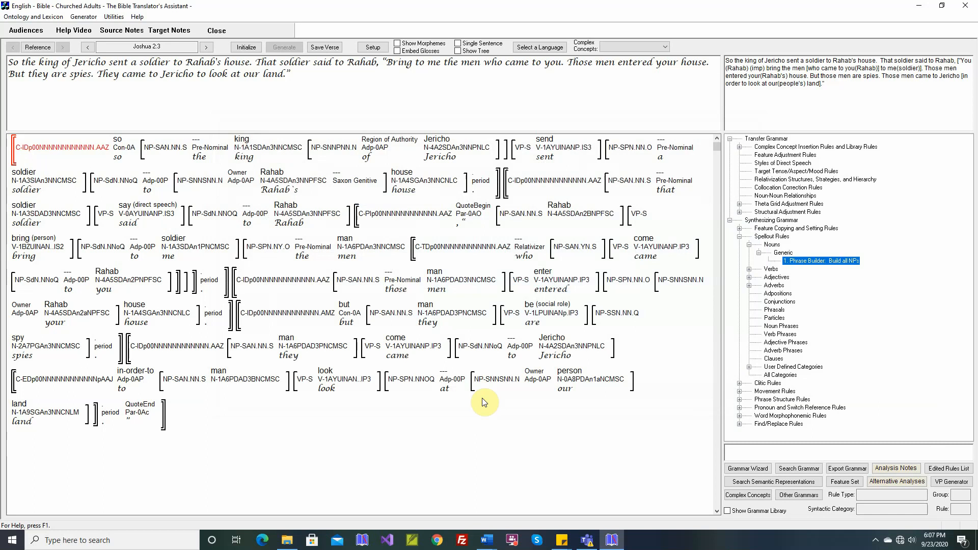
# - Open the Generic verb rule 'Build all VPs', review its layers through 'might' Potential, Aspects, Tenses, and Polarities, and close it without changes
pyautogui.click(750, 269)
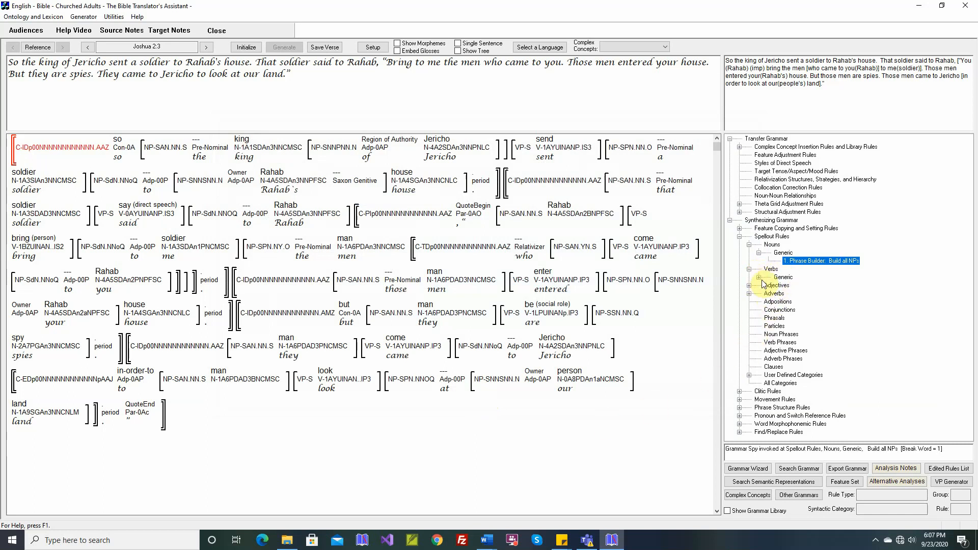
pyautogui.click(760, 278)
pyautogui.doubleClick(795, 286)
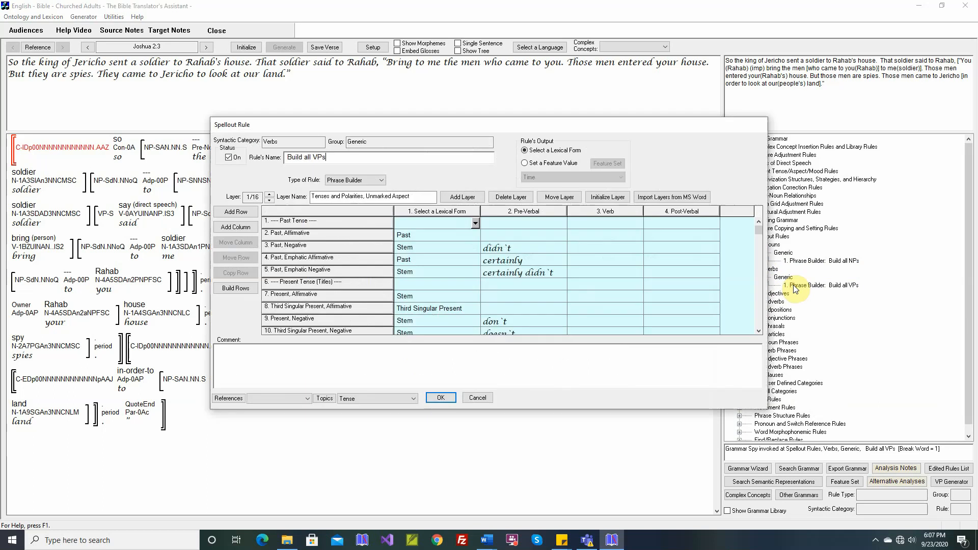
pyautogui.click(270, 195)
pyautogui.click(271, 195)
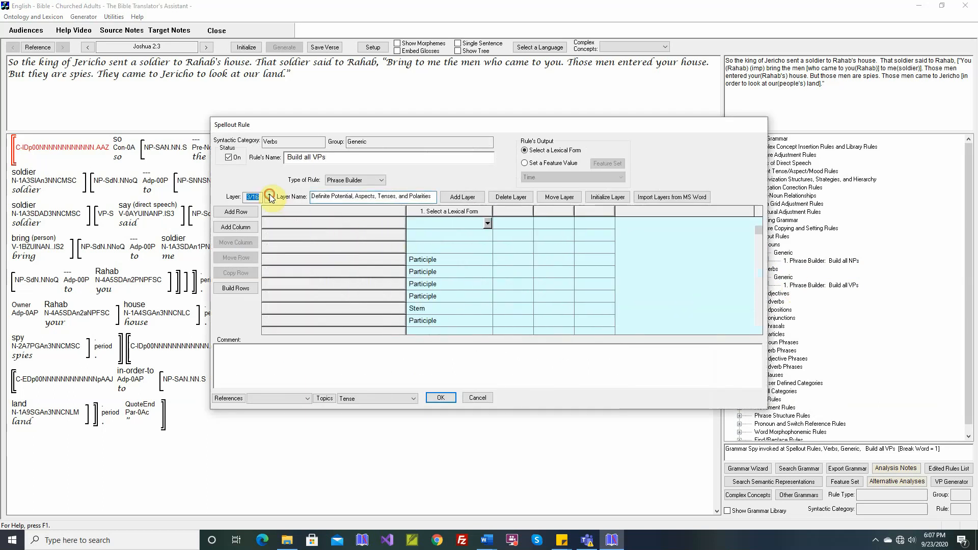
pyautogui.click(270, 196)
pyautogui.click(270, 196)
pyautogui.scroll(-3, 369, 257)
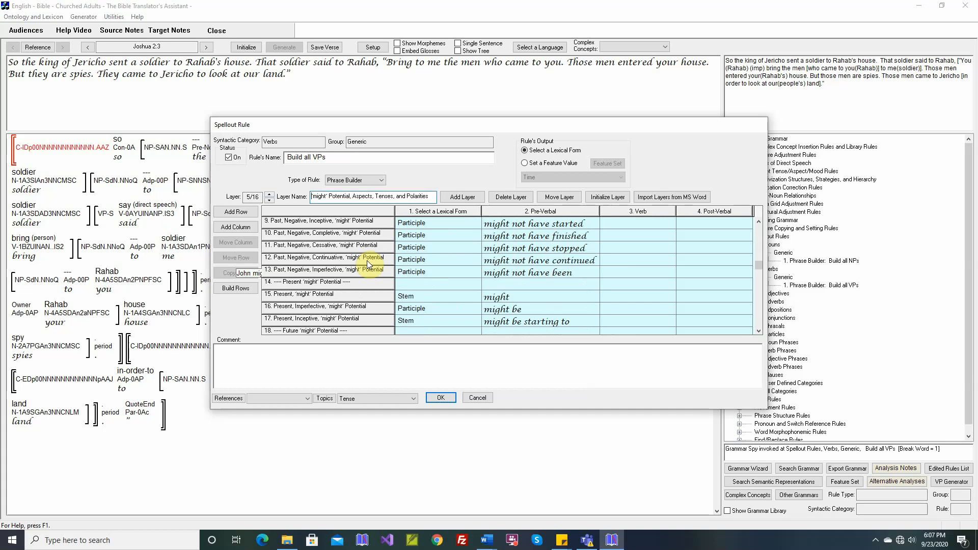
pyautogui.scroll(-5, 368, 261)
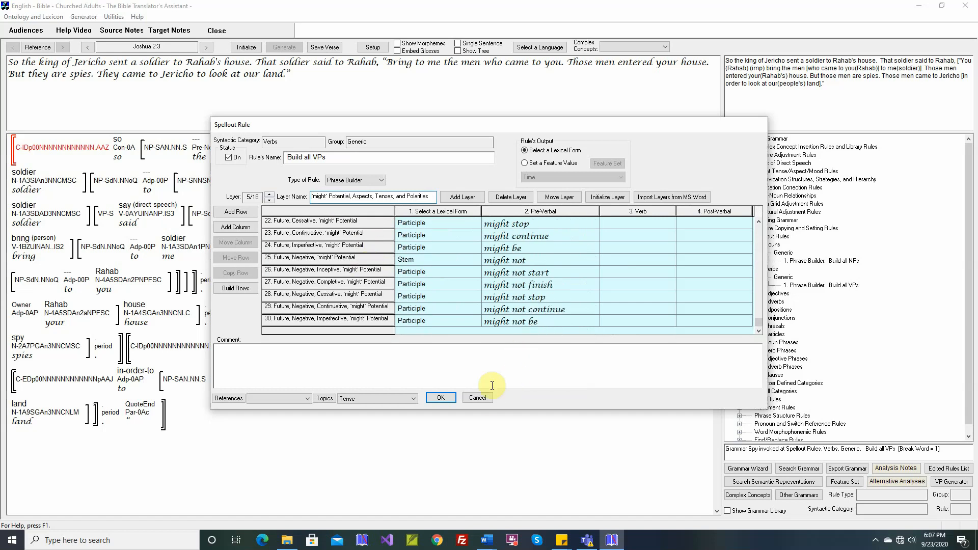
pyautogui.click(480, 398)
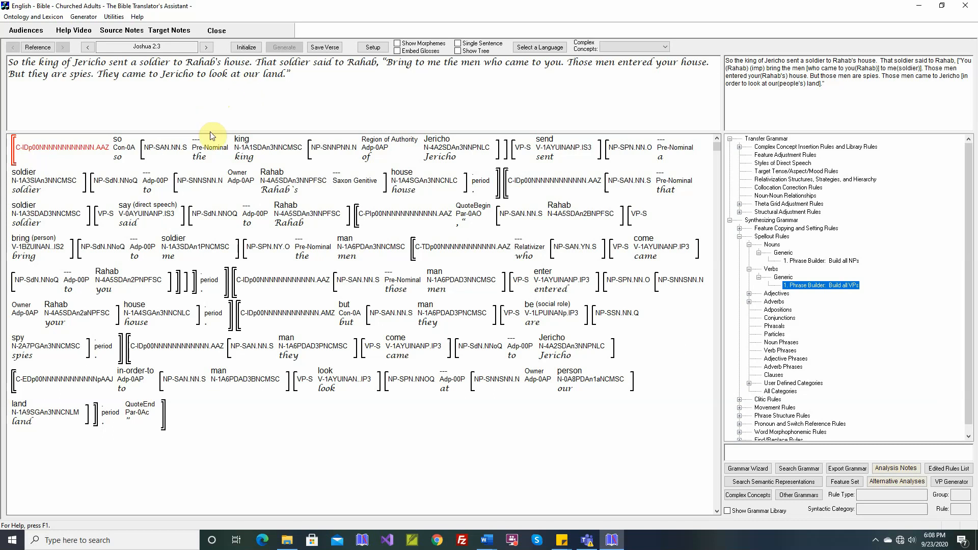
# - Examine which rules inserted the pre-nominal words 'the', 'a', 'that' and 'those' in the generated verse
pyautogui.moveTo(203, 159)
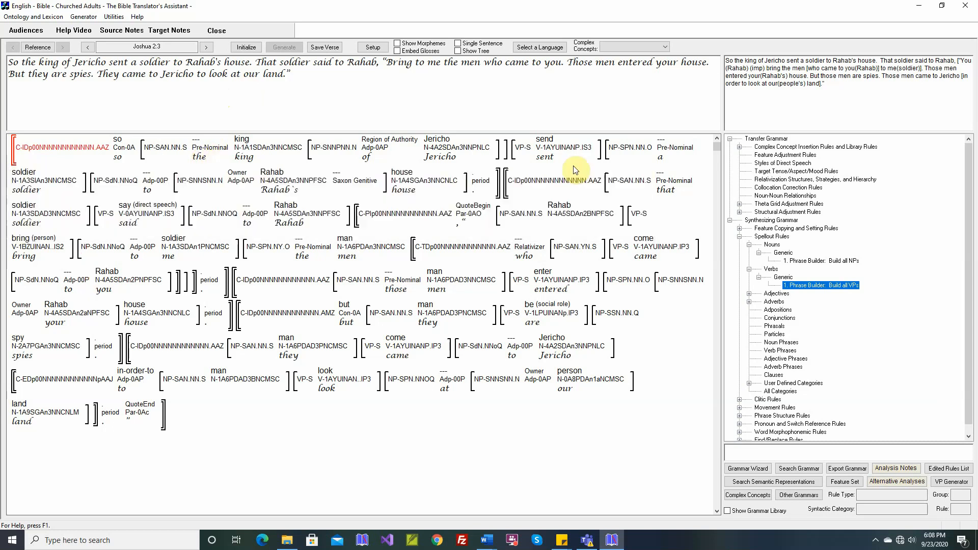
pyautogui.moveTo(665, 163)
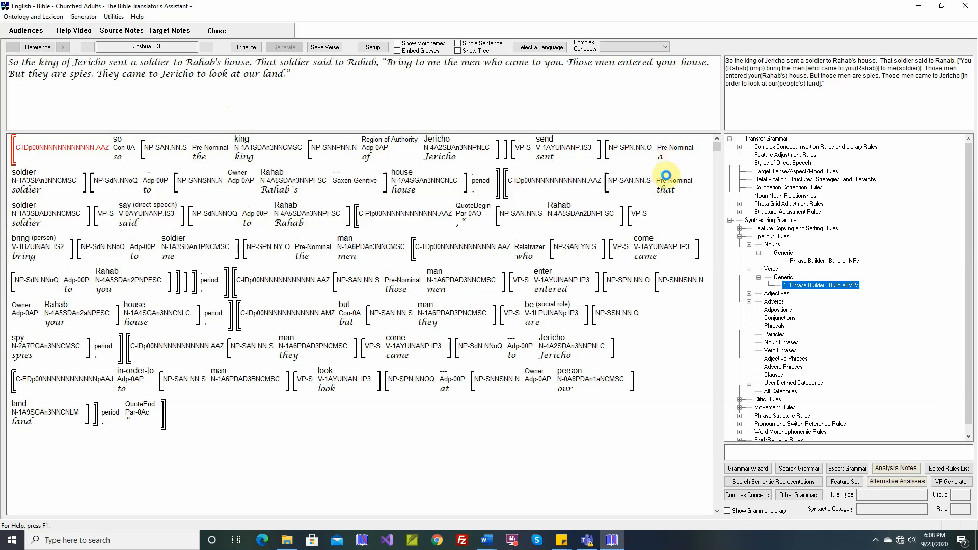
pyautogui.moveTo(669, 192)
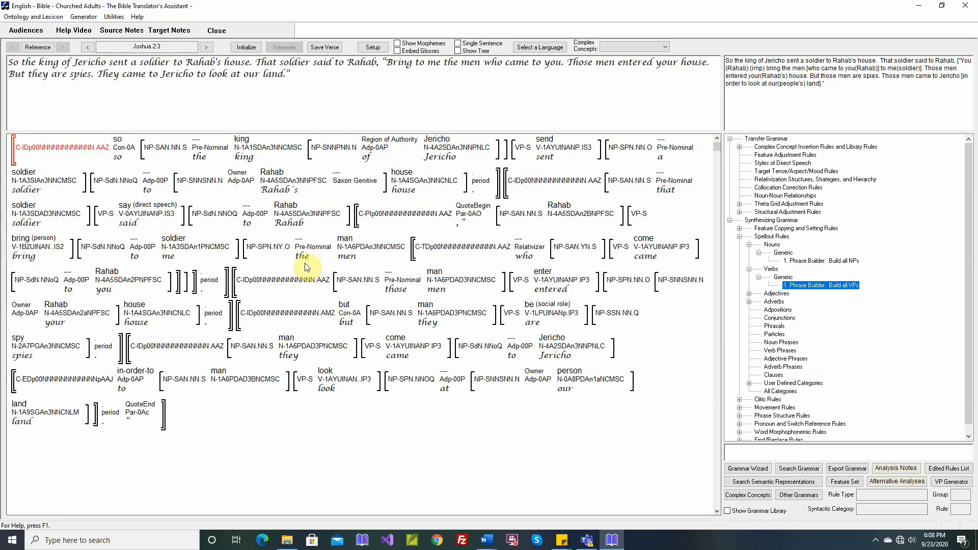
pyautogui.moveTo(302, 262)
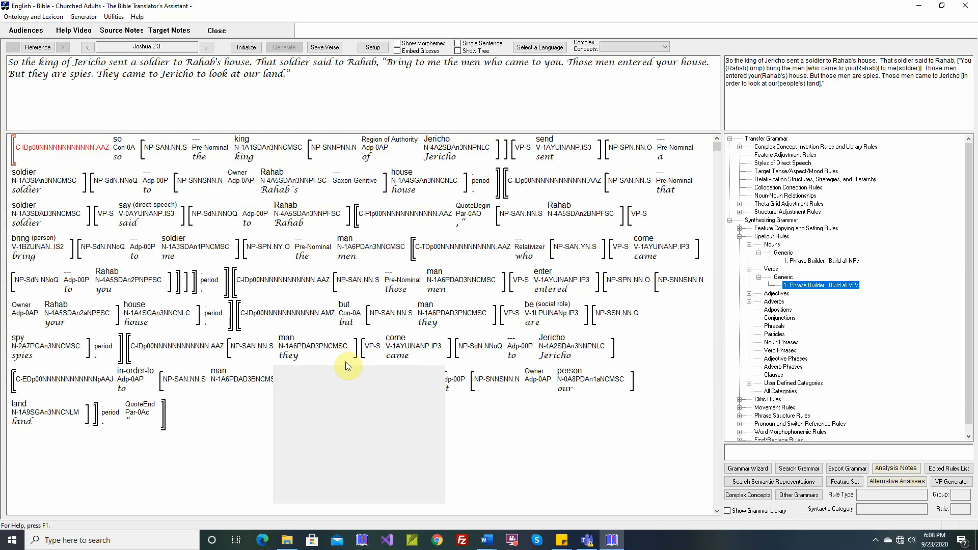
pyautogui.moveTo(397, 293)
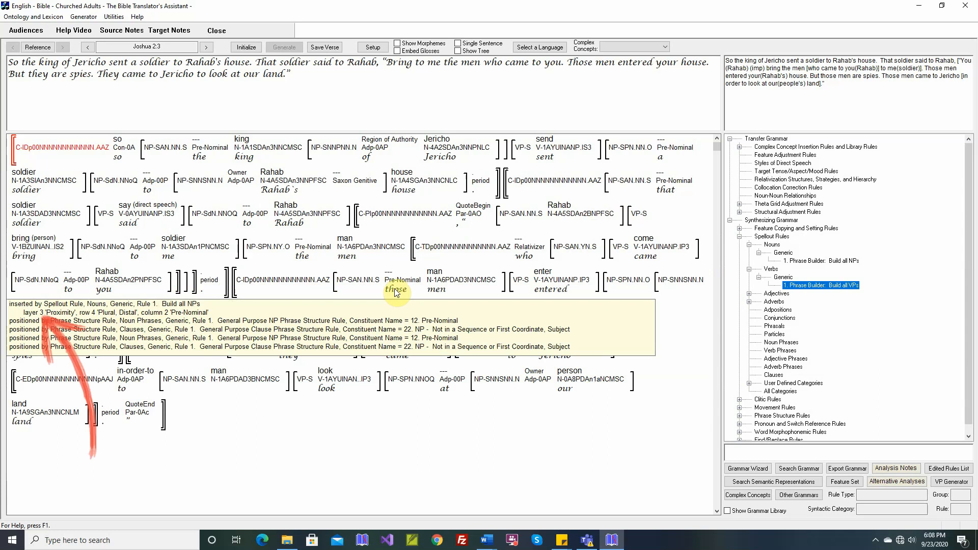
# - Turn off the Generic noun rule 'Build all NPs', and reinitialize and regenerate the text of Joshua 2:3
pyautogui.doubleClick(799, 261)
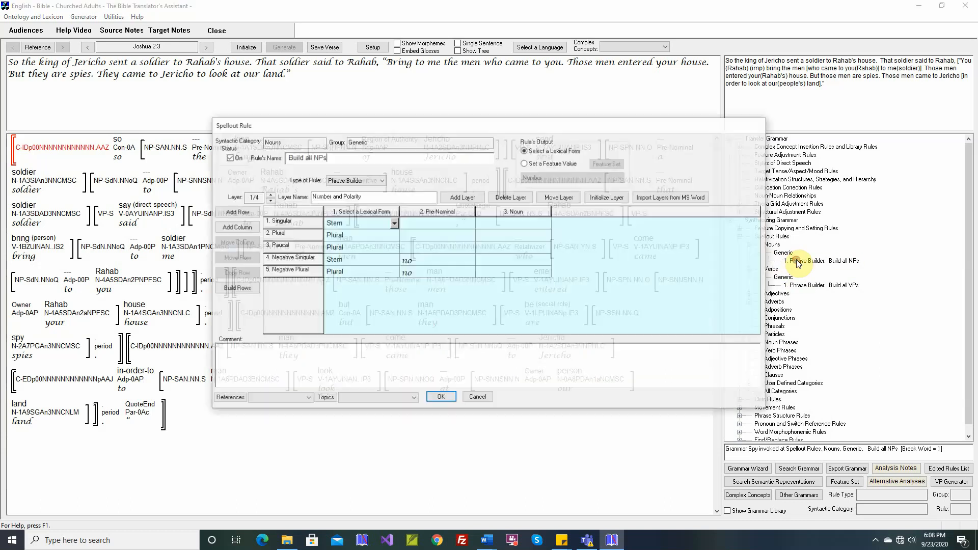
pyautogui.click(228, 158)
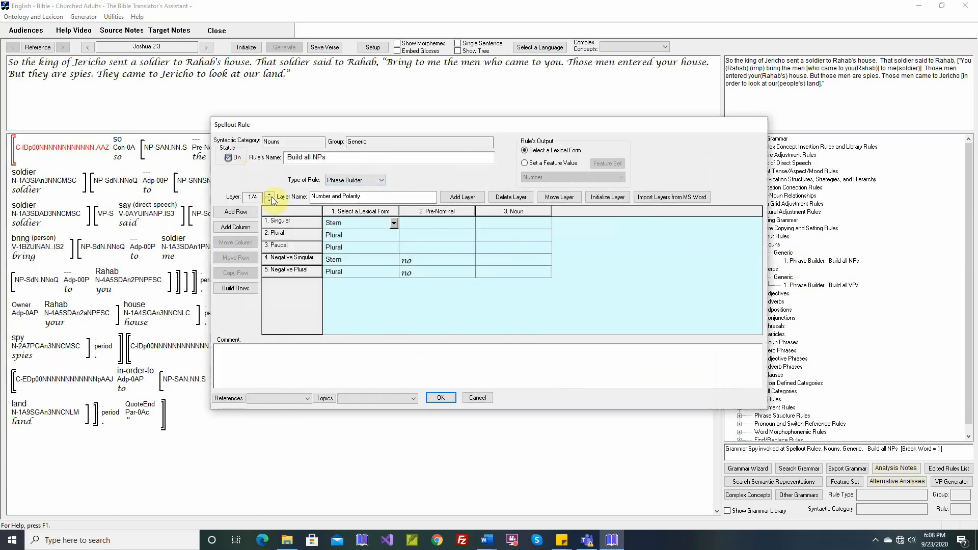
pyautogui.click(440, 399)
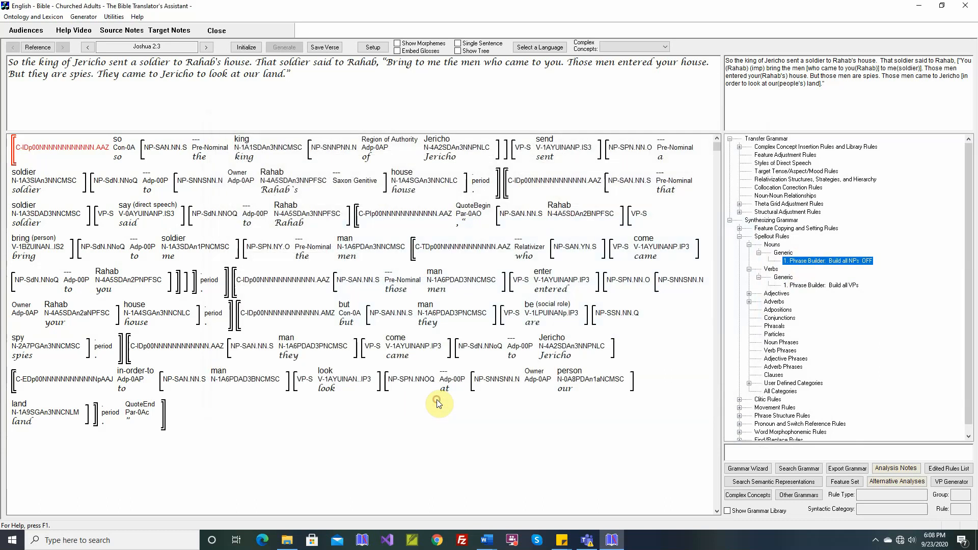
pyautogui.click(248, 47)
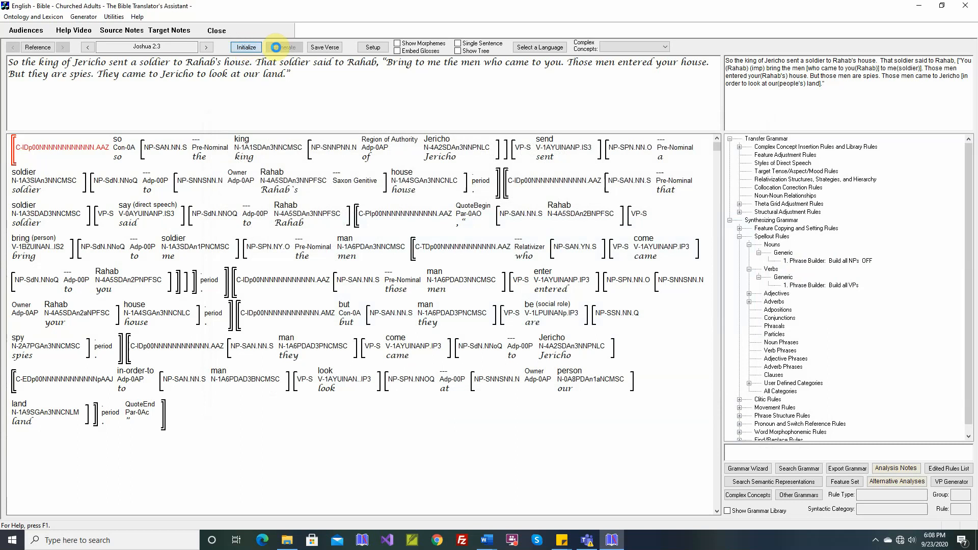
pyautogui.click(276, 48)
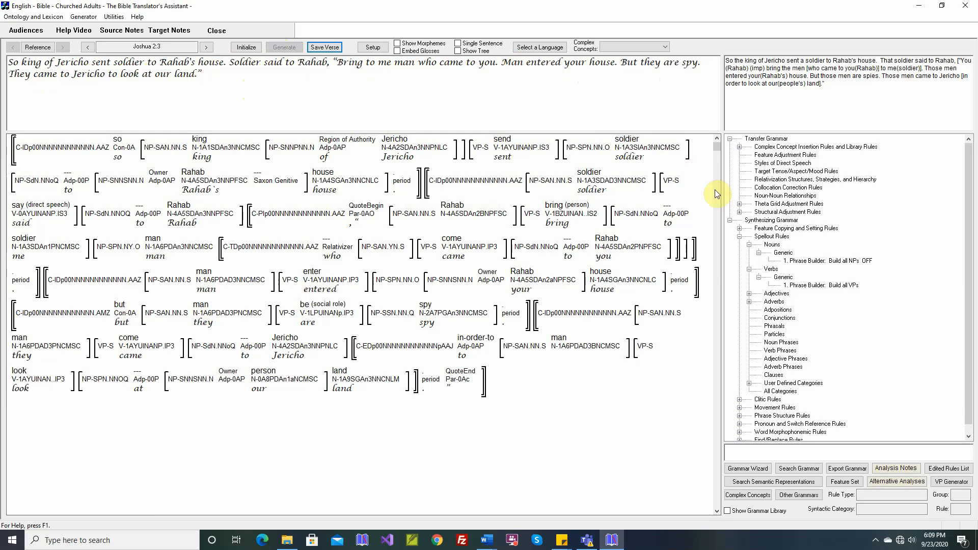
# - Create a new Generic noun spellout rule of type Phrase Builder and name it 'Build all NPs'
pyautogui.doubleClick(783, 255)
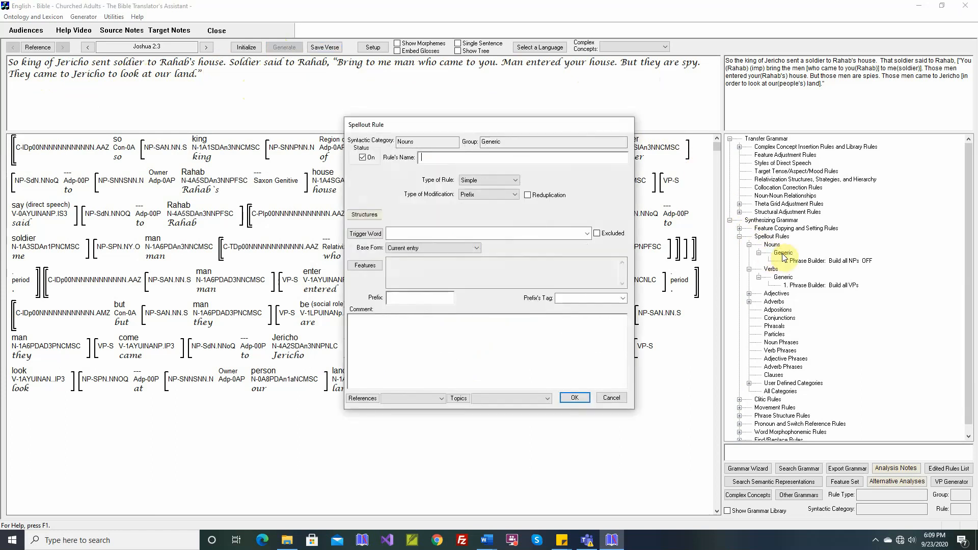
pyautogui.click(489, 183)
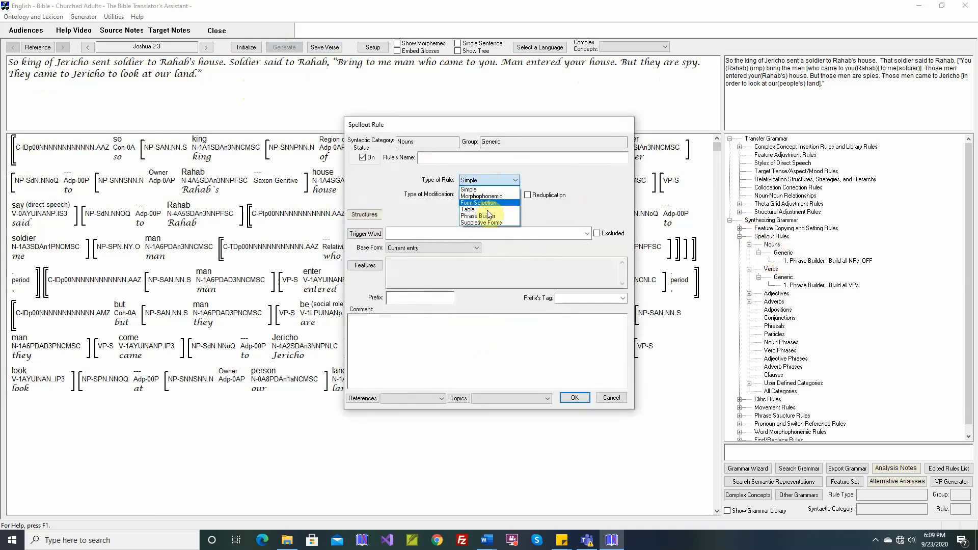
pyautogui.click(486, 218)
pyautogui.click(418, 161)
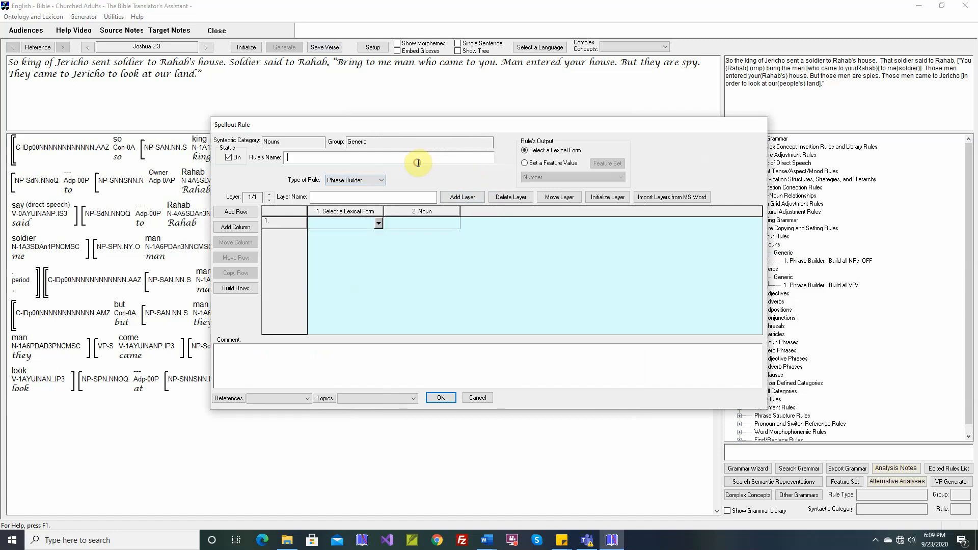
pyautogui.write('Build all NPs')
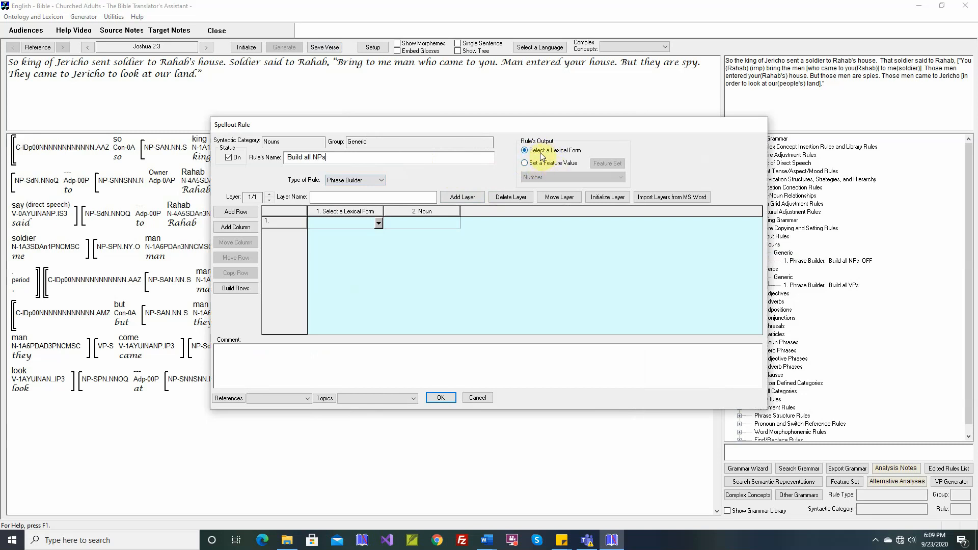
# - Try the Stem lexical form and the Number feature value output for the first row, and return the output to Select a Lexical Form
pyautogui.click(379, 223)
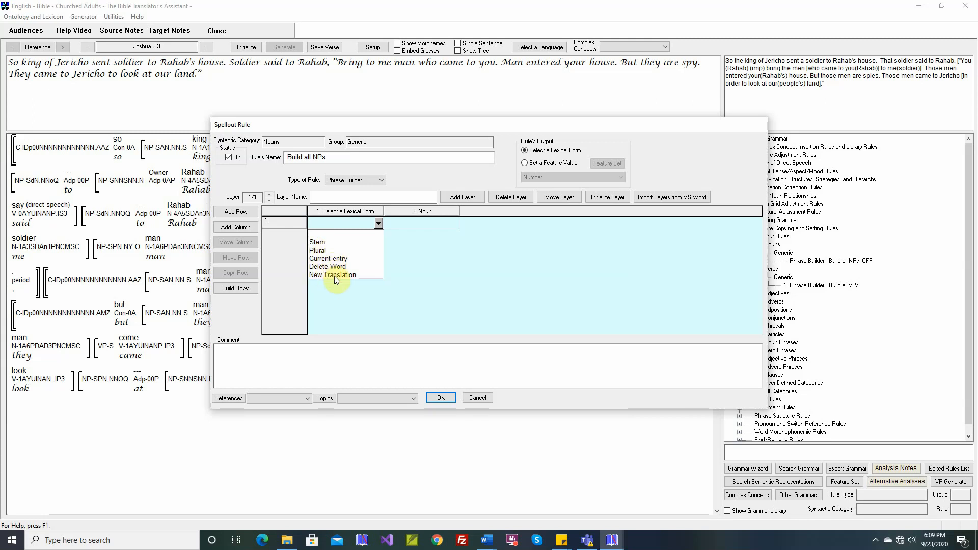
pyautogui.click(321, 243)
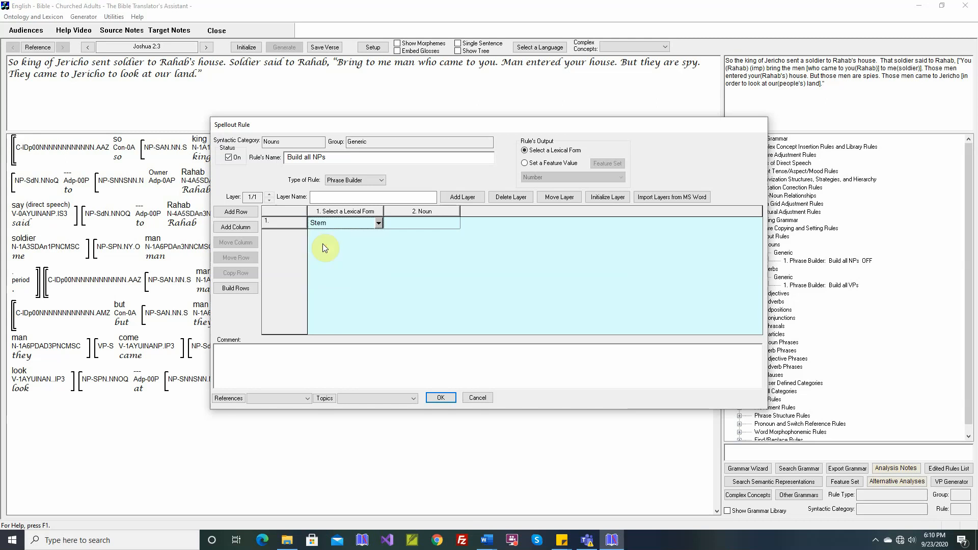
pyautogui.click(539, 164)
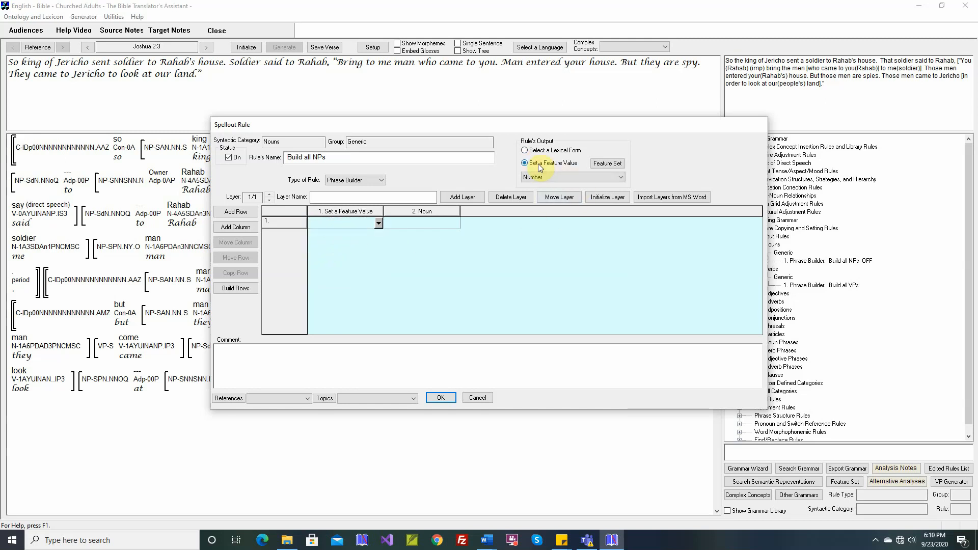
pyautogui.click(378, 223)
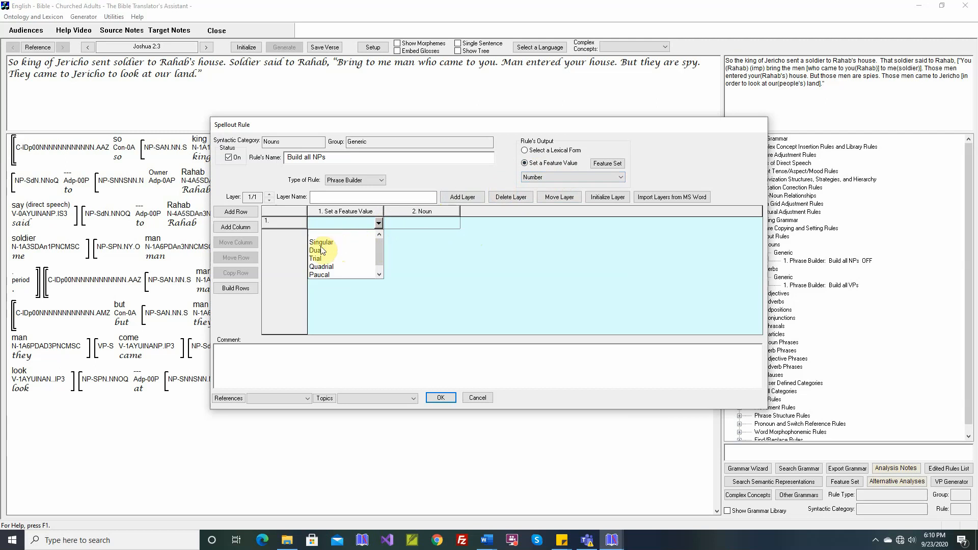
pyautogui.click(580, 176)
pyautogui.click(579, 176)
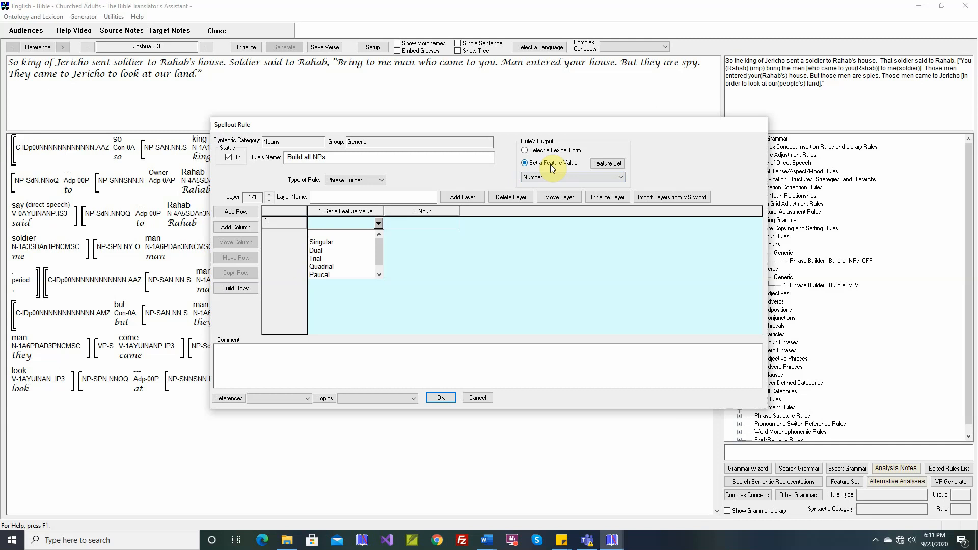
pyautogui.click(538, 154)
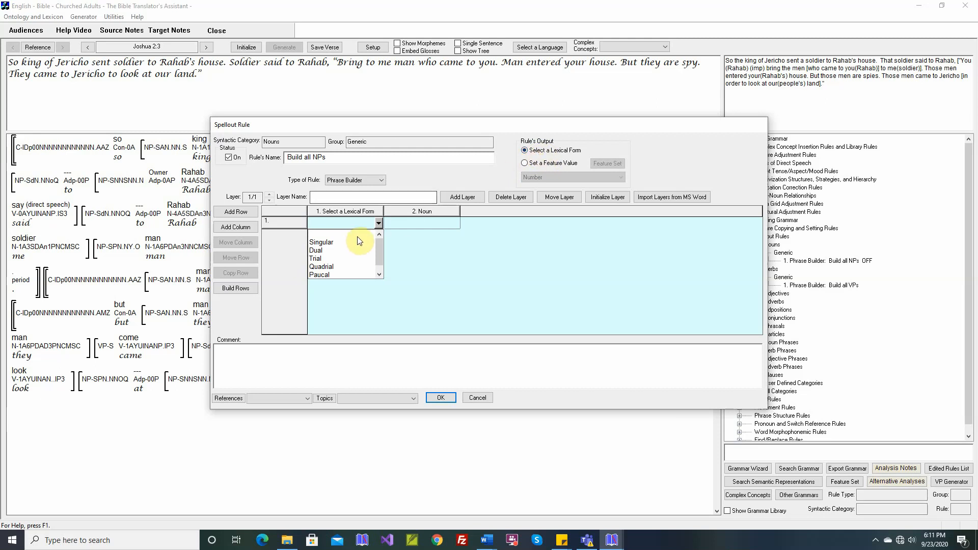
pyautogui.click(379, 223)
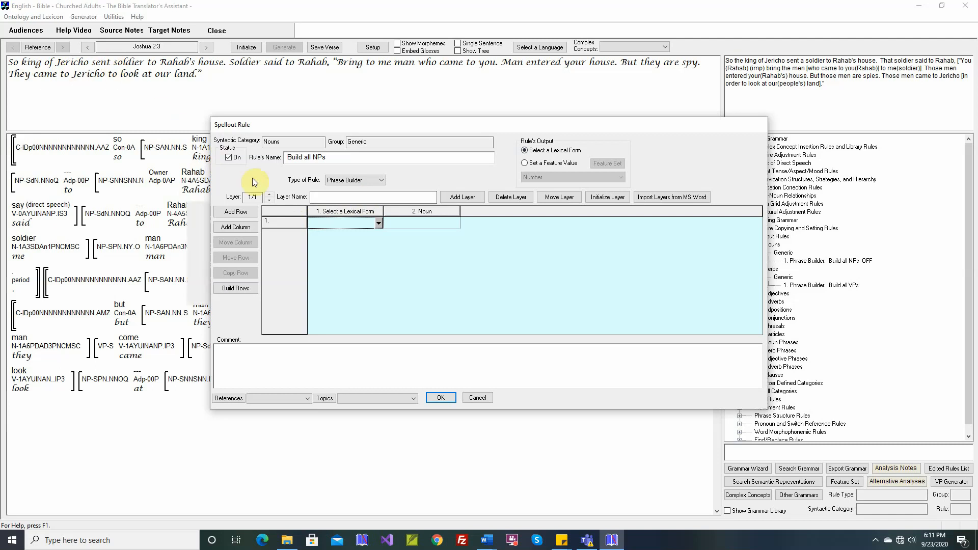
# - Name the first row of the new rule's layer 'Singular, First Mention'
pyautogui.doubleClick(287, 225)
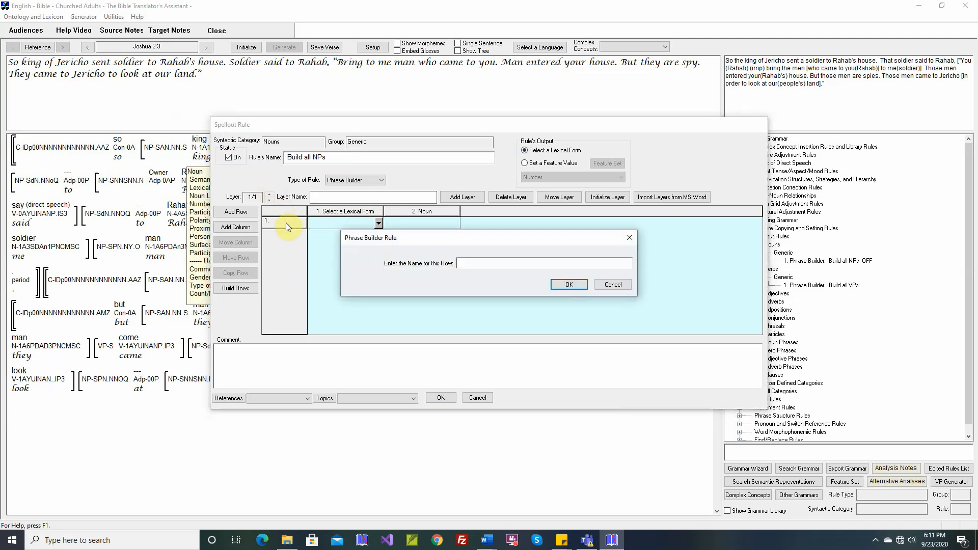
pyautogui.write('Sing')
pyautogui.press('BackSpace')
pyautogui.press('BackSpace')
pyautogui.write('ular, First Mention')
pyautogui.click(569, 285)
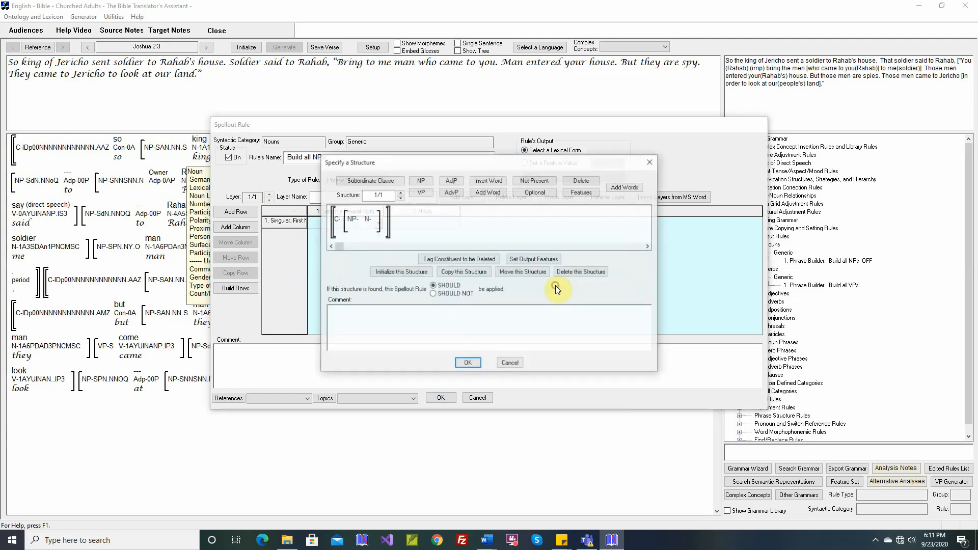
# - Require the noun in the first row's structure to have Number Singular and Participant Tracking First Mention
pyautogui.click(582, 192)
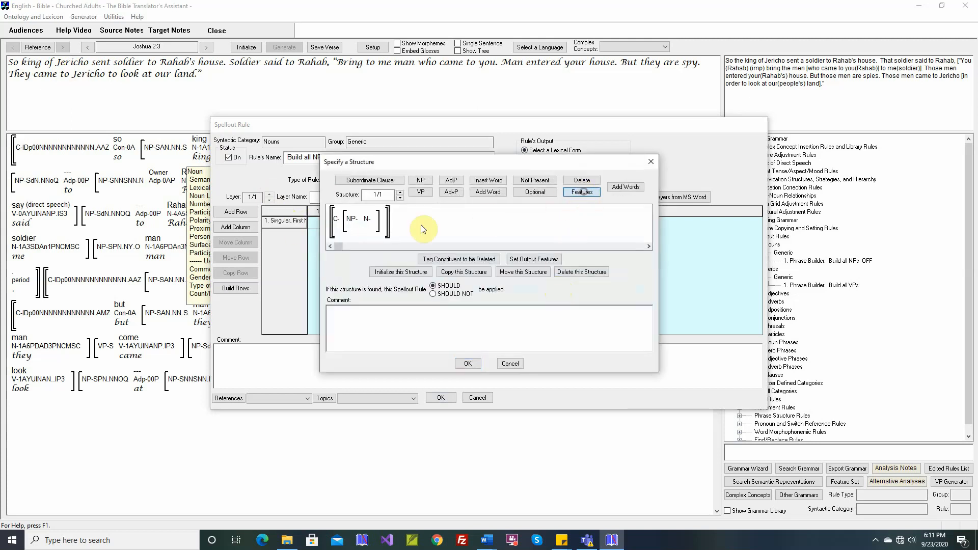
pyautogui.click(368, 220)
pyautogui.click(44, 243)
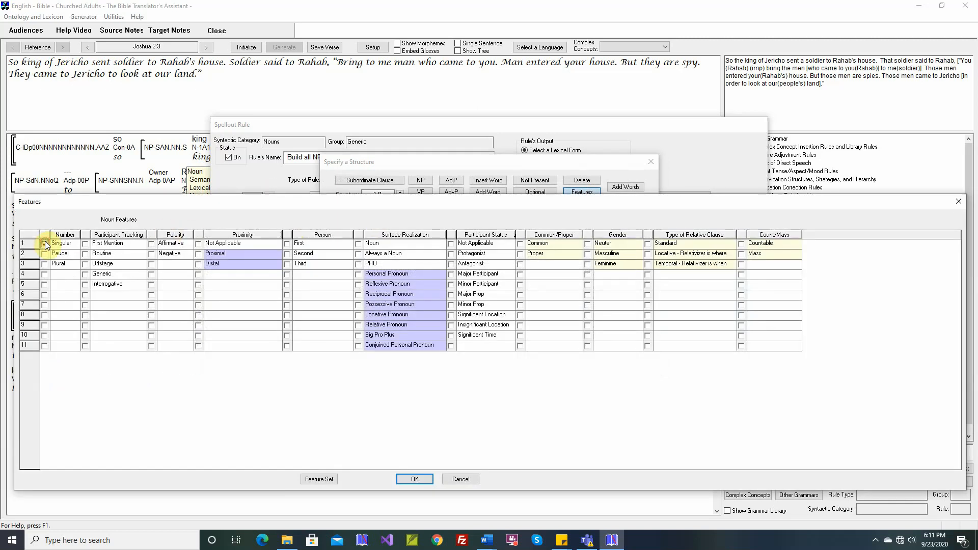
pyautogui.click(85, 244)
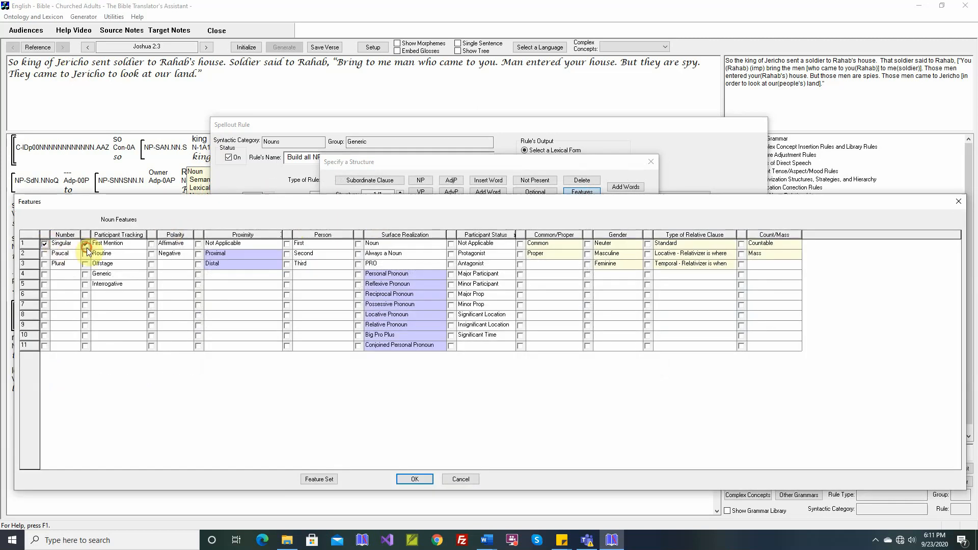
pyautogui.click(415, 479)
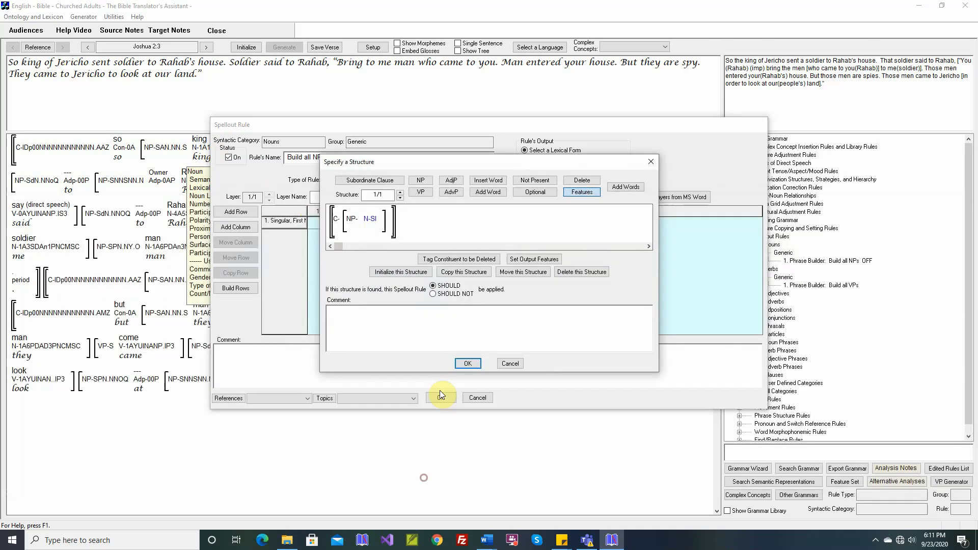
# - Comment the structure with the reference Joshua 2:3 and the example 'The king sent a soldier ...', and accept the structure
pyautogui.rightClick(449, 314)
pyautogui.click(465, 331)
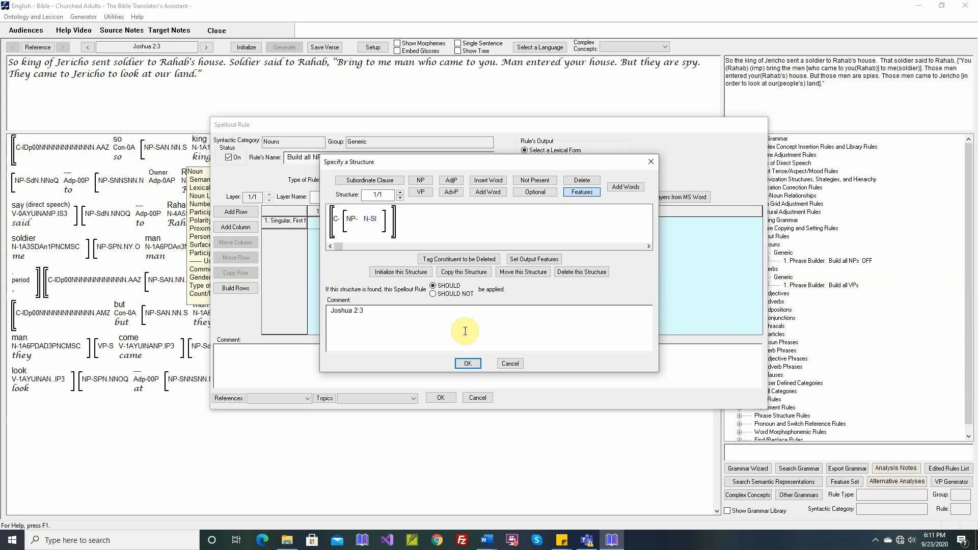
pyautogui.click(465, 331)
pyautogui.write('Th')
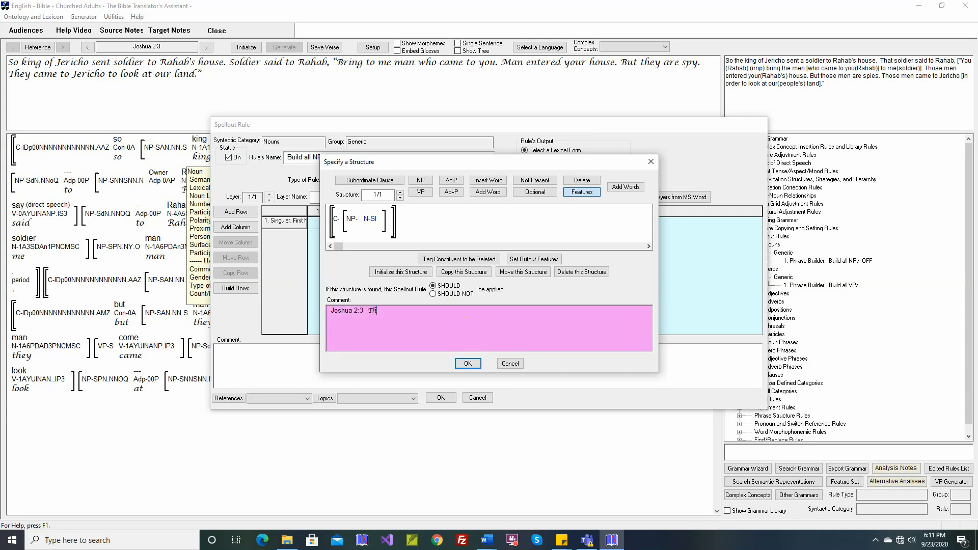
pyautogui.write('e king call')
pyautogui.press('BackSpace')
pyautogui.press('BackSpace')
pyautogui.press('BackSpace')
pyautogui.press('BackSpace')
pyautogui.write('sent a soldier ...')
pyautogui.click(467, 364)
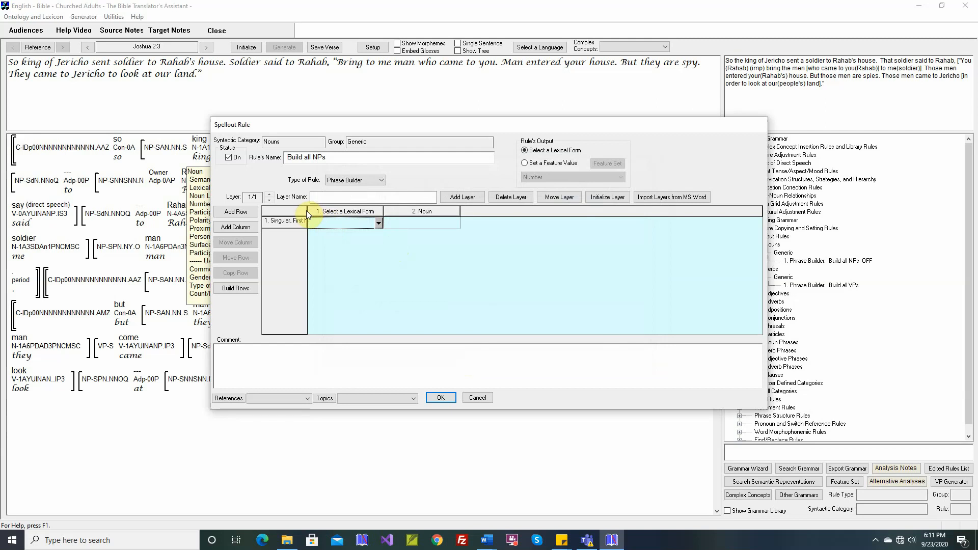
# - Add a column named 'Pre-Nominal' to the layer and move it in front of the Noun column
pyautogui.moveTo(308, 214); pyautogui.dragTo(358, 215)
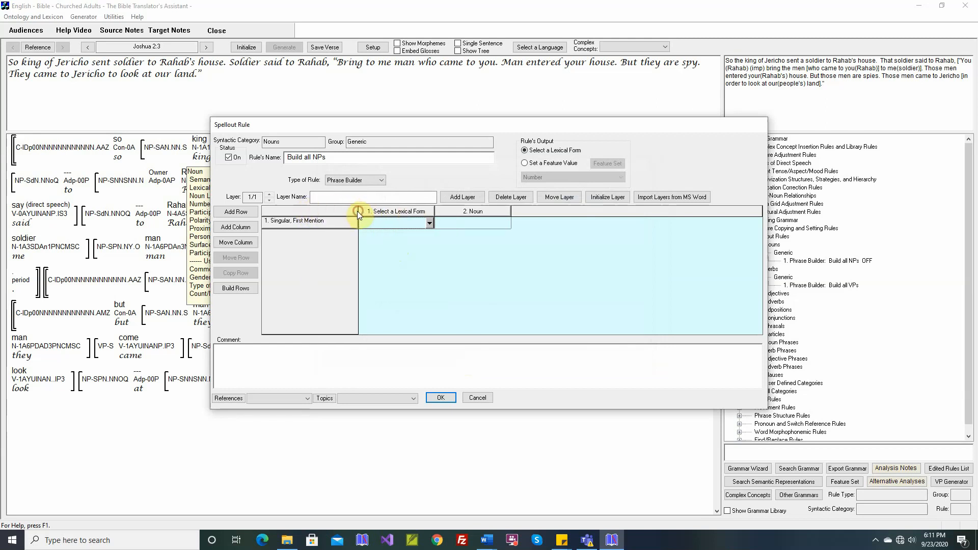
pyautogui.click(243, 227)
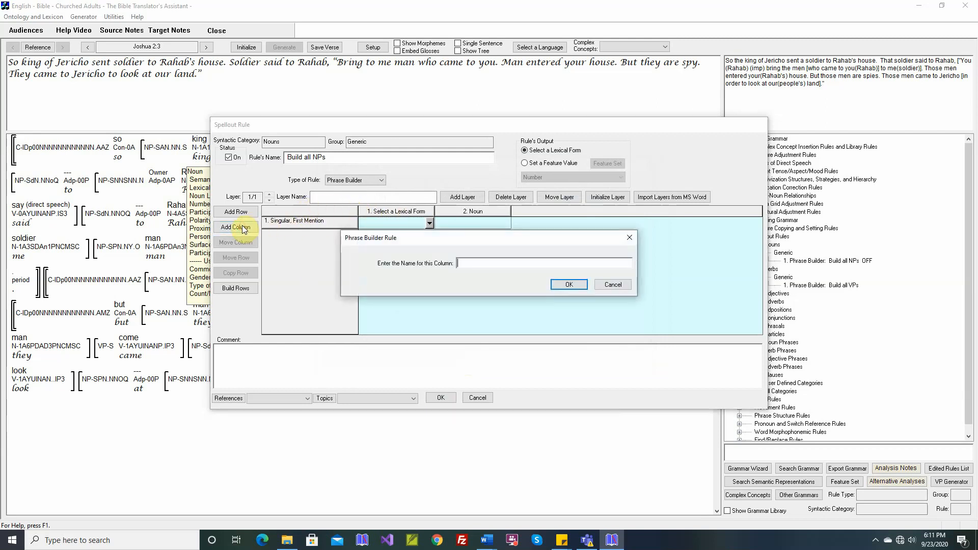
pyautogui.write('Pre-Nominal')
pyautogui.press('Return')
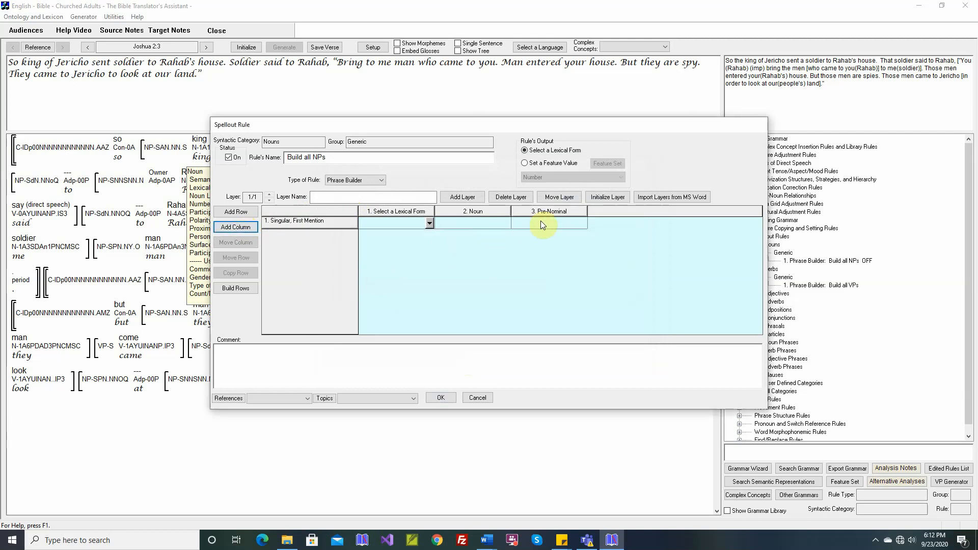
pyautogui.click(559, 214)
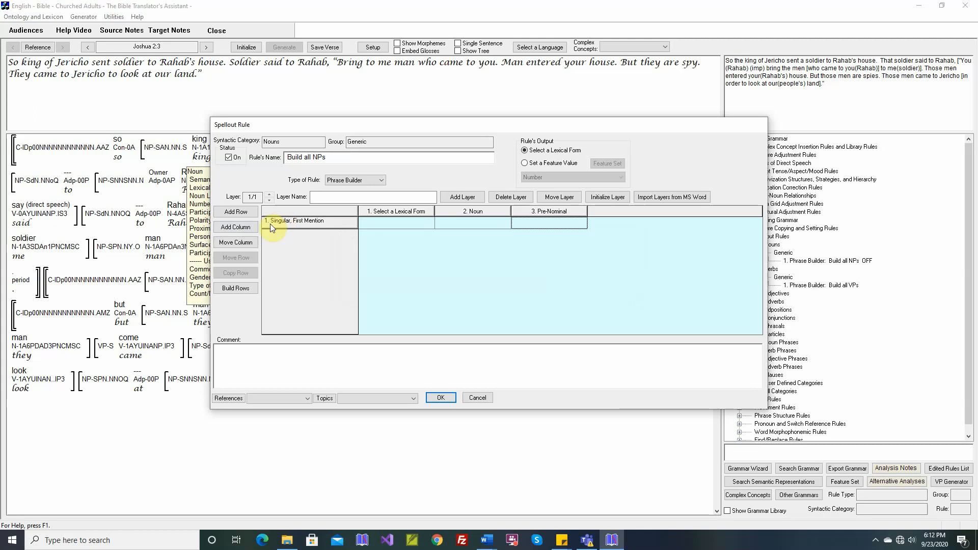
pyautogui.click(243, 243)
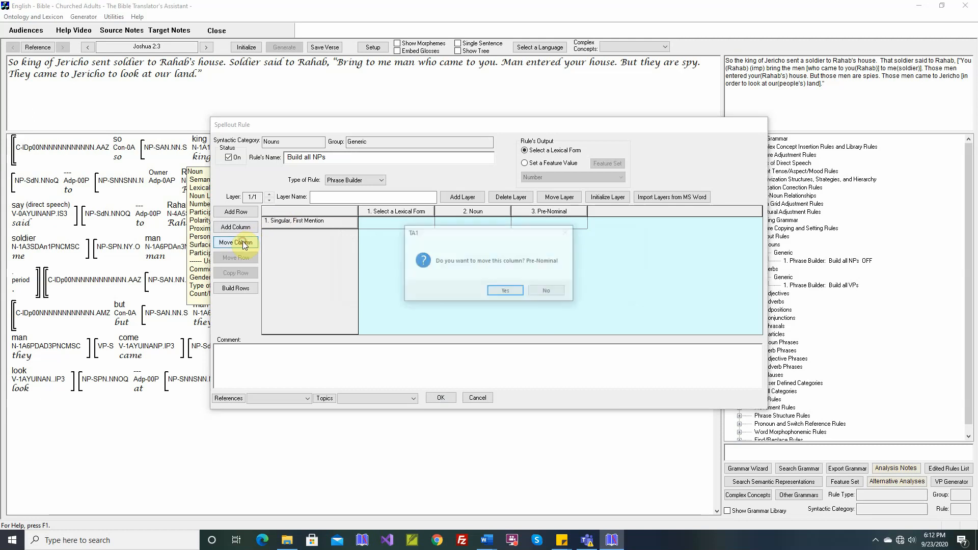
pyautogui.click(504, 290)
pyautogui.click(479, 211)
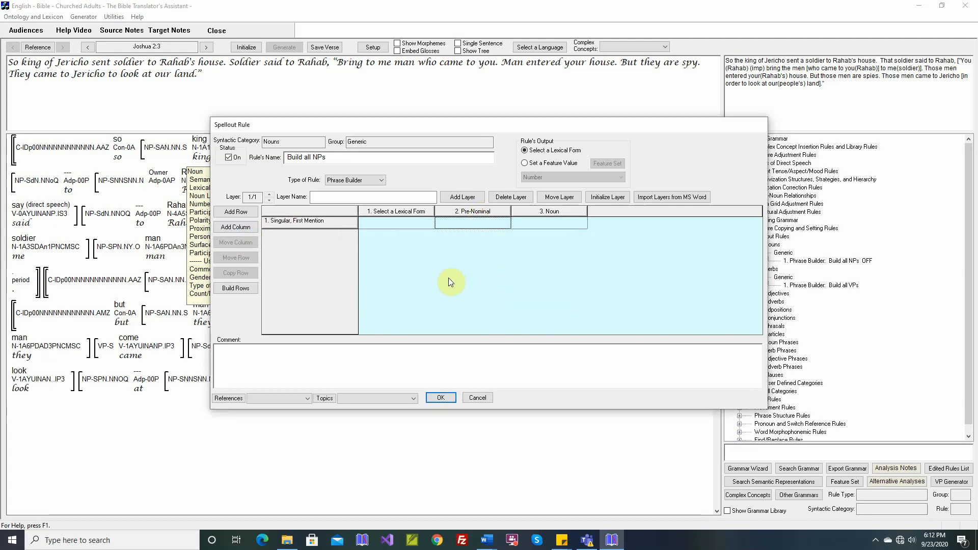
# - For the 'Singular, First Mention' row, enter the pre-nominal morpheme 'a' and select the Stem lexical form
pyautogui.doubleClick(466, 225)
pyautogui.write('a')
pyautogui.click(554, 286)
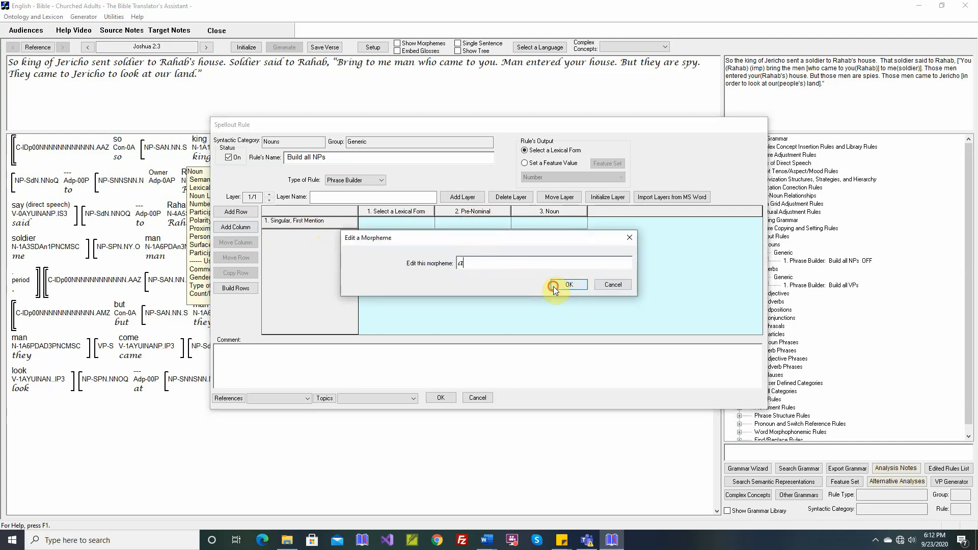
pyautogui.click(427, 224)
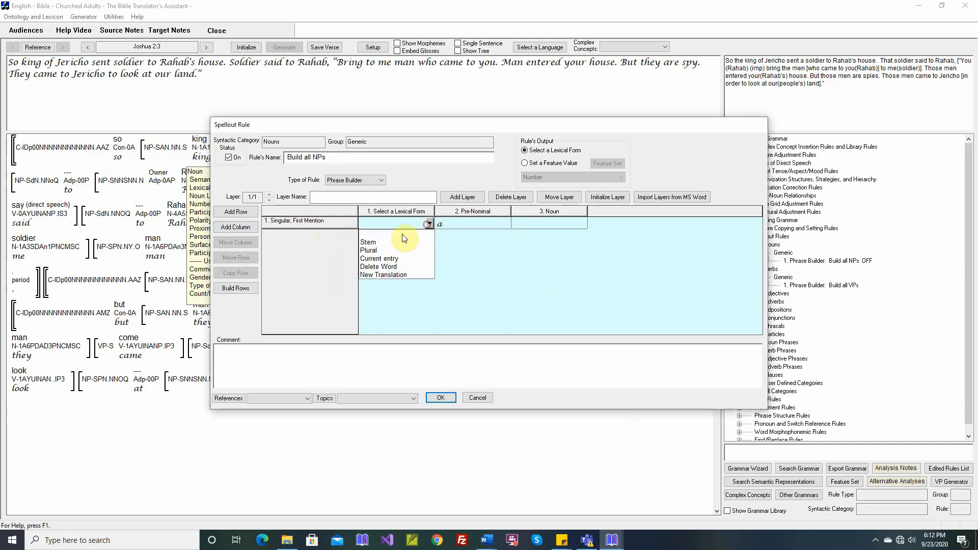
pyautogui.click(369, 242)
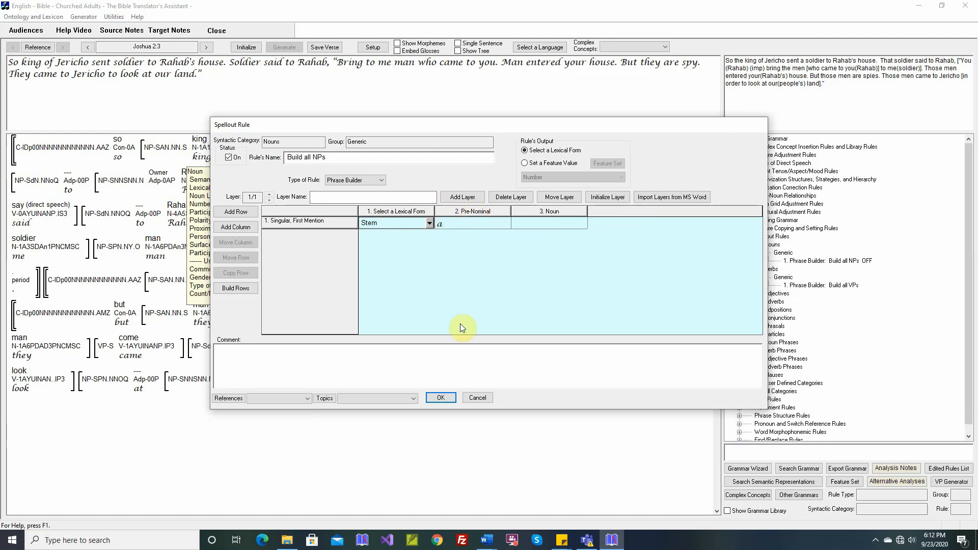
# - Name the layer 'Generic' and save the spellout rule
pyautogui.click(380, 199)
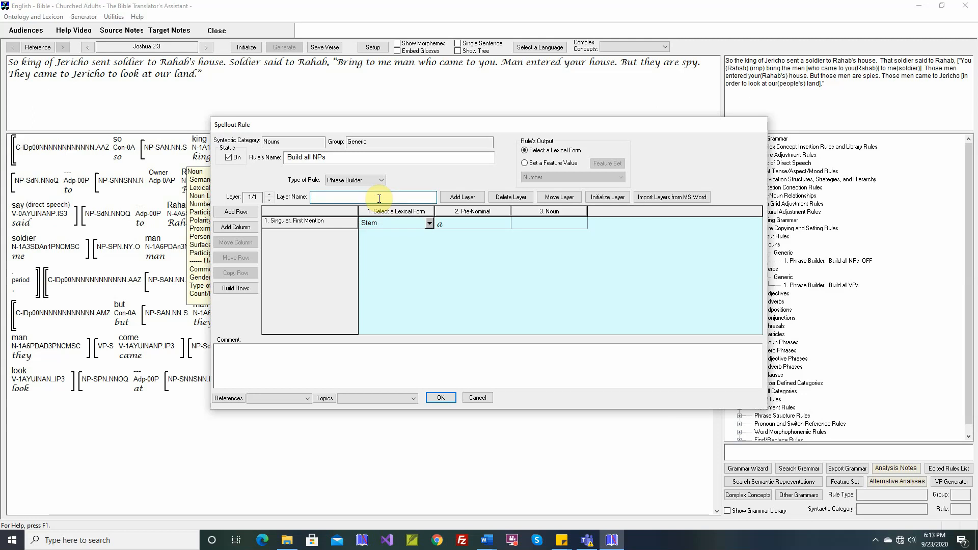
pyautogui.write('Generic')
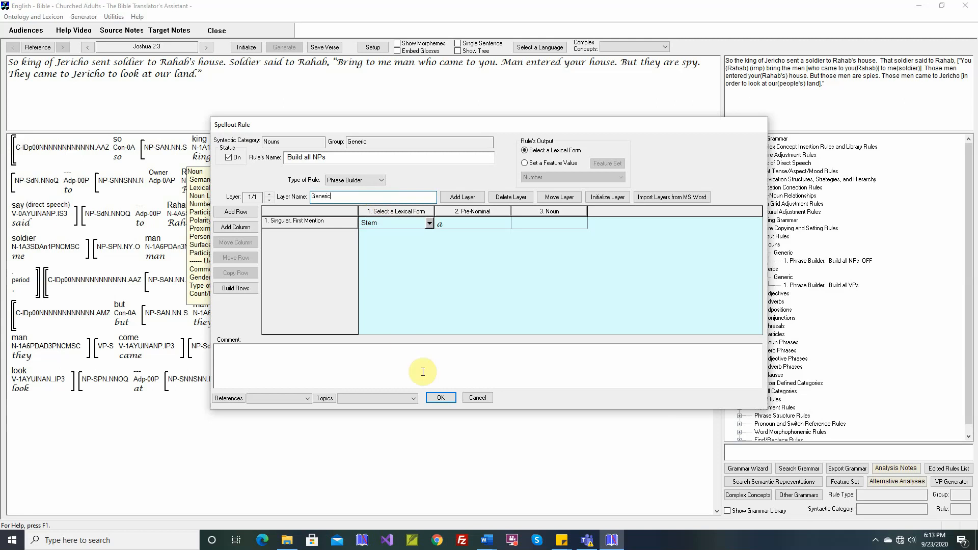
pyautogui.click(440, 398)
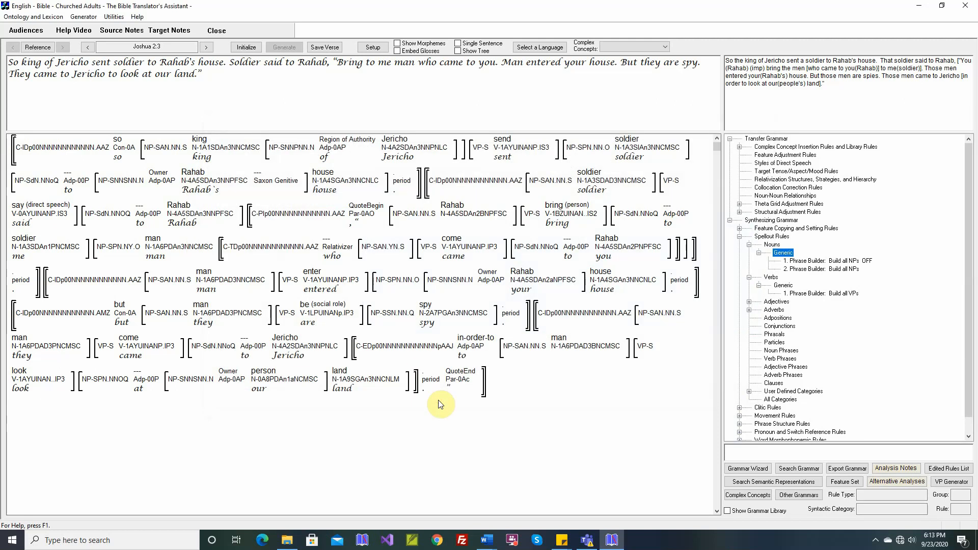
# - Reinitialize and regenerate Joshua 2:3, and inspect which rules inserted and positioned the 'a' before 'soldier'
pyautogui.click(246, 47)
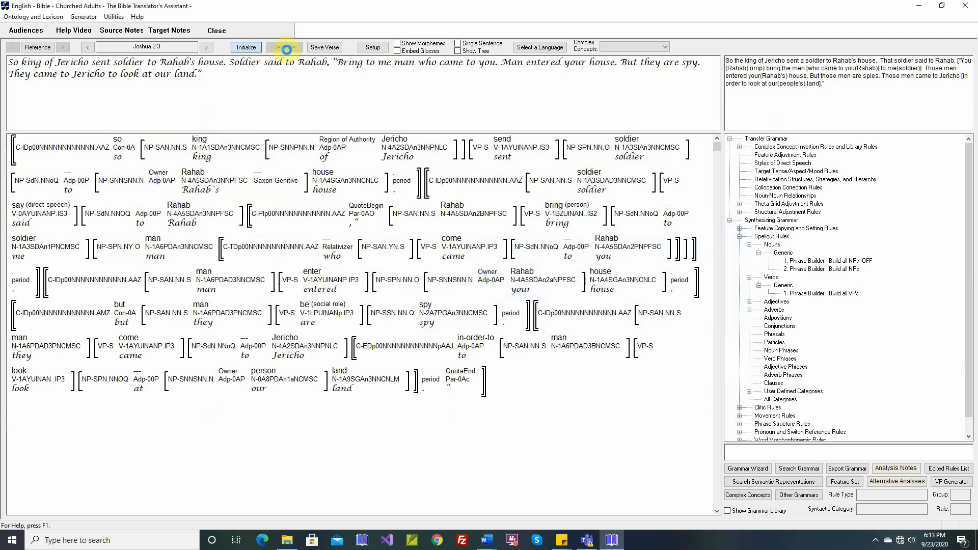
pyautogui.click(286, 48)
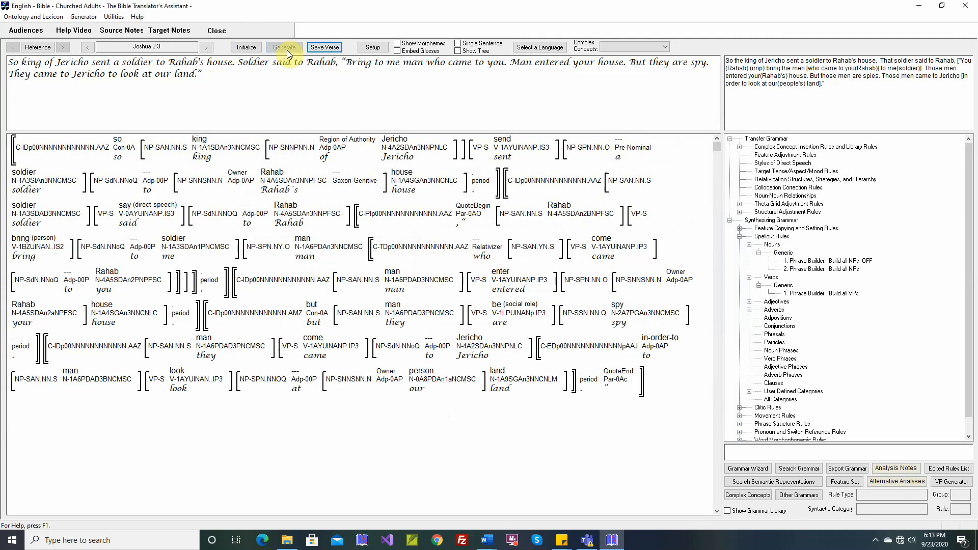
pyautogui.click(116, 63)
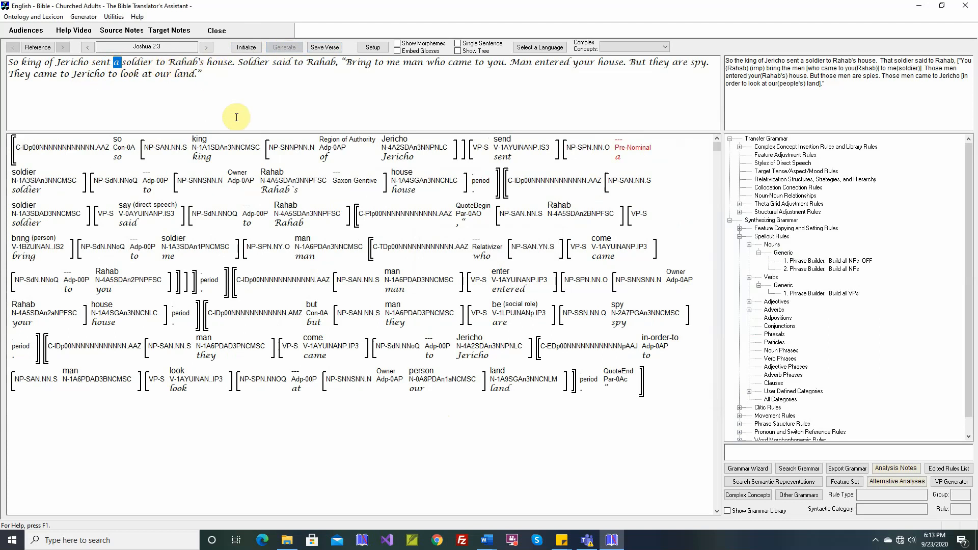
pyautogui.moveTo(618, 160)
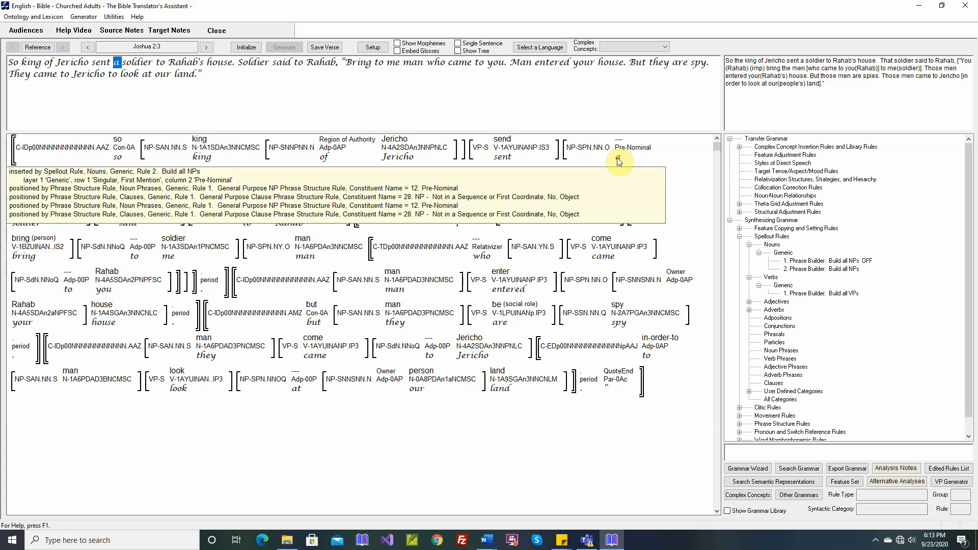
# - Reopen the active 'Build all NPs' noun rule, check the features of 'king', and add a row named 'Singular, Routine'
pyautogui.doubleClick(817, 269)
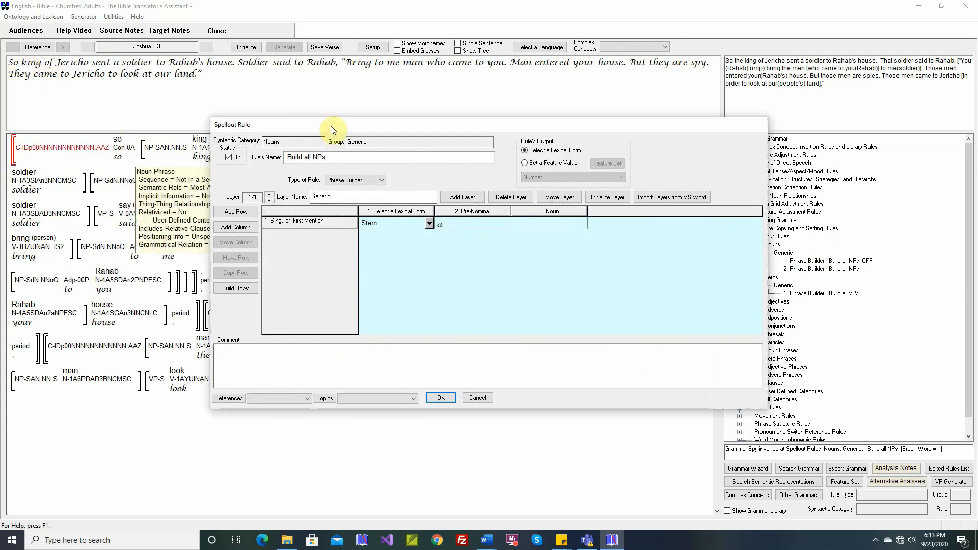
pyautogui.moveTo(331, 125); pyautogui.dragTo(502, 126)
pyautogui.moveTo(224, 152)
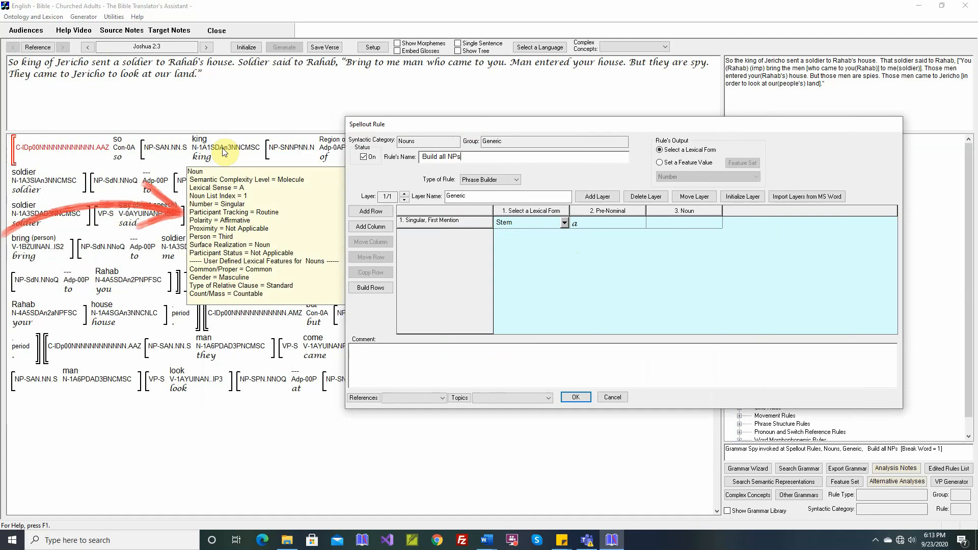
pyautogui.click(370, 212)
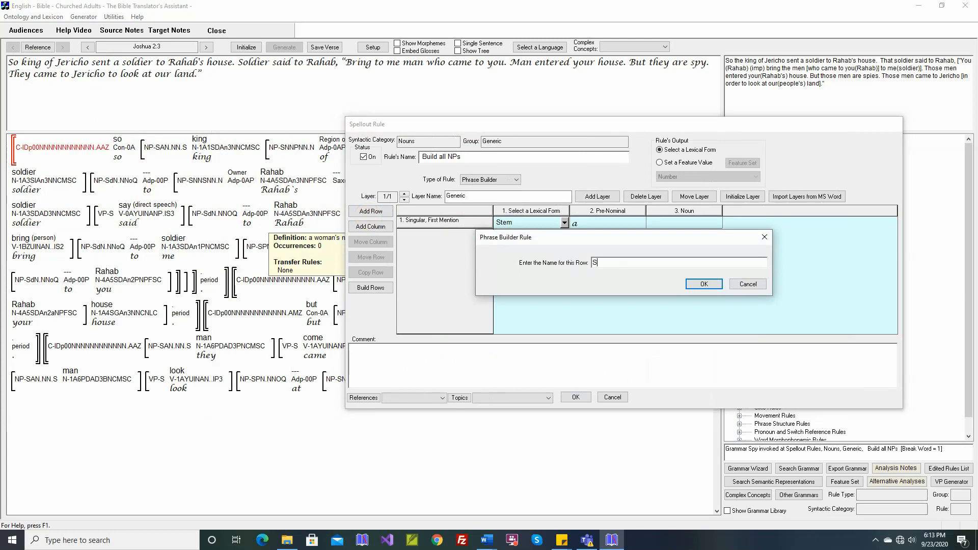
pyautogui.write('Singular, Routine')
pyautogui.click(702, 284)
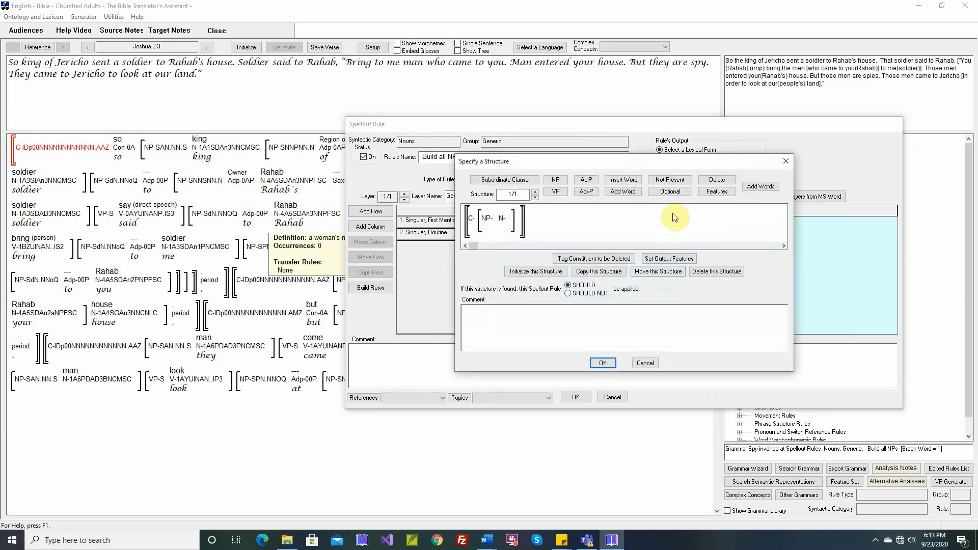
# - Require the noun in the new row's structure to have Number Singular and Participant Tracking Routine
pyautogui.click(717, 191)
pyautogui.click(508, 221)
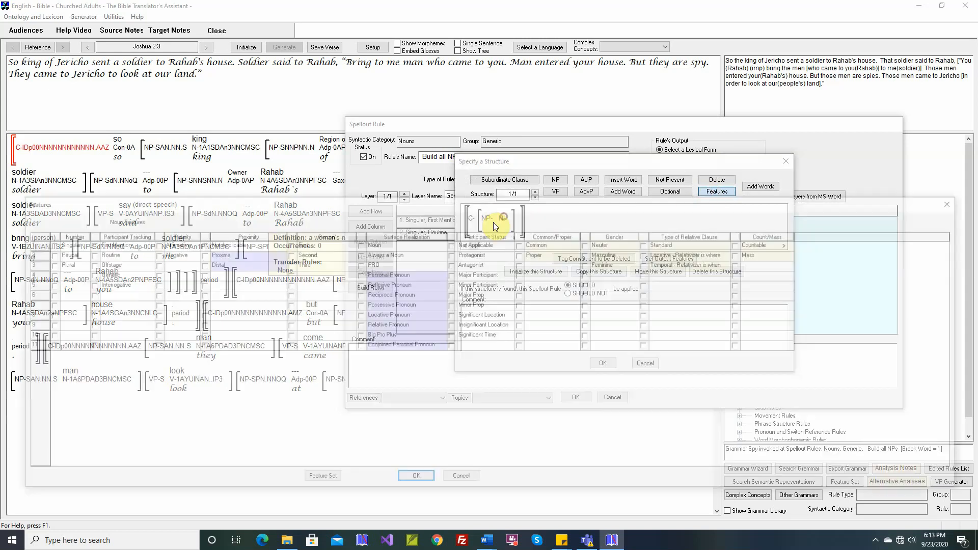
pyautogui.click(45, 244)
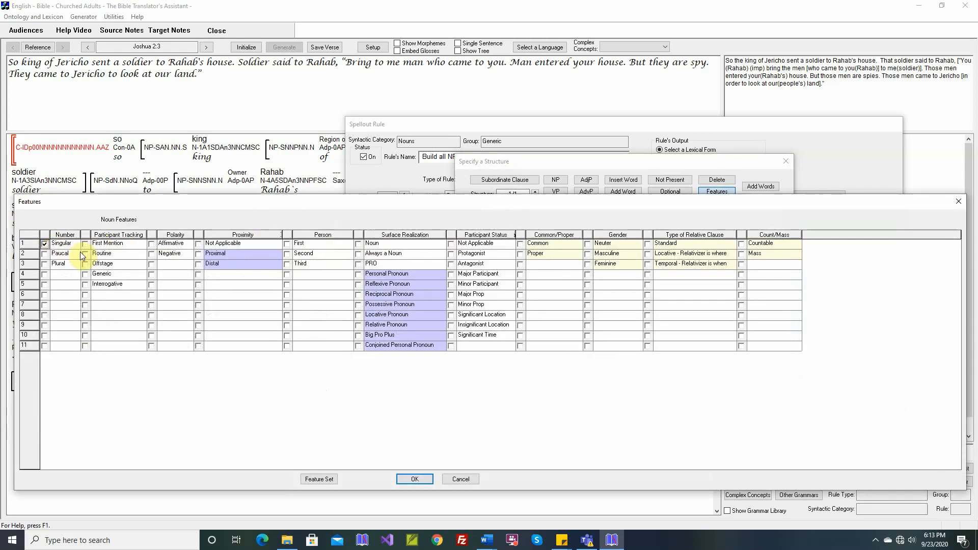
pyautogui.click(85, 254)
pyautogui.click(416, 479)
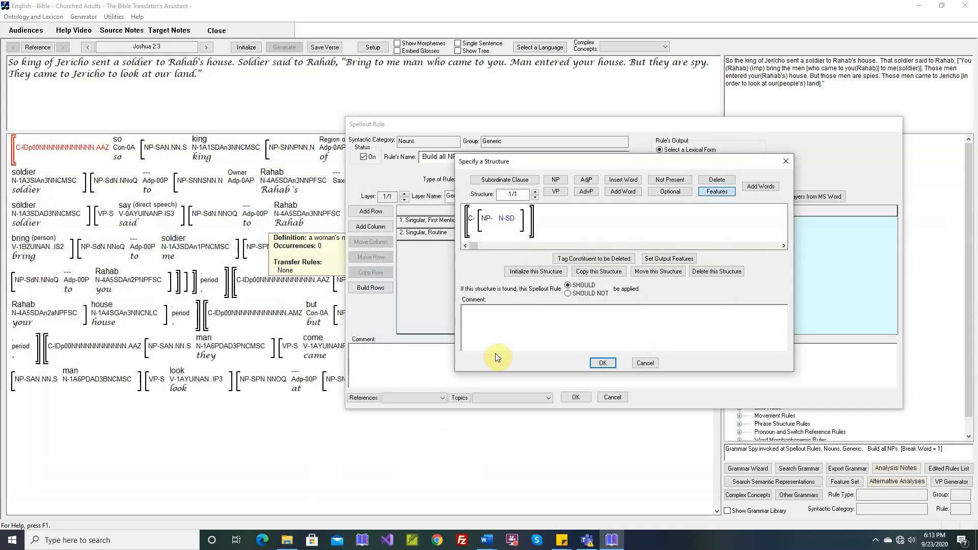
# - Comment the new row's structure with Joshua 2:3 and the example 'The king of Jericho ...', and accept it
pyautogui.doubleClick(533, 328)
pyautogui.click(533, 329)
pyautogui.write('The king of Jericho ...')
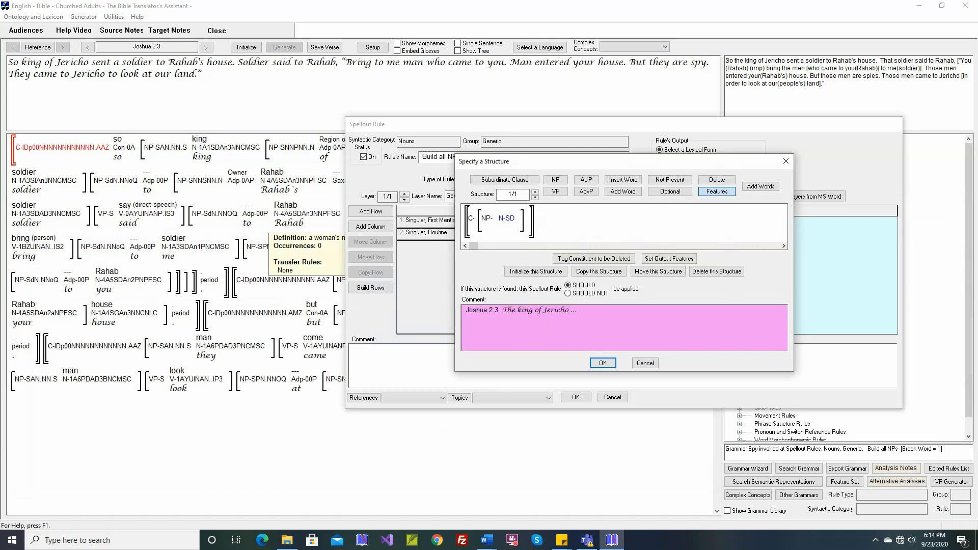
pyautogui.click(602, 363)
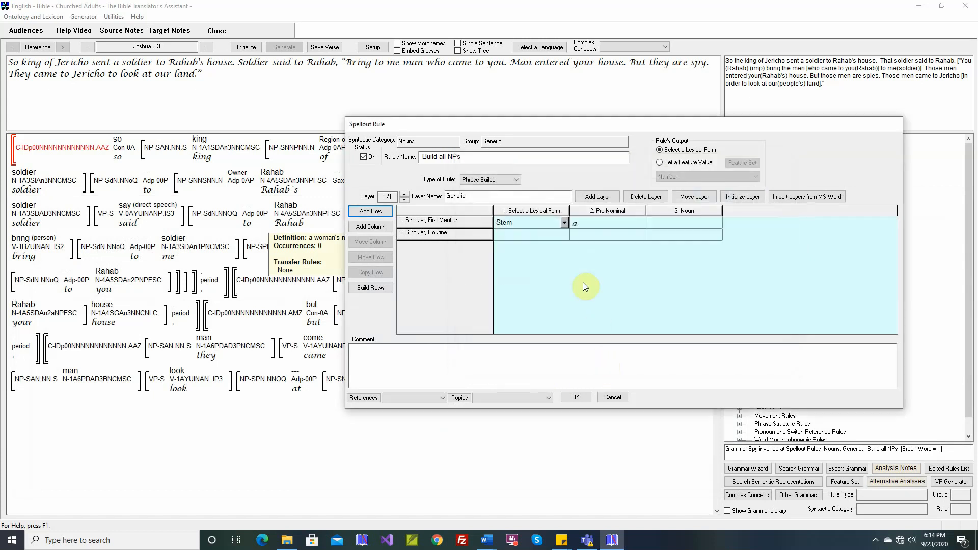
# - For the 'Singular, Routine' row, select the Stem lexical form and enter the pre-nominal morpheme 'the'
pyautogui.click(566, 237)
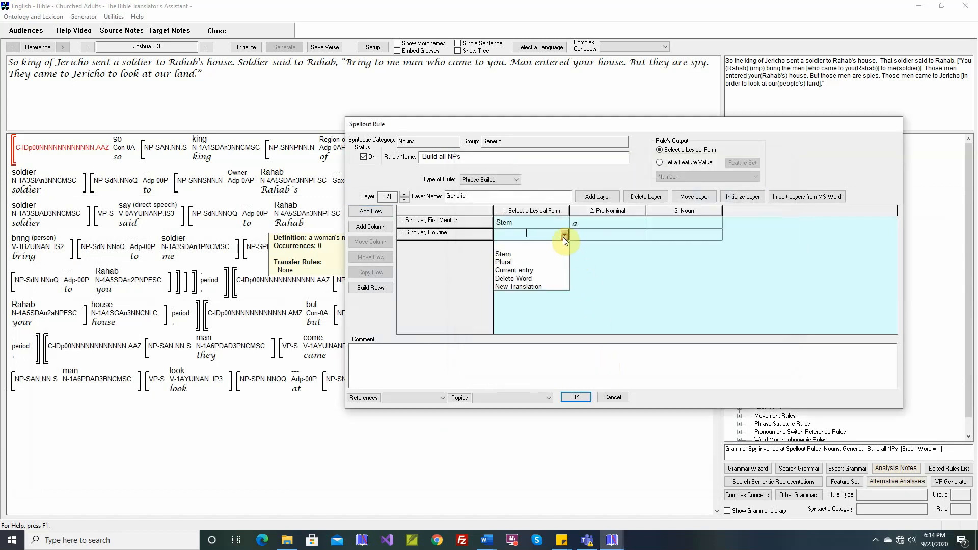
pyautogui.click(512, 253)
pyautogui.doubleClick(592, 235)
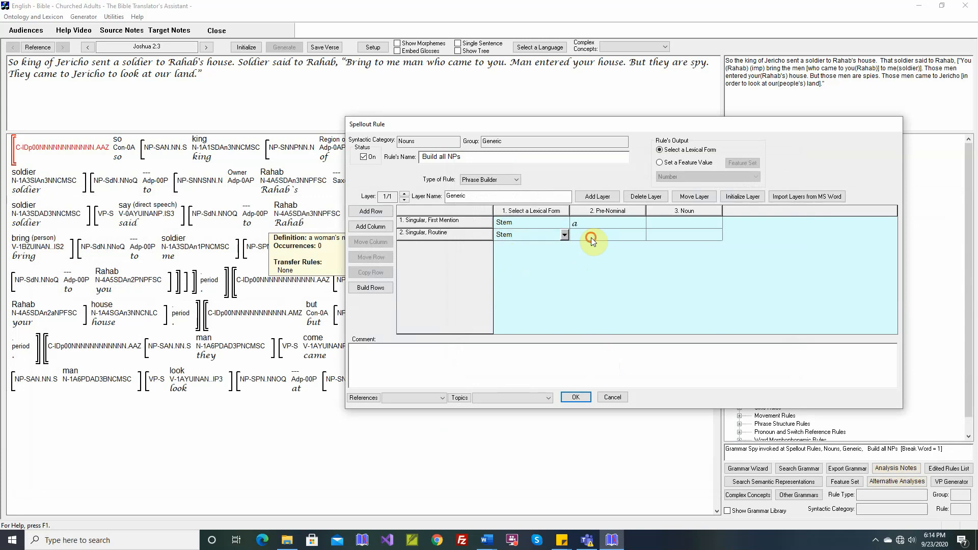
pyautogui.write('the')
pyautogui.press('Return')
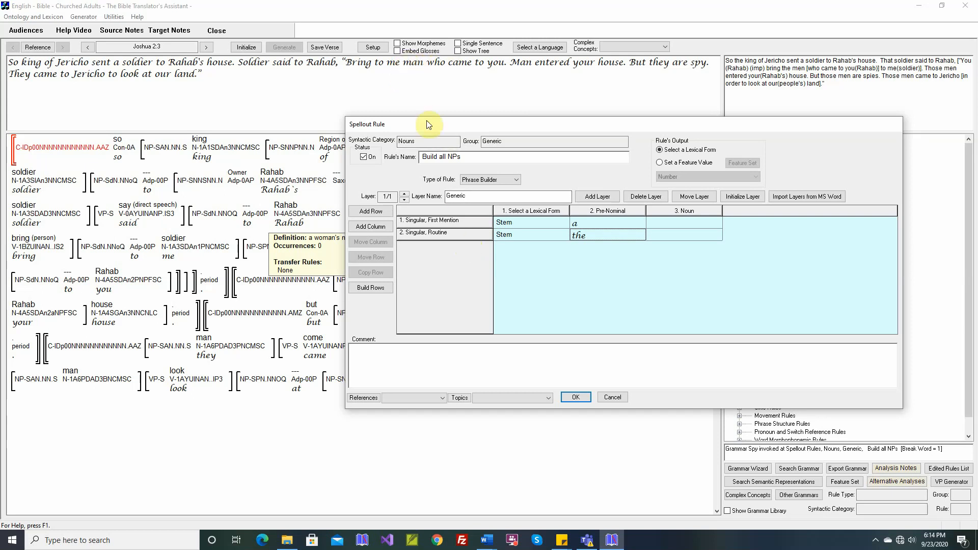
# - Add a row named 'Plural, Routine' to the 'Build all NPs' rule
pyautogui.click(374, 213)
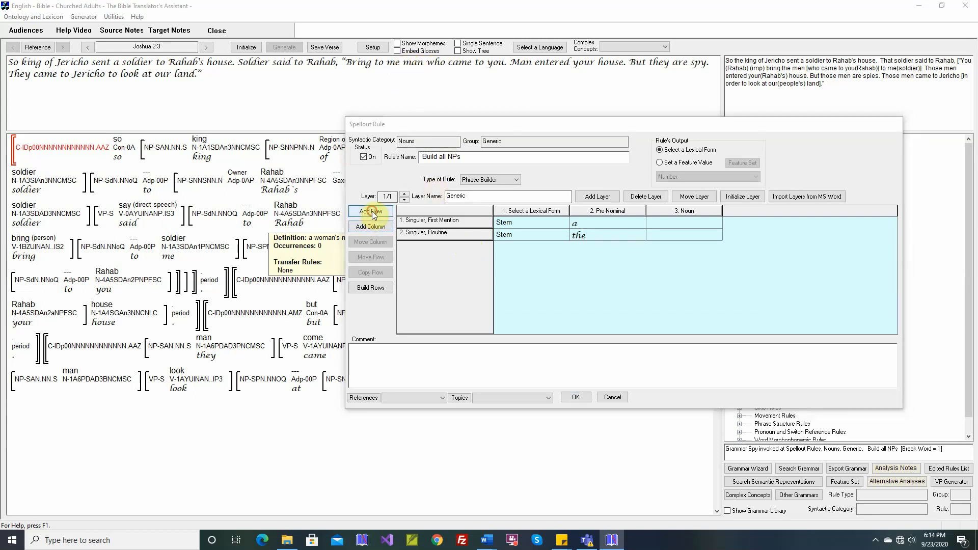
pyautogui.write('Plural, Routine')
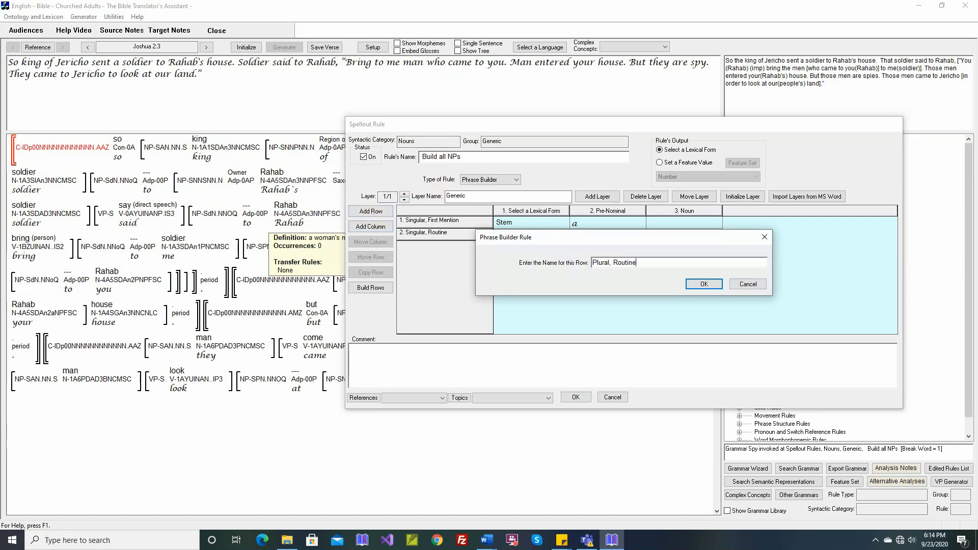
pyautogui.press('Return')
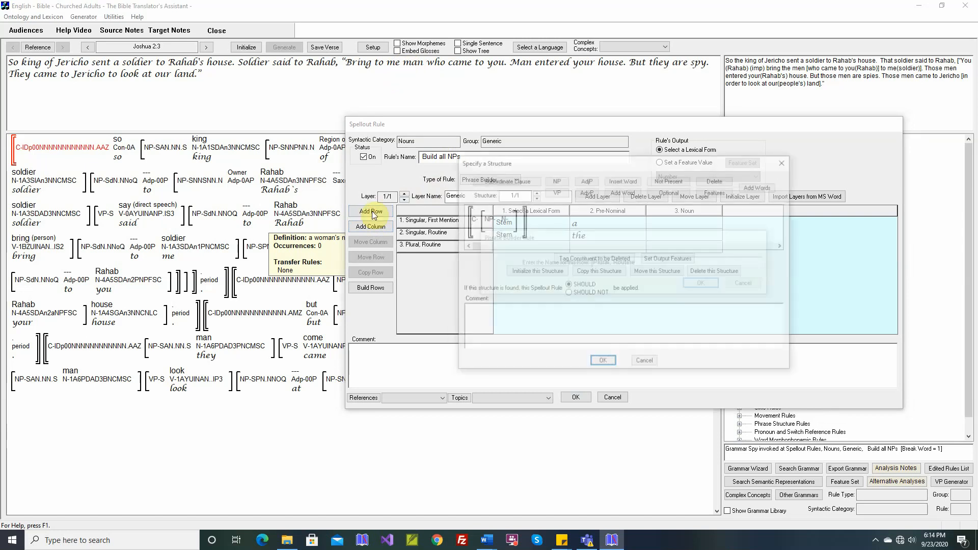
# - Require the noun in the 'Plural, Routine' structure to have Number Paucal or Plural and Participant Tracking Routine
pyautogui.click(727, 198)
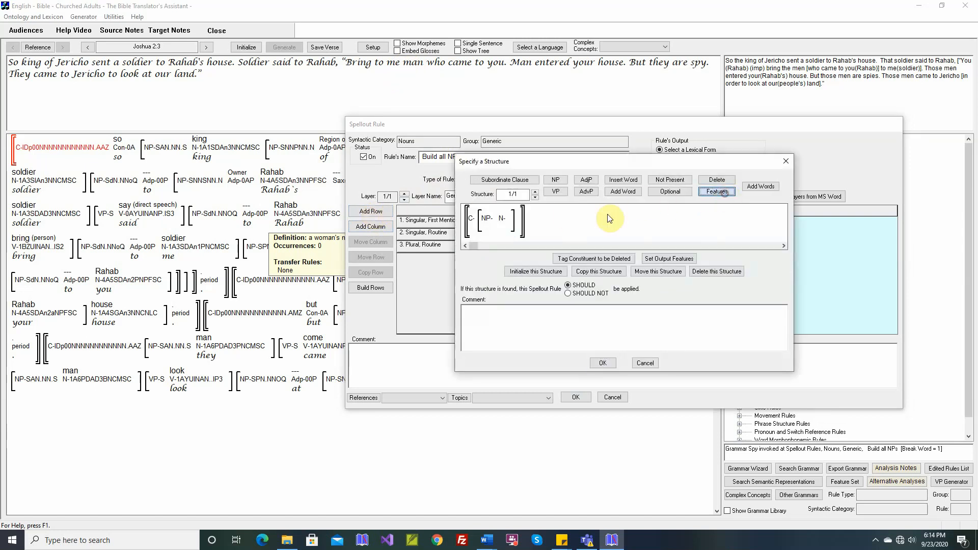
pyautogui.click(502, 219)
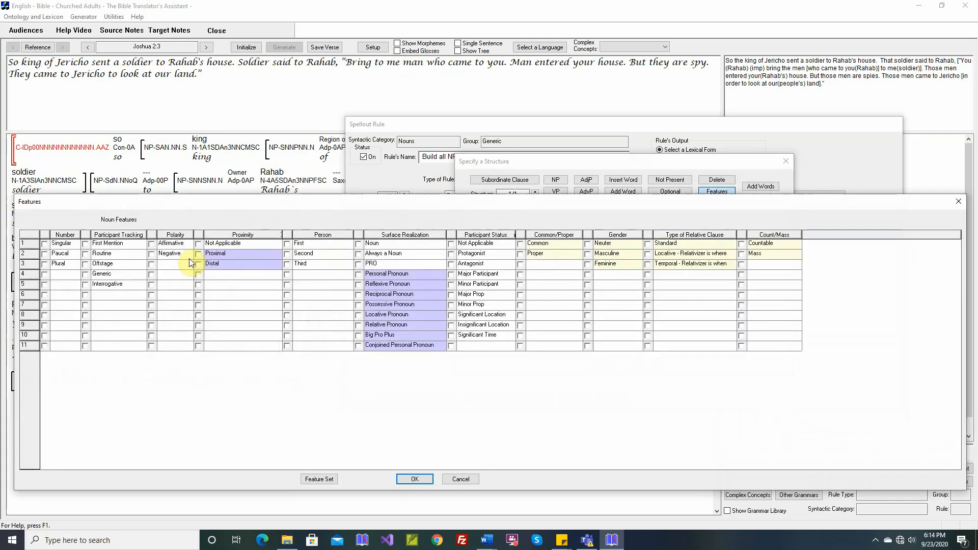
pyautogui.click(44, 265)
pyautogui.click(45, 254)
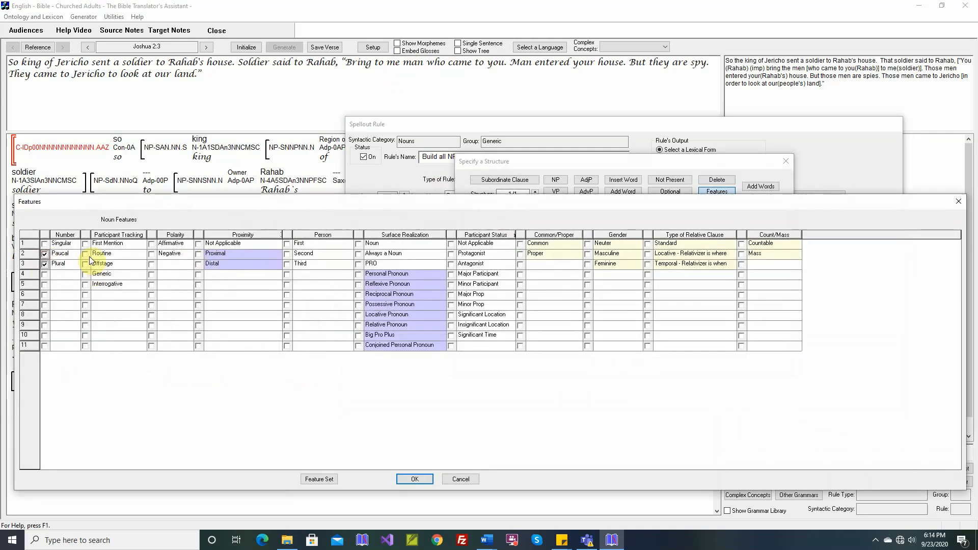
pyautogui.click(85, 254)
pyautogui.click(415, 479)
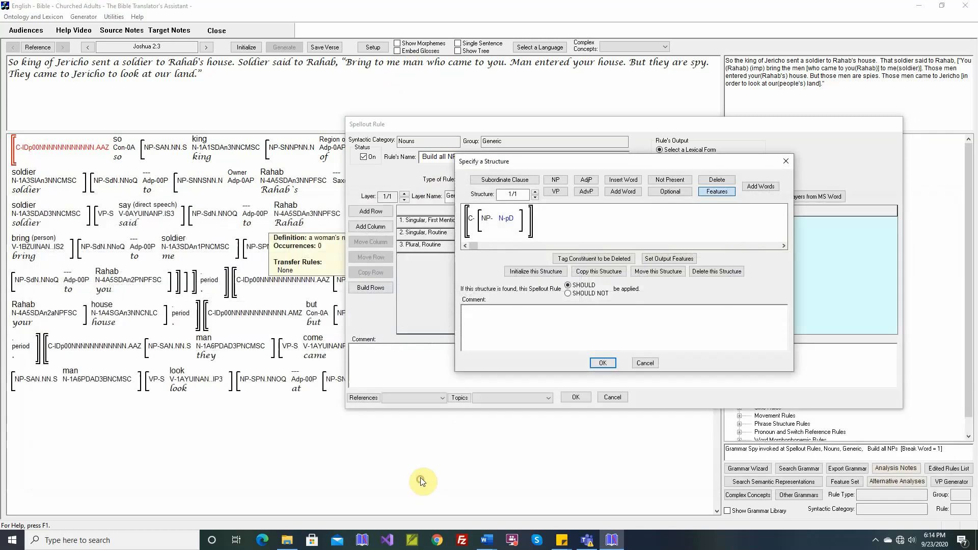
# - Comment the 'Plural, Routine' structure with the current reference and the example 'Bring to me the men ...', and accept it
pyautogui.rightClick(504, 308)
pyautogui.click(512, 328)
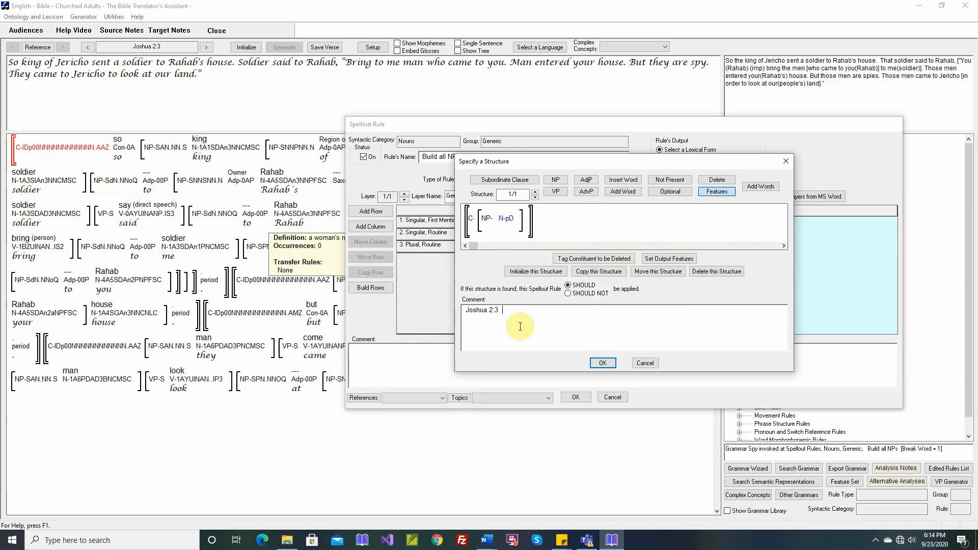
pyautogui.click(520, 327)
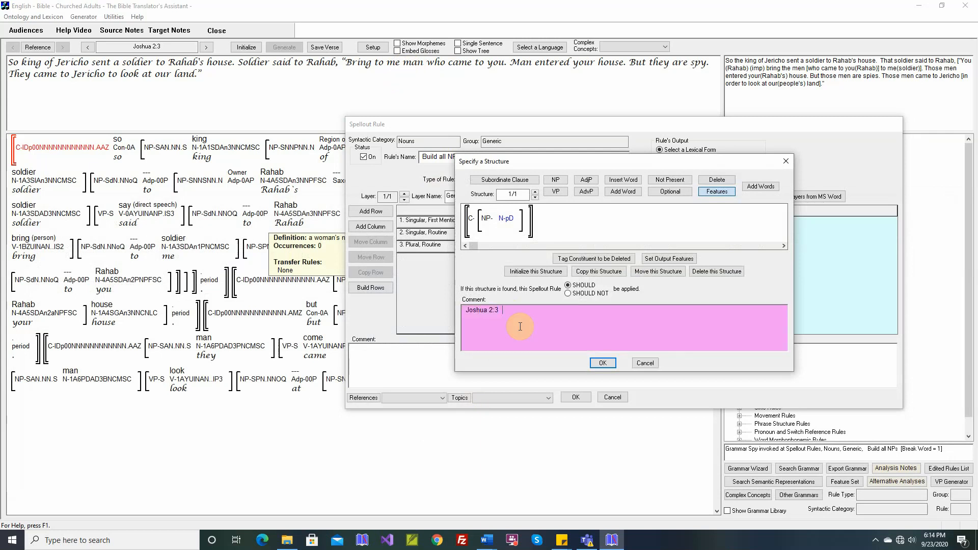
pyautogui.write('Bring to m')
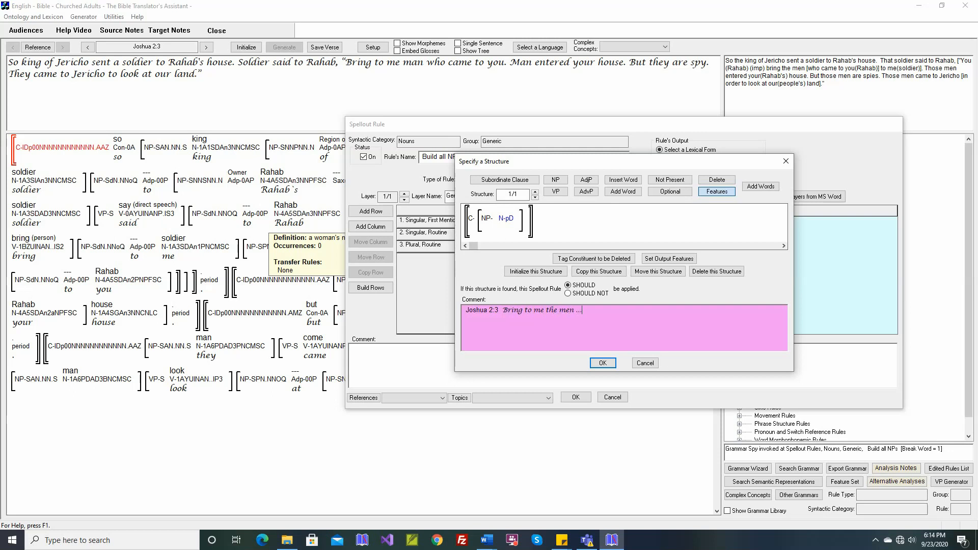
pyautogui.write('e the men ...')
pyautogui.click(603, 363)
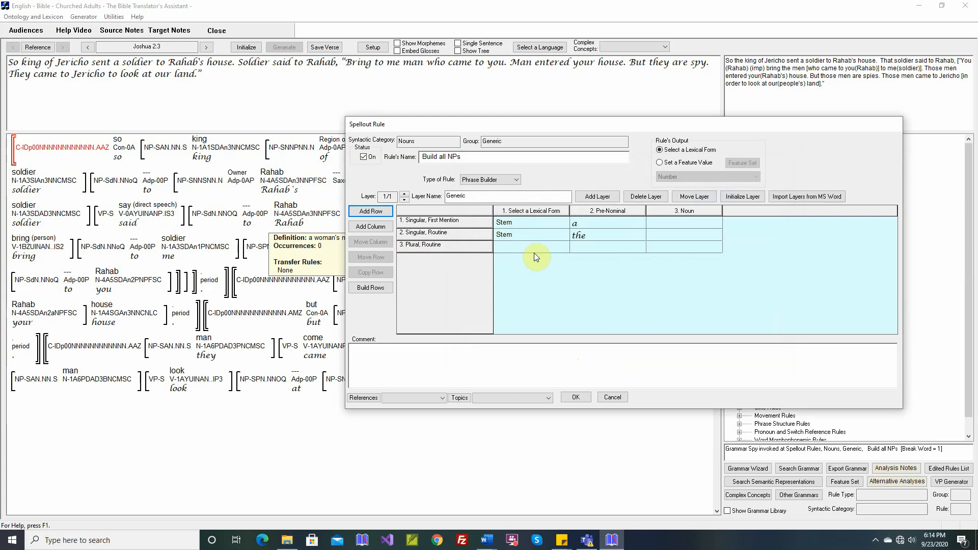
# - For the 'Plural, Routine' row, select the Plural lexical form and enter the pre-nominal morpheme 'the'
pyautogui.click(562, 248)
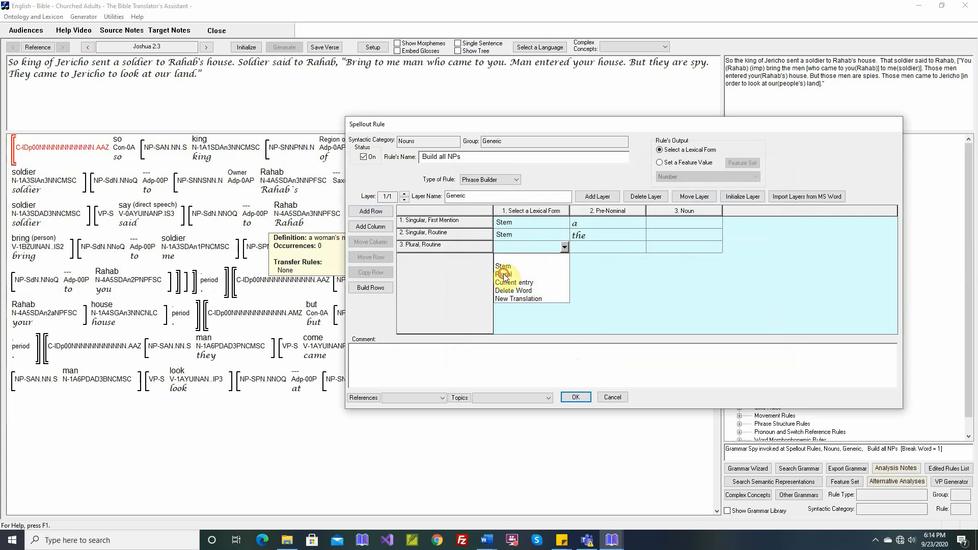
pyautogui.click(504, 273)
pyautogui.doubleClick(579, 249)
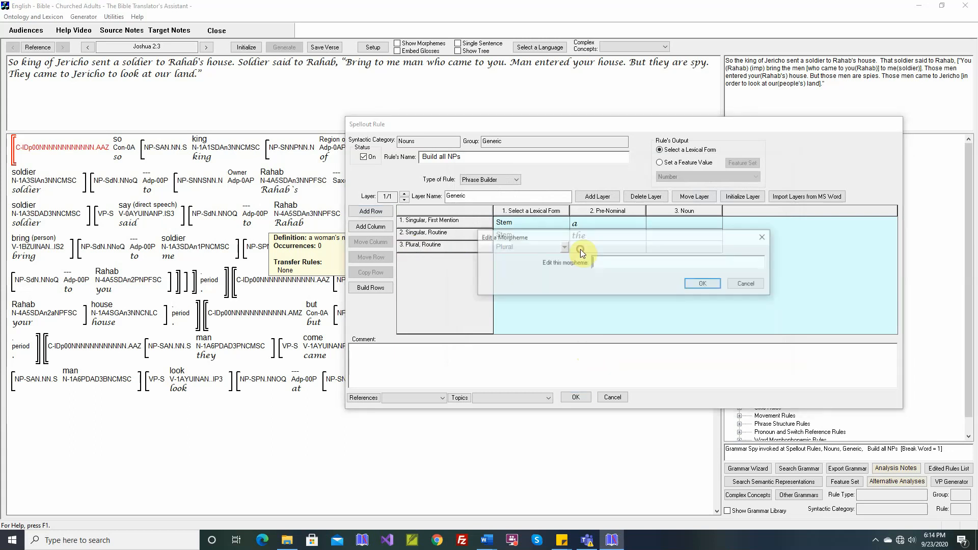
pyautogui.write('the')
pyautogui.press('Return')
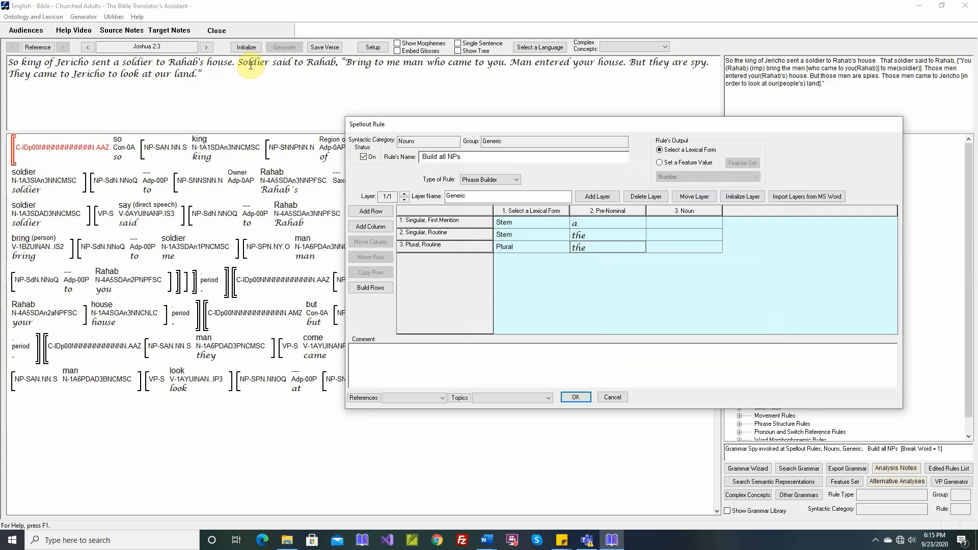
# - Check the features of 'Soldier' in the second sentence and add a row named 'Singular, Distal' to the rule
pyautogui.moveTo(456, 126); pyautogui.dragTo(563, 291)
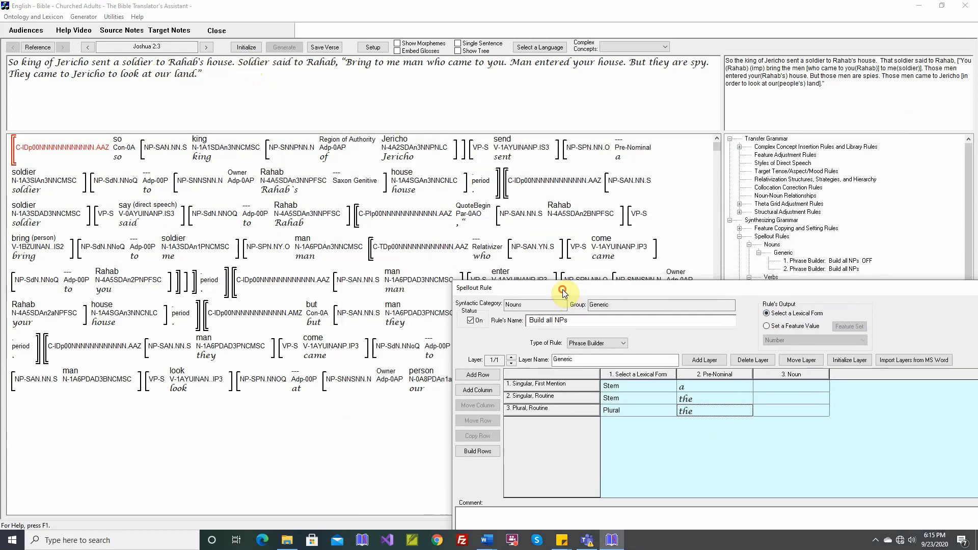
pyautogui.doubleClick(250, 64)
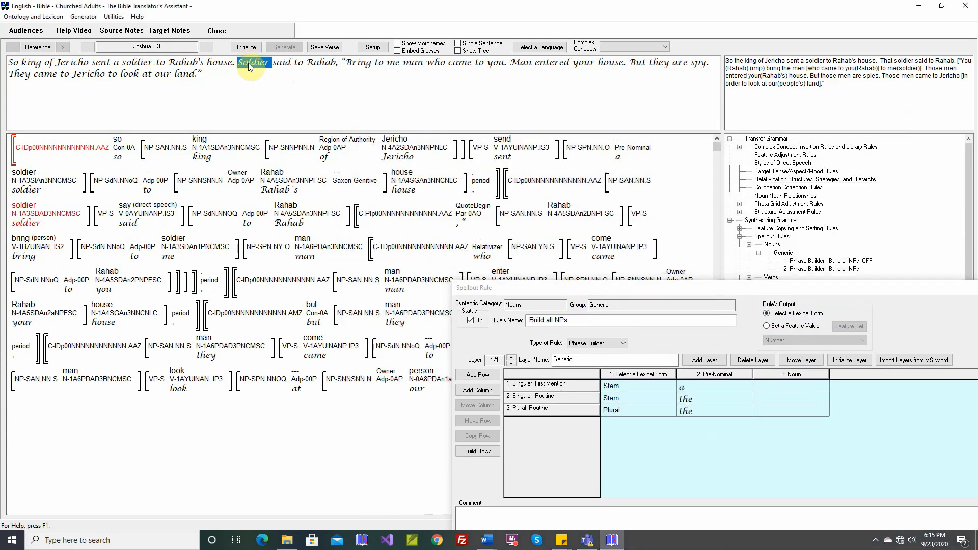
pyautogui.moveTo(52, 218)
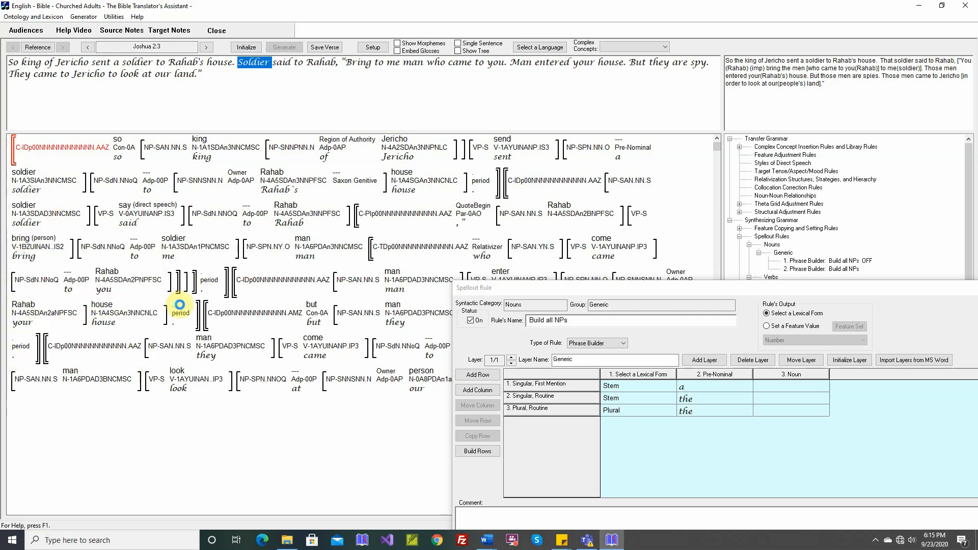
pyautogui.click(599, 291)
pyautogui.moveTo(599, 288); pyautogui.dragTo(512, 150)
pyautogui.click(395, 240)
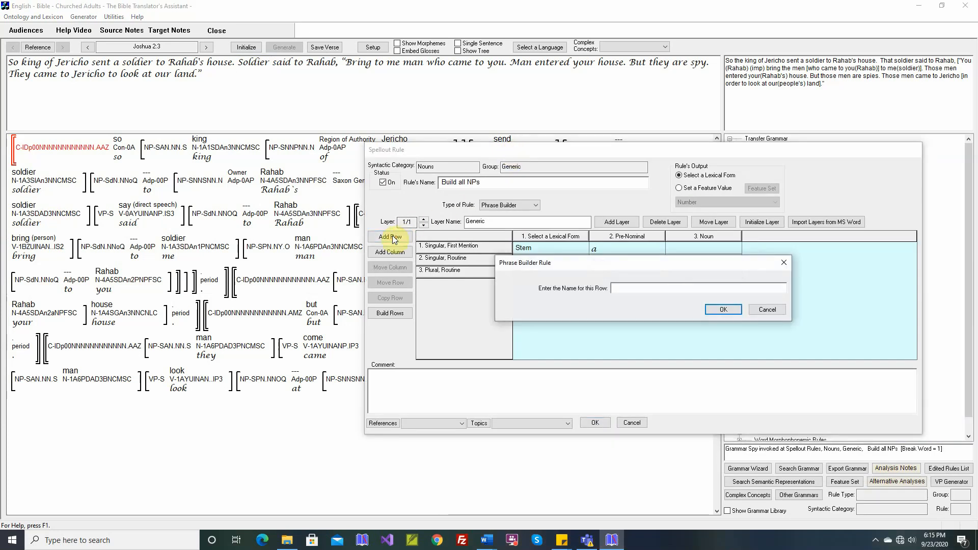
pyautogui.write('Singular, Distal')
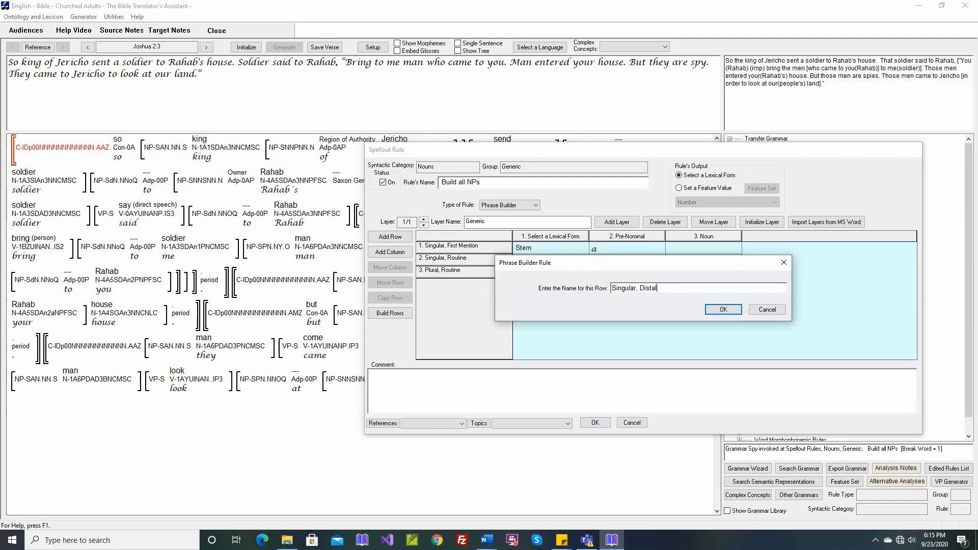
pyautogui.press('Return')
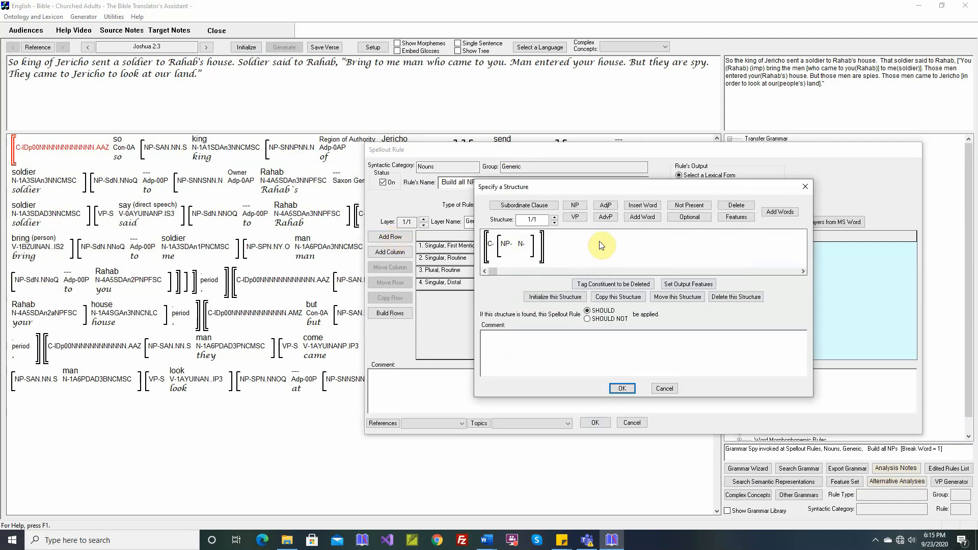
# - Require the noun in the 'Singular, Distal' structure to have Number Singular and Proximity Distal
pyautogui.click(734, 218)
pyautogui.click(520, 245)
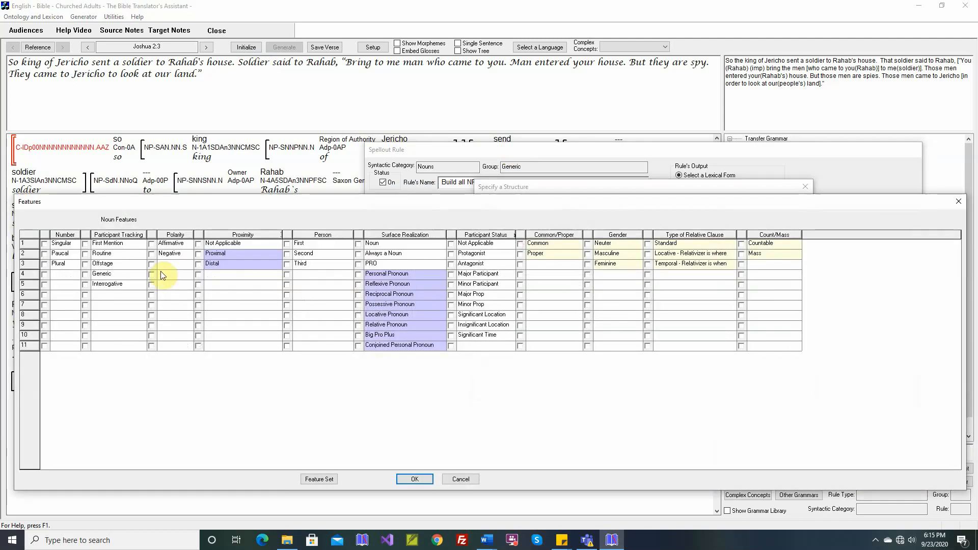
pyautogui.click(44, 244)
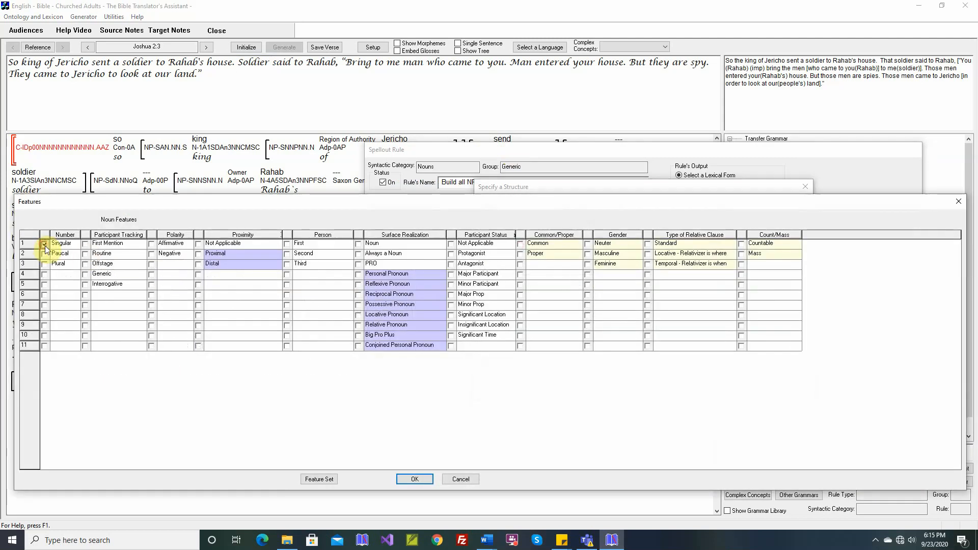
pyautogui.click(199, 265)
pyautogui.click(415, 479)
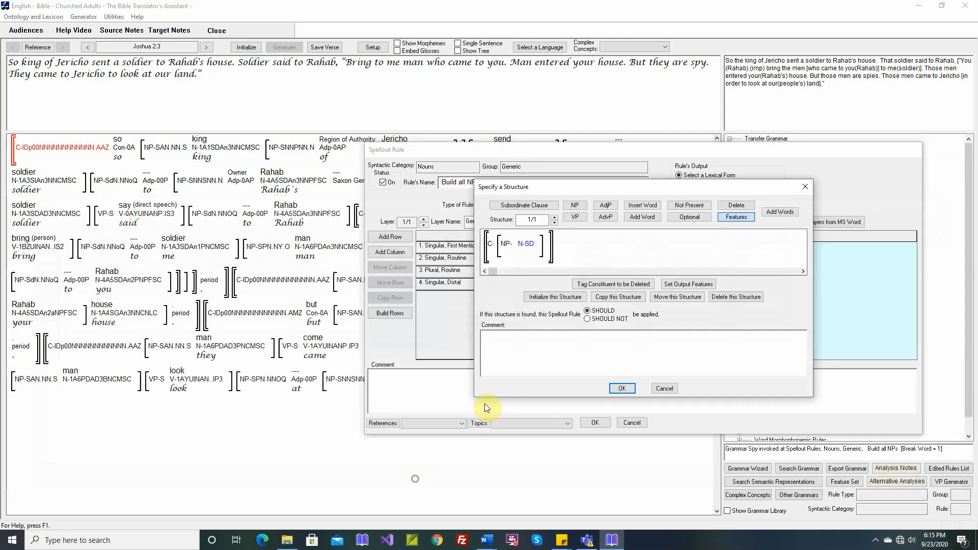
# - Comment the 'Singular, Distal' structure with the current reference and the example 'That soldier said to Rahab ...', and accept it
pyautogui.rightClick(555, 335)
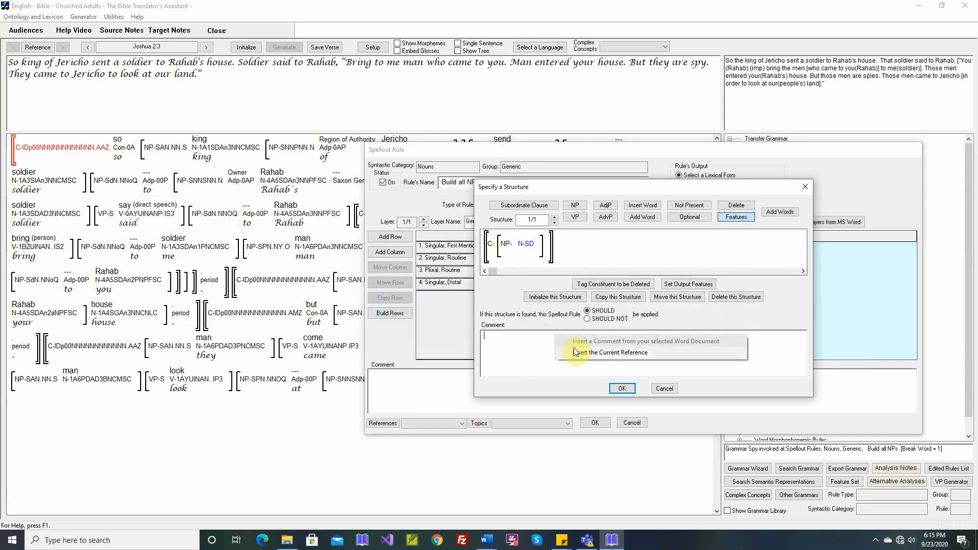
pyautogui.click(577, 352)
pyautogui.click(578, 352)
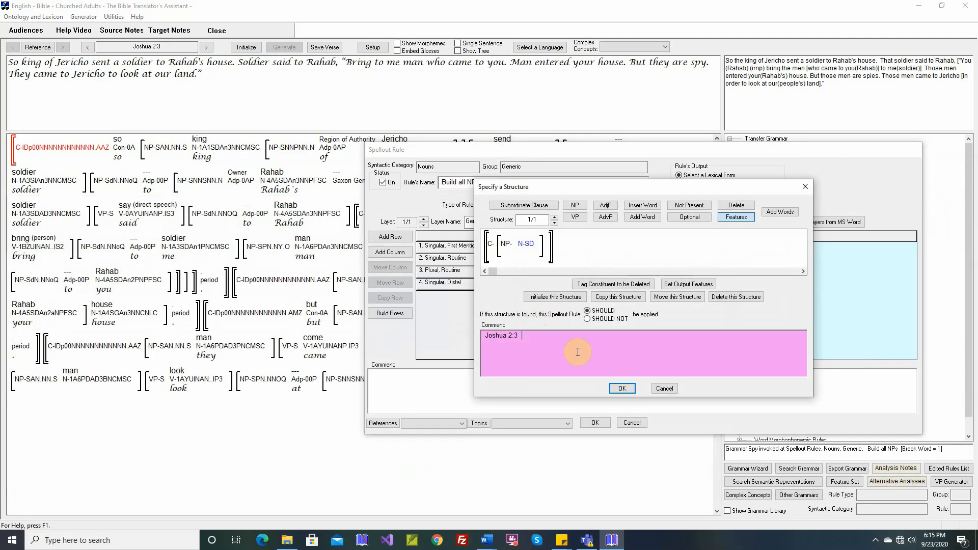
pyautogui.write('That so')
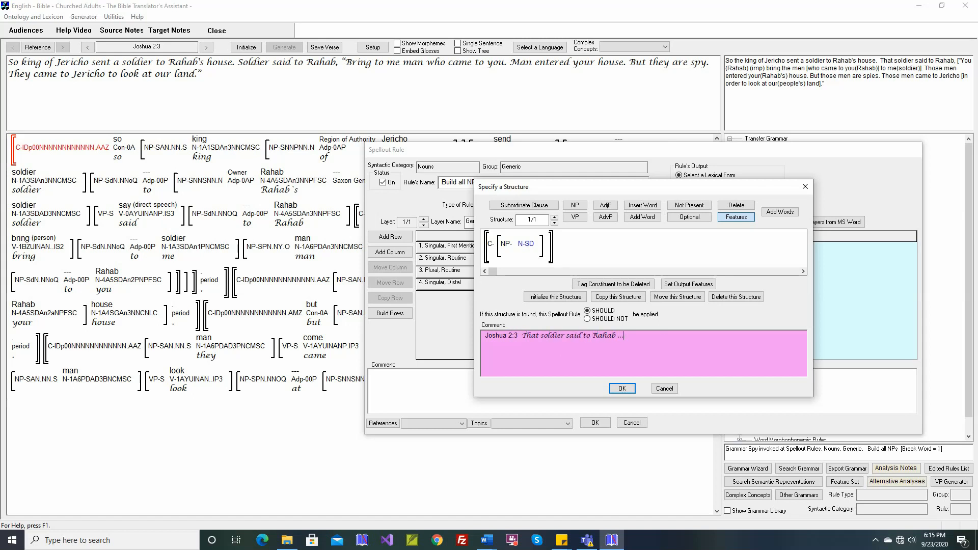
pyautogui.write('ldier said to Rahab ...')
pyautogui.click(623, 388)
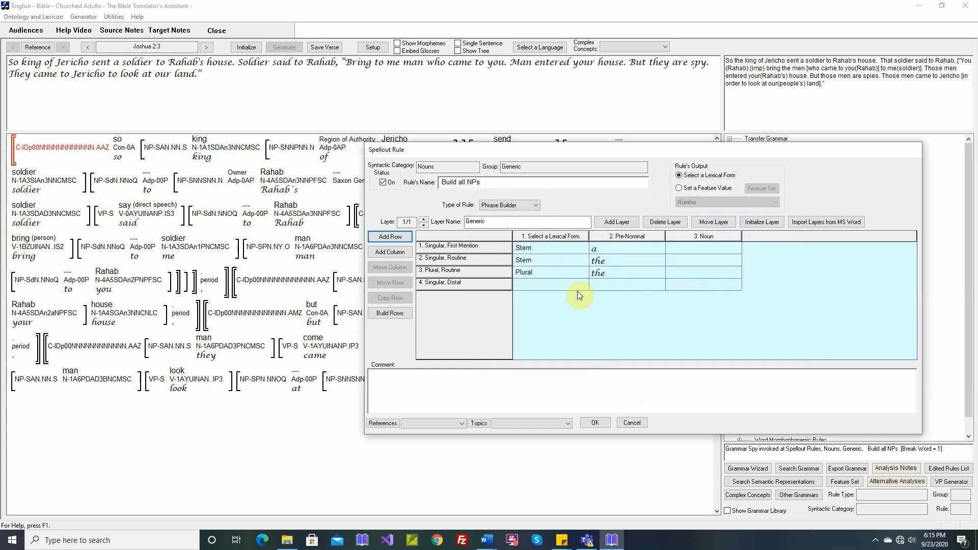
# - For the 'Singular, Distal' row, select the Stem lexical form and enter the pre-nominal morpheme 'that'
pyautogui.click(582, 285)
pyautogui.click(525, 304)
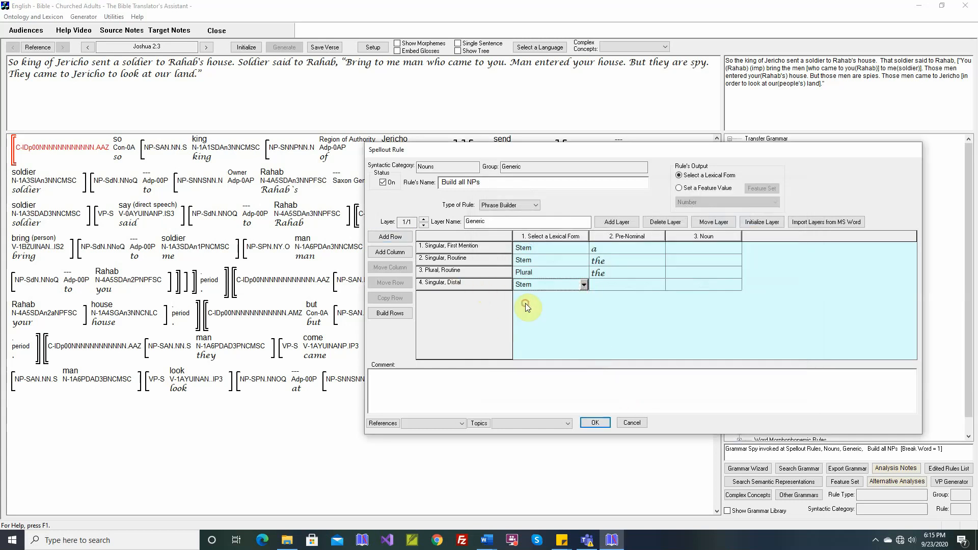
pyautogui.click(593, 288)
pyautogui.write('that')
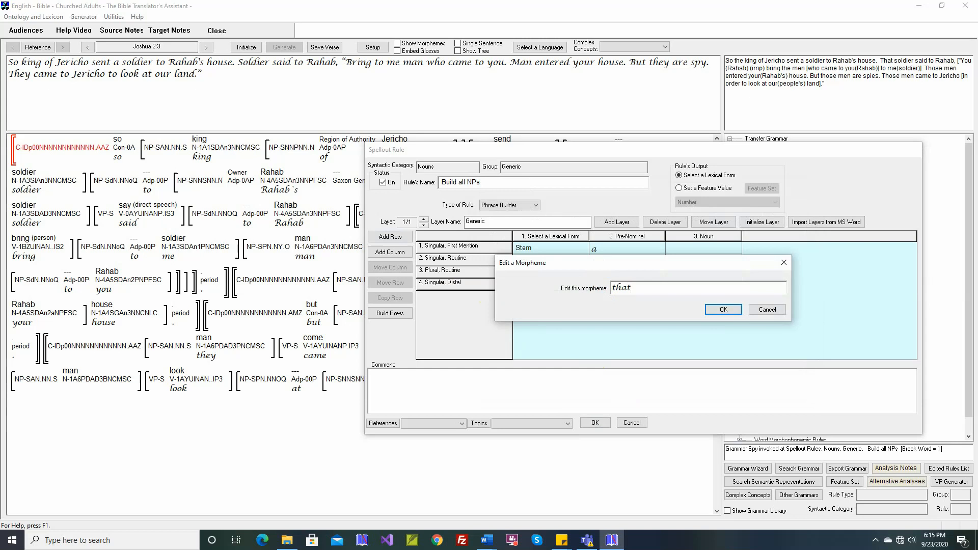
pyautogui.press('Return')
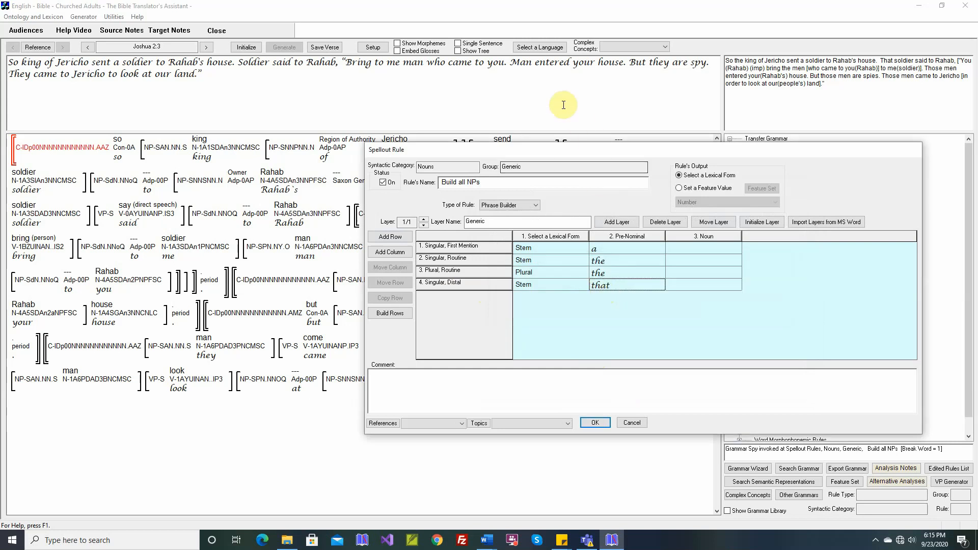
# - Check the features of 'Man' in 'Man entered your house' and add a row named 'Plural, Distal' to the rule
pyautogui.doubleClick(521, 63)
pyautogui.moveTo(526, 151); pyautogui.dragTo(746, 277)
pyautogui.doubleClick(521, 63)
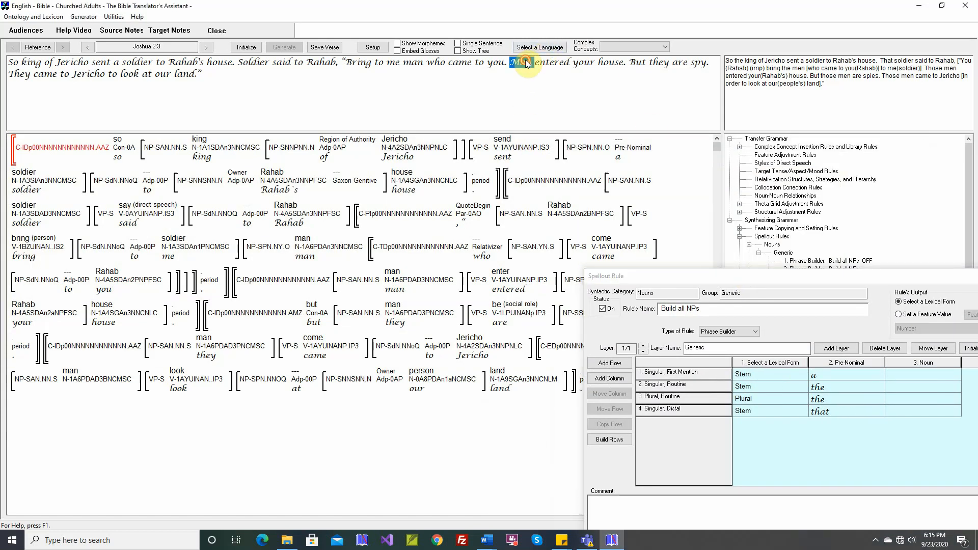
pyautogui.moveTo(410, 287)
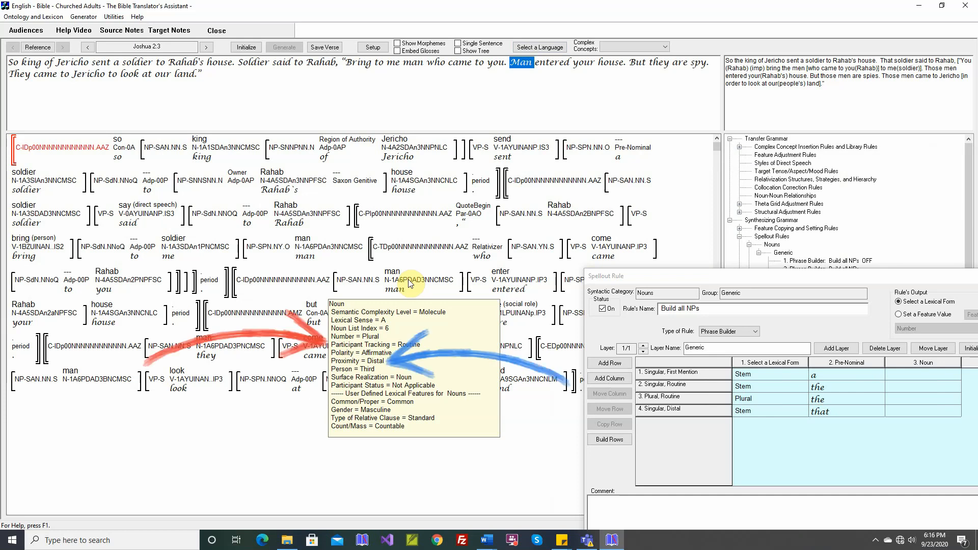
pyautogui.moveTo(617, 276); pyautogui.dragTo(346, 139)
pyautogui.click(341, 230)
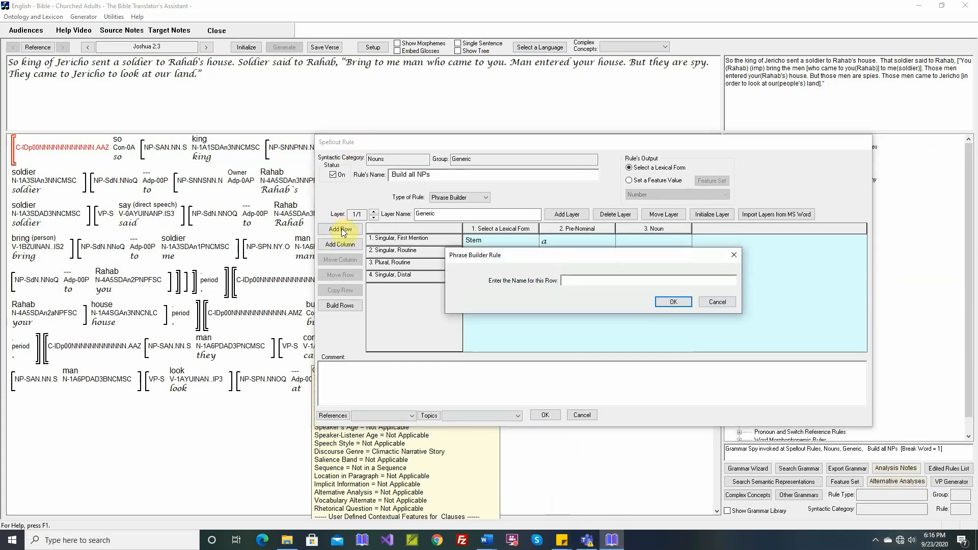
pyautogui.write('Plural, Distal')
pyautogui.press('Return')
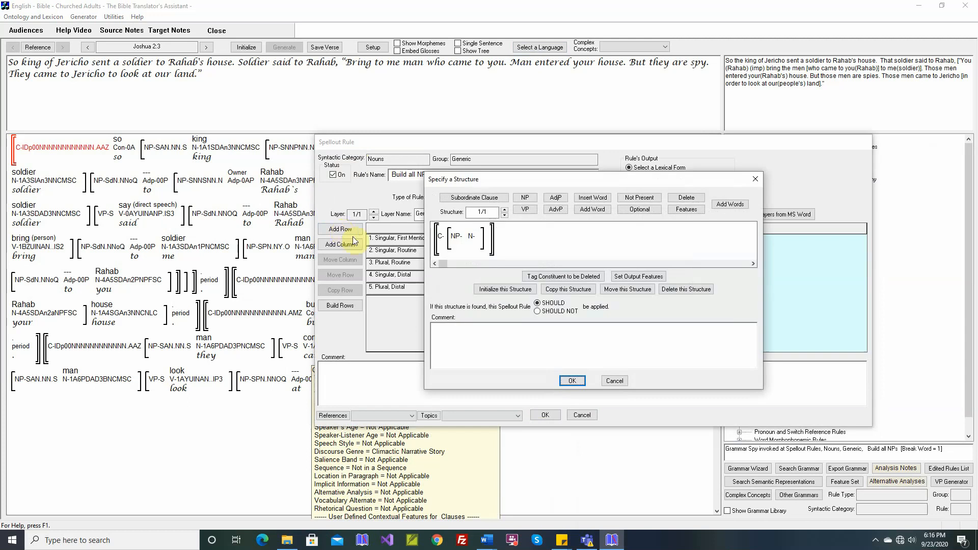
# - Require the noun in the 'Plural, Distal' structure to have Number Paucal or Plural and Proximity Distal
pyautogui.click(678, 213)
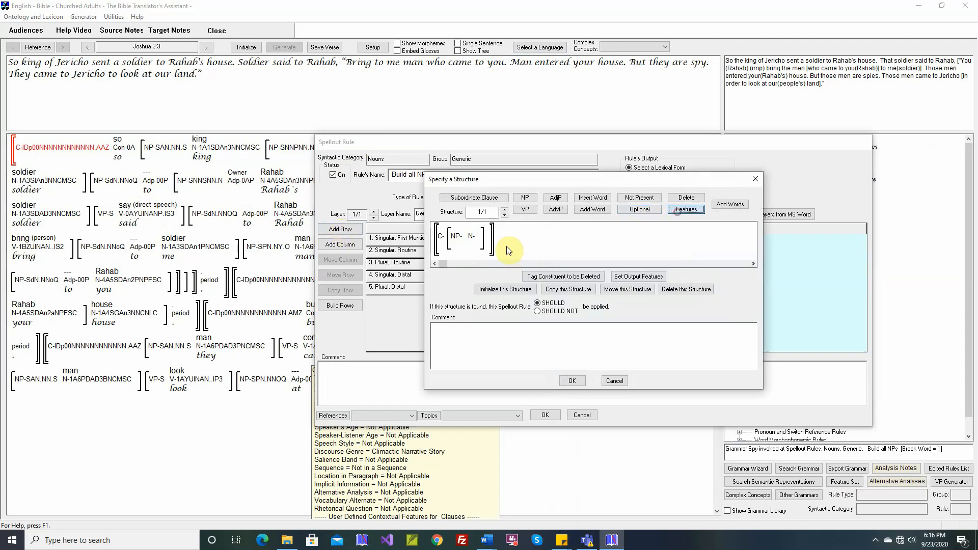
pyautogui.click(473, 239)
pyautogui.click(45, 253)
pyautogui.click(44, 264)
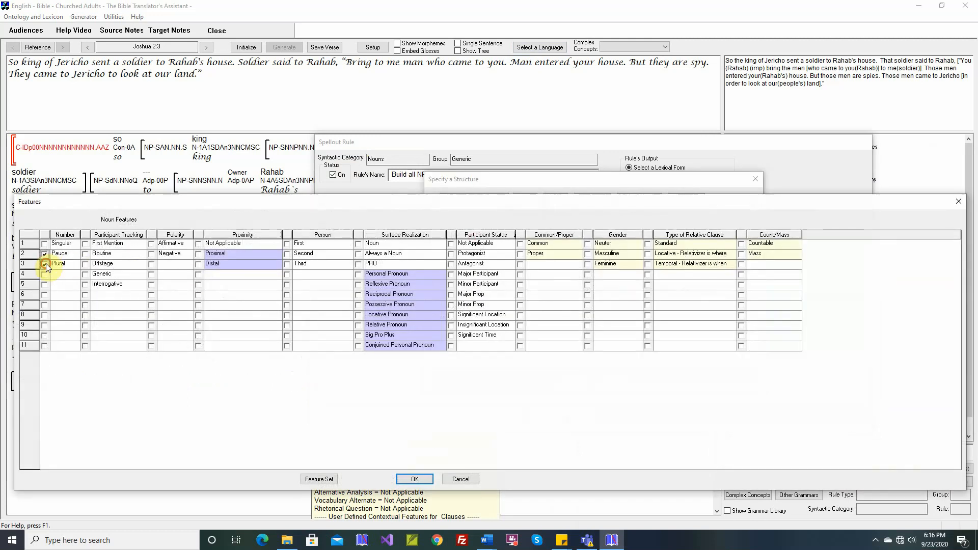
pyautogui.click(198, 265)
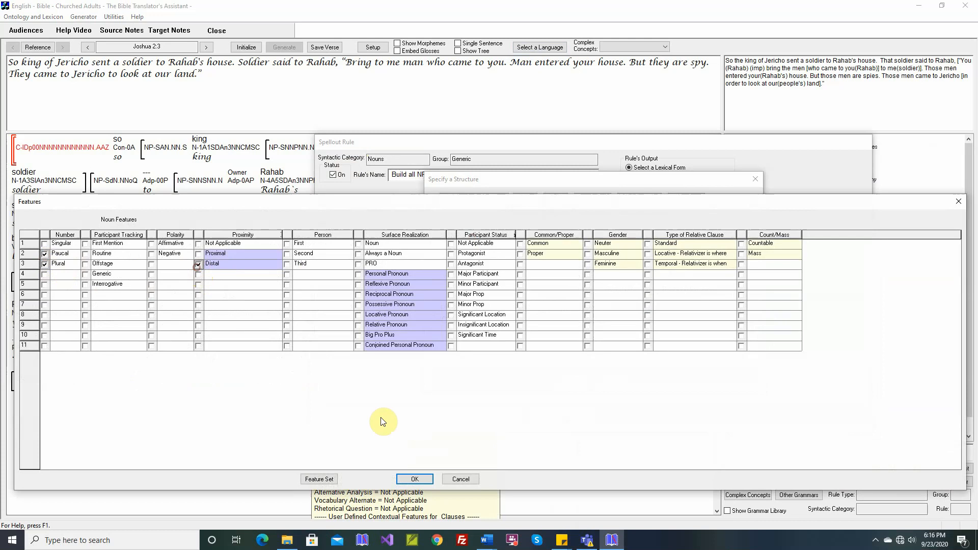
pyautogui.click(414, 479)
# - Comment the 'Plural, Distal' structure with the current reference and the example 'Those men entered your house.', and accept it
pyautogui.rightClick(536, 347)
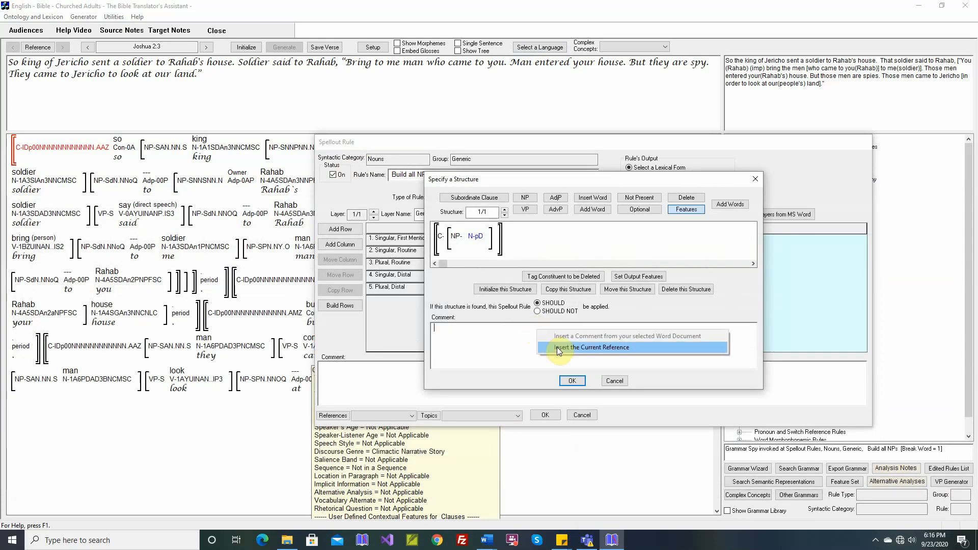
pyautogui.click(558, 346)
pyautogui.click(558, 348)
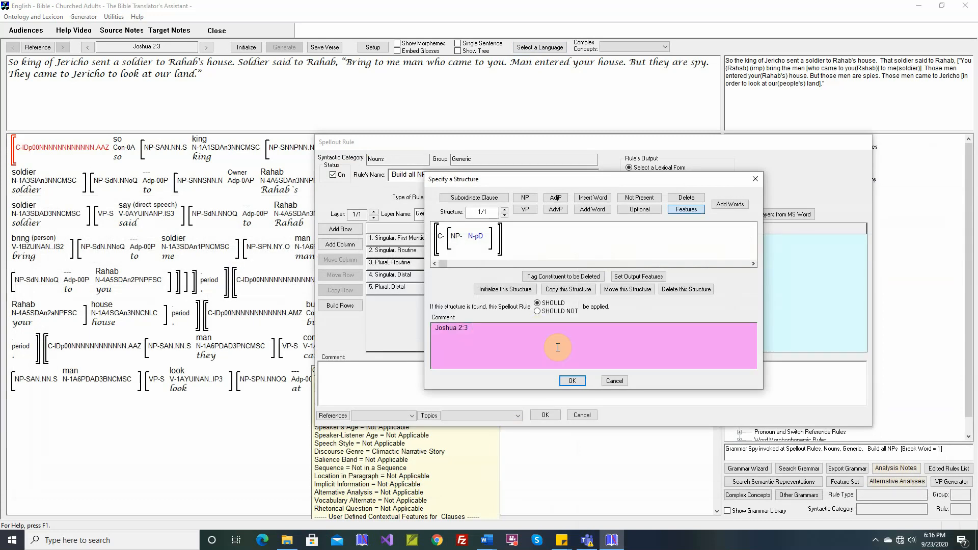
pyautogui.write('Those men')
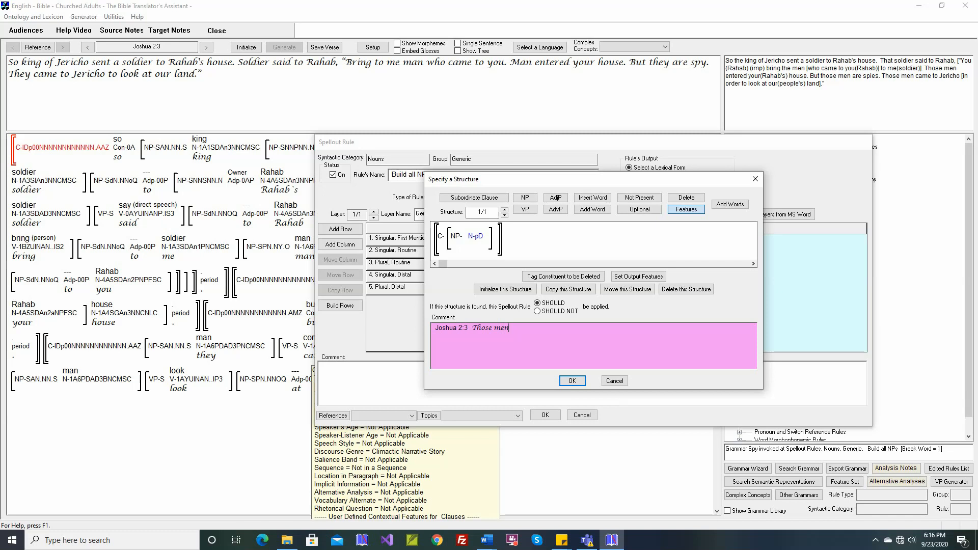
pyautogui.write(' entered')
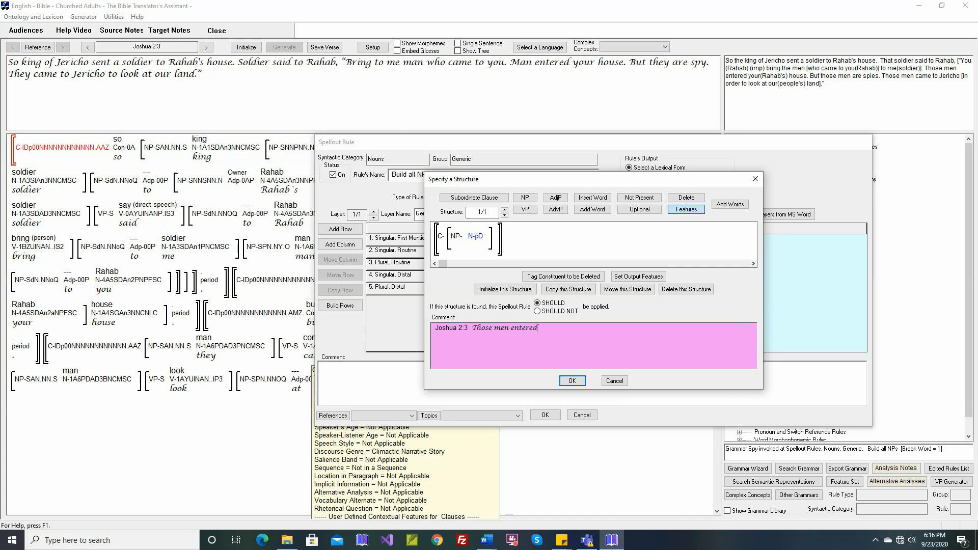
pyautogui.write(' your house.')
pyautogui.click(572, 381)
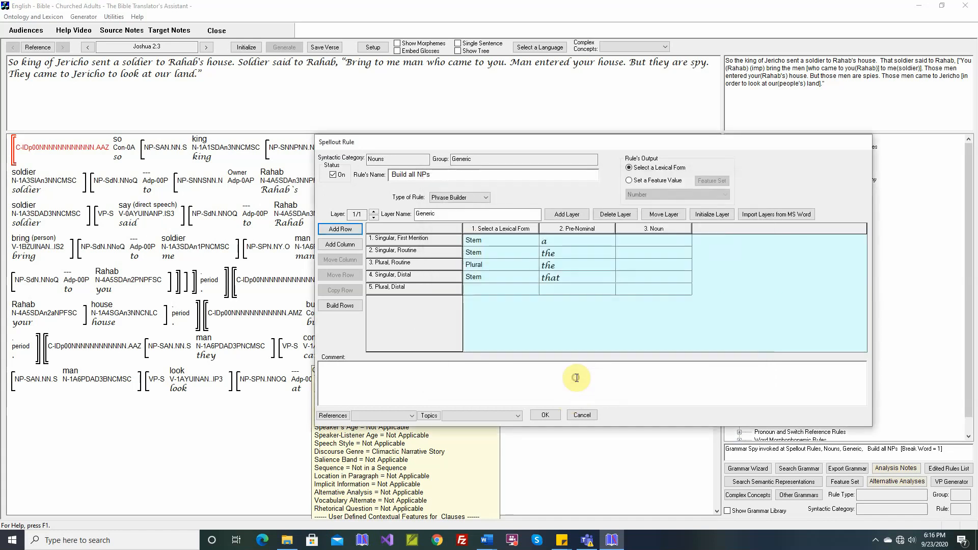
# - For the 'Plural, Distal' row, select the Plural lexical form, enter the pre-nominal morpheme 'those', and save the rule
pyautogui.click(532, 290)
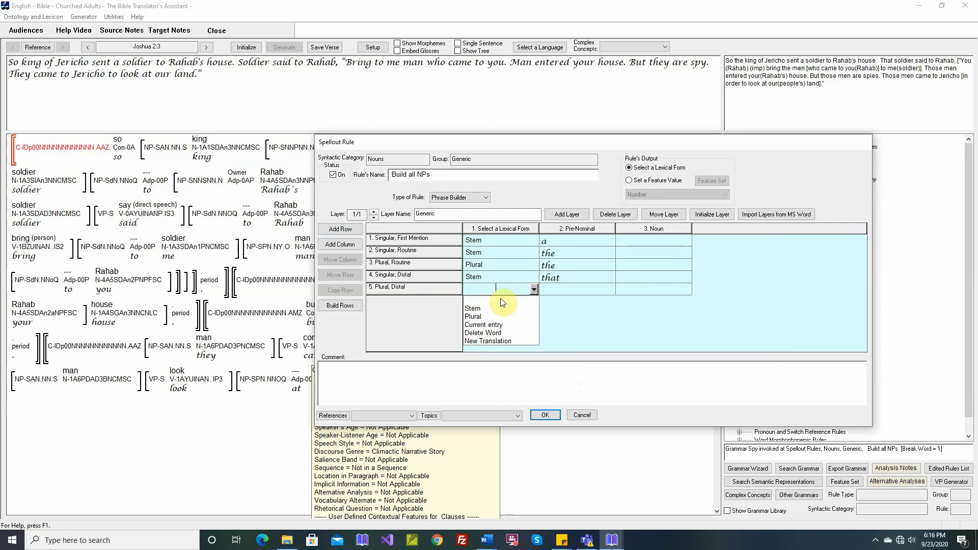
pyautogui.click(483, 317)
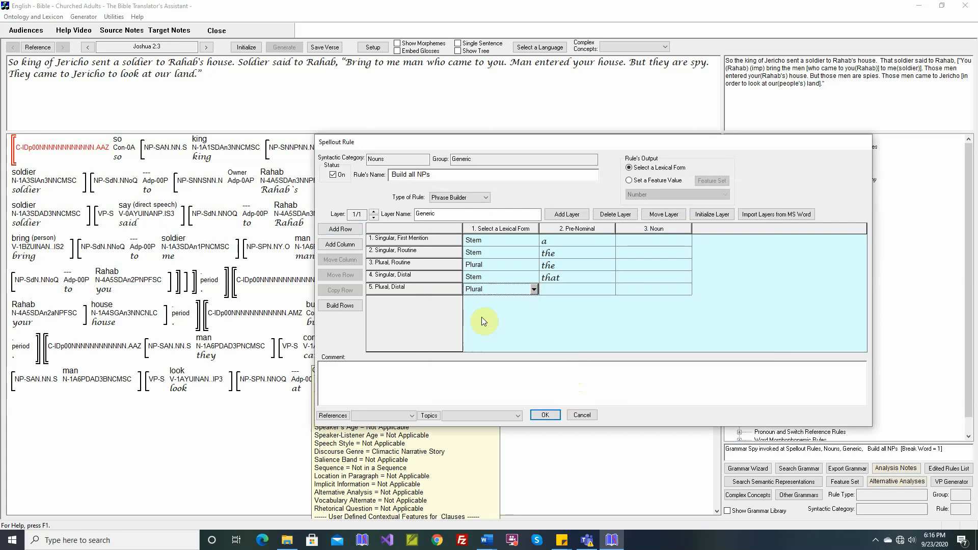
pyautogui.click(595, 289)
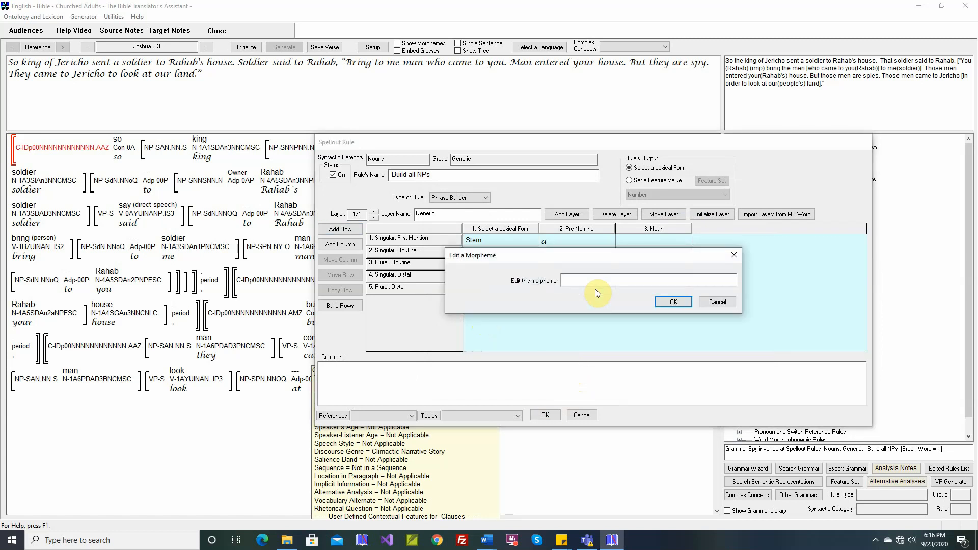
pyautogui.write('those')
pyautogui.press('Return')
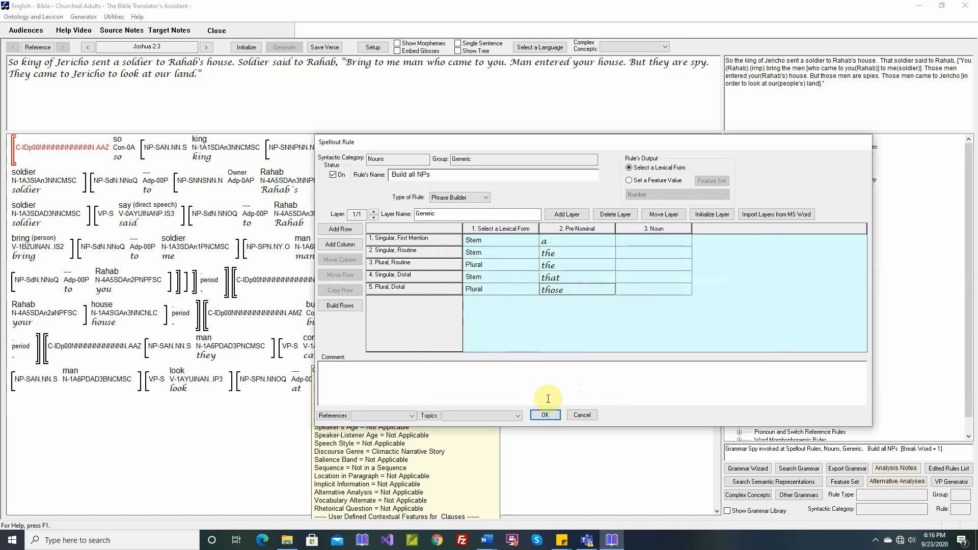
pyautogui.click(546, 415)
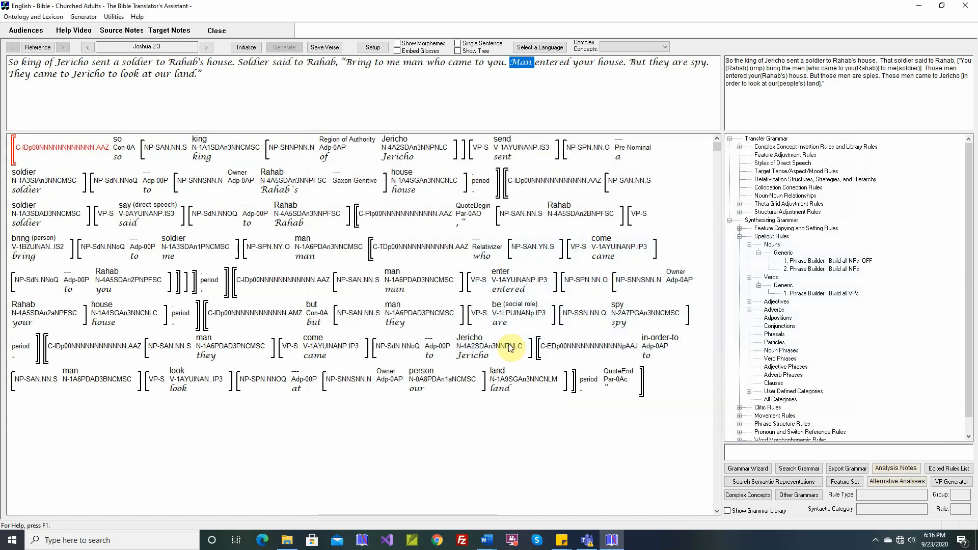
# - Initialize and regenerate Joshua 2:3, and locate the article before 'Rahab's house' in the generated text
pyautogui.click(246, 47)
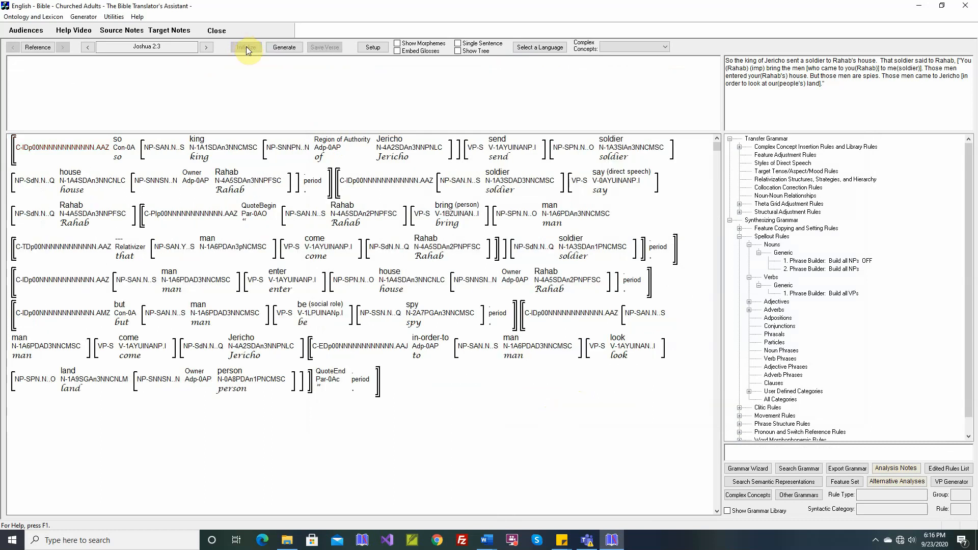
pyautogui.click(281, 47)
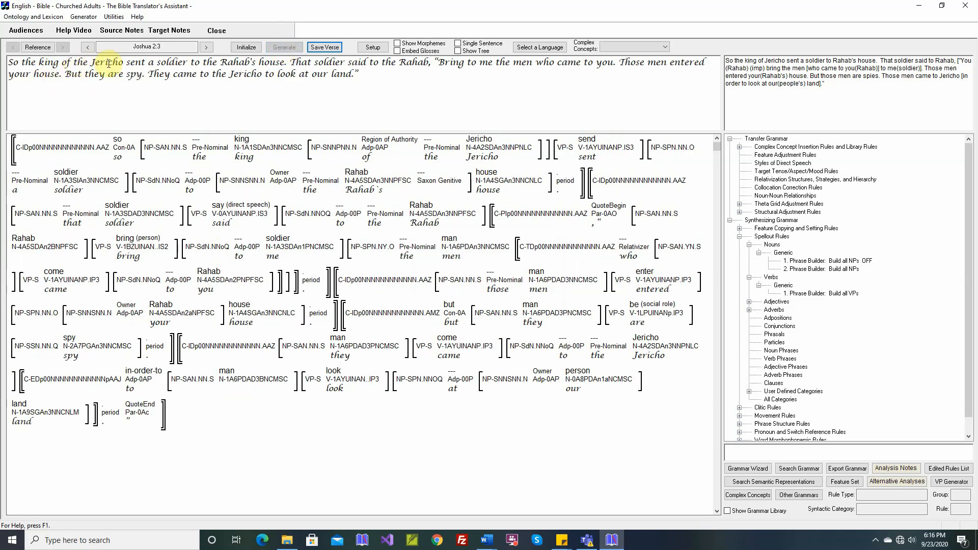
pyautogui.doubleClick(206, 62)
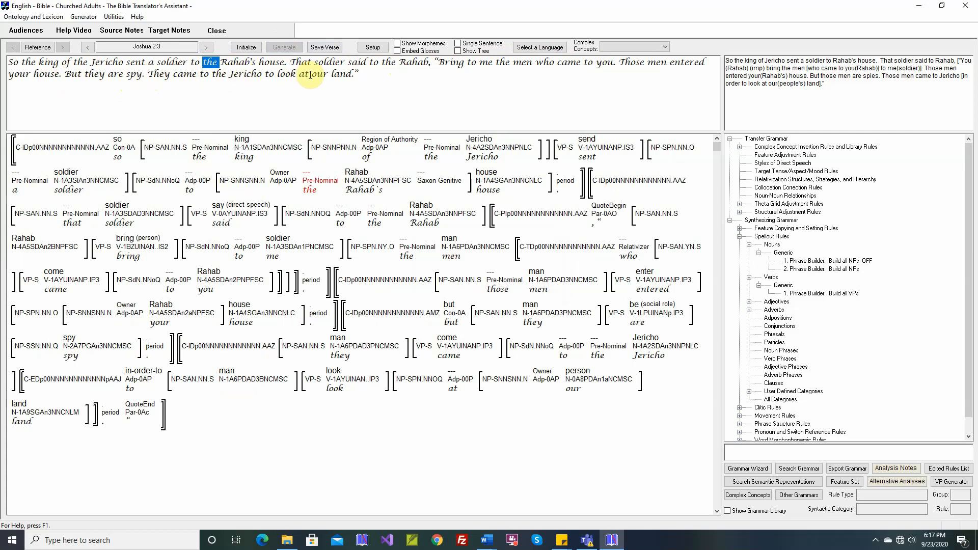
# - Reopen the active 'Build all NPs' noun spellout rule and add a row named 'Proper Nouns'
pyautogui.click(811, 270)
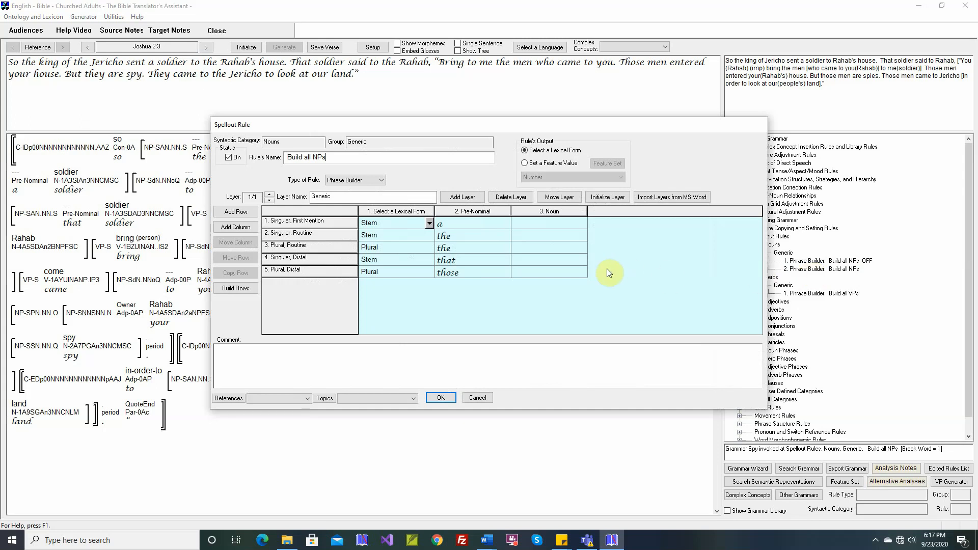
pyautogui.click(252, 217)
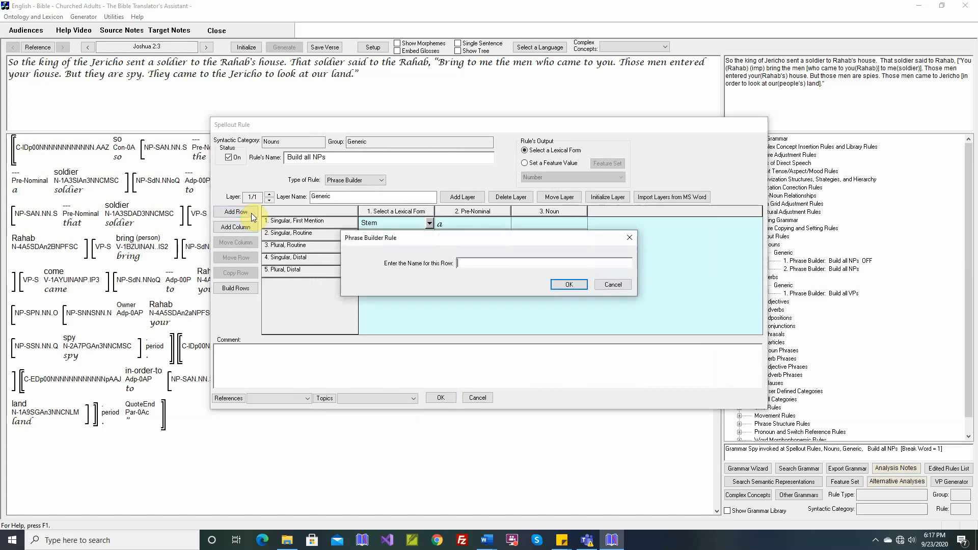
pyautogui.write('Propo')
pyautogui.write('r Nouns')
pyautogui.click(566, 285)
# - Require the noun in the 'Proper Nouns' structure to have the Common/Proper feature set to Proper
pyautogui.click(583, 192)
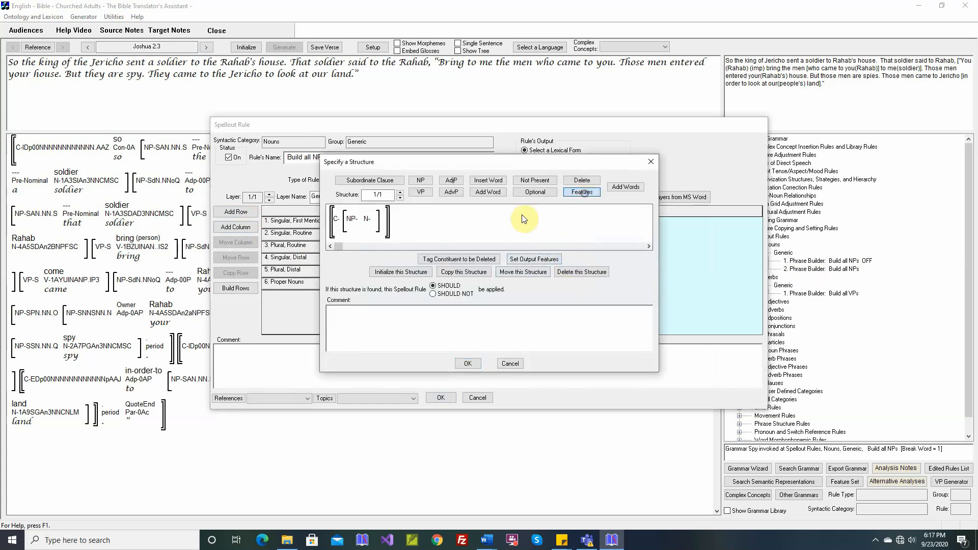
pyautogui.click(368, 220)
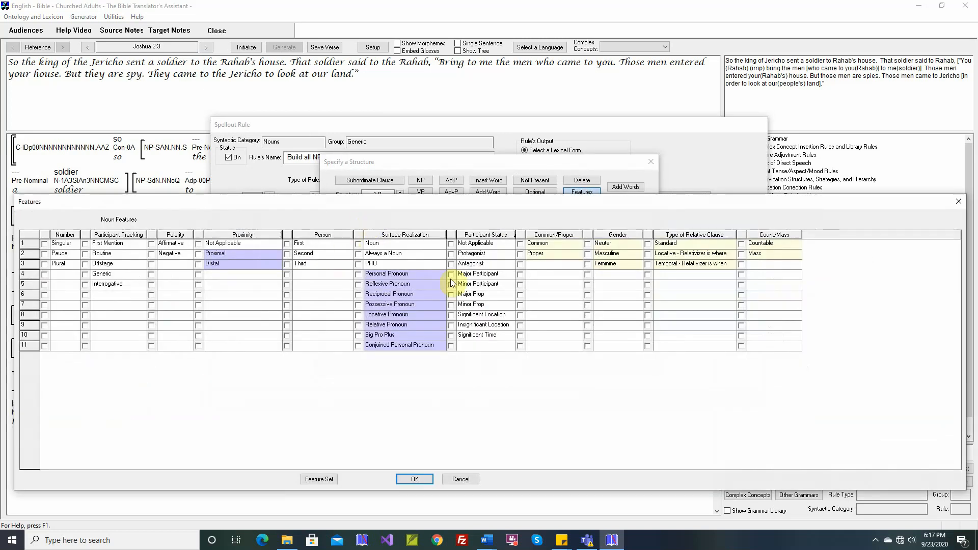
pyautogui.click(521, 254)
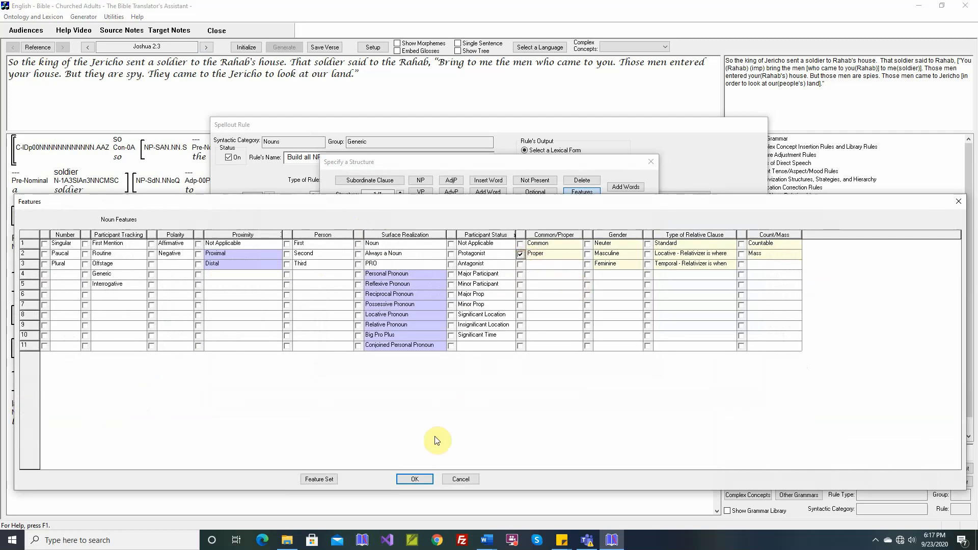
pyautogui.click(421, 479)
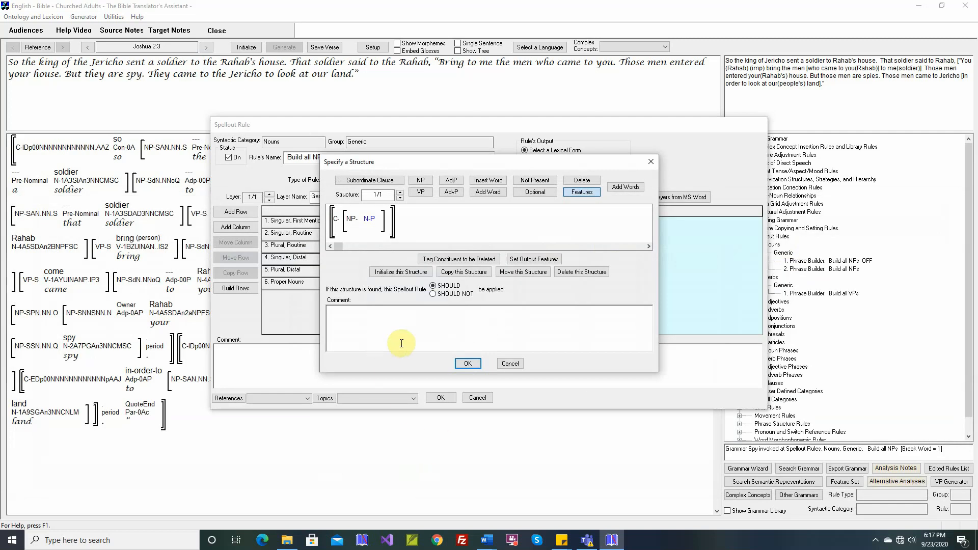
# - Comment the 'Proper Nouns' structure with the current reference and the examples 'Rahab, Jericho, ...', and accept it
pyautogui.rightClick(447, 312)
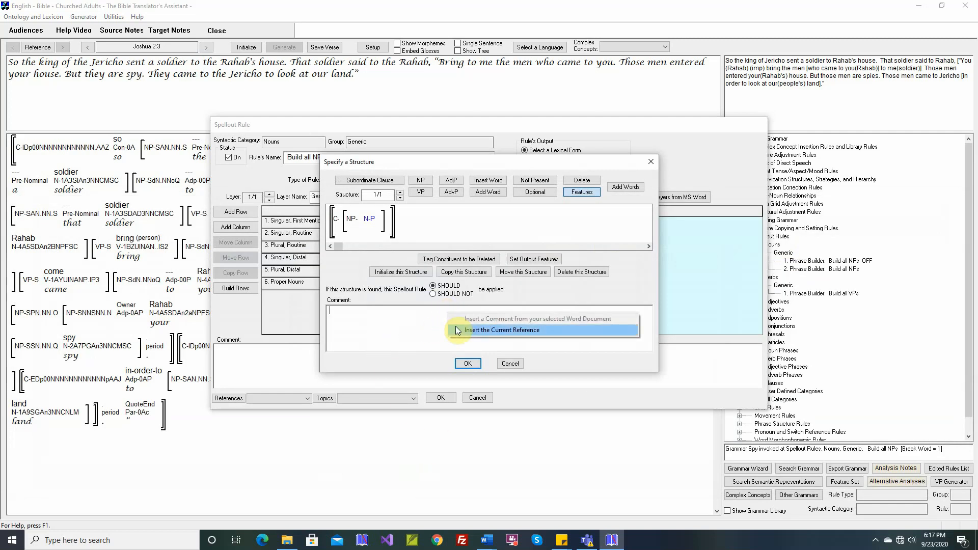
pyautogui.click(457, 330)
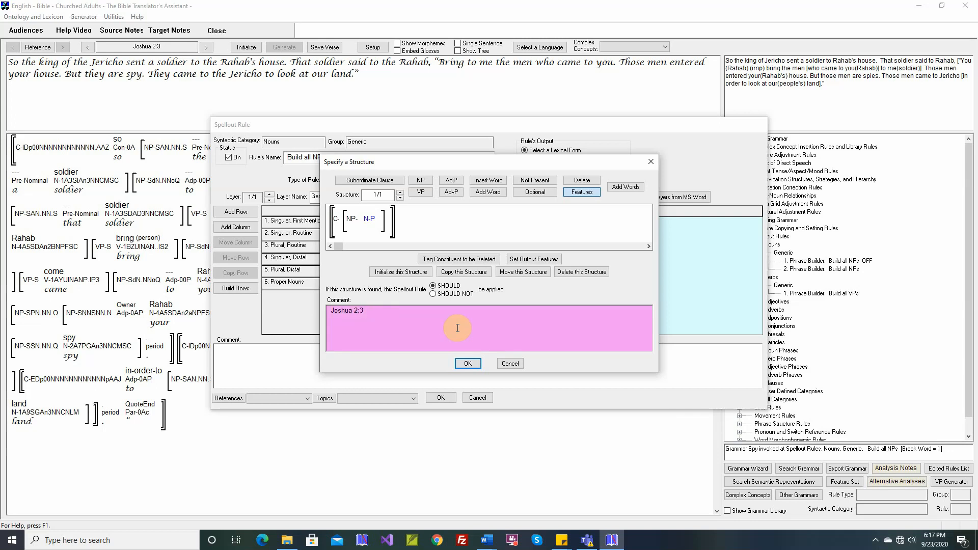
pyautogui.write('Rahab, Jericho, ...')
pyautogui.click(468, 364)
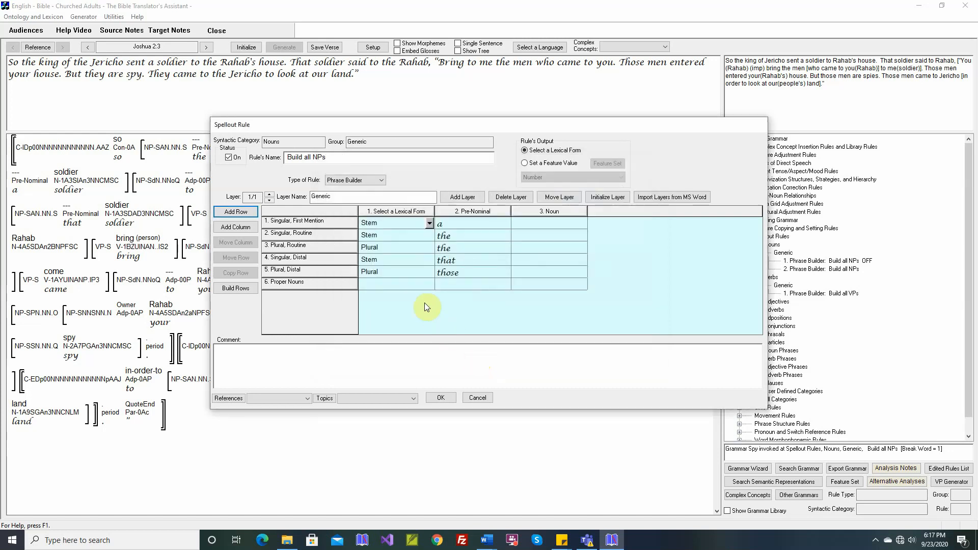
# - Select the Stem lexical form for the 'Proper Nouns' row, leave its pre-nominal empty, and save the rule
pyautogui.click(430, 284)
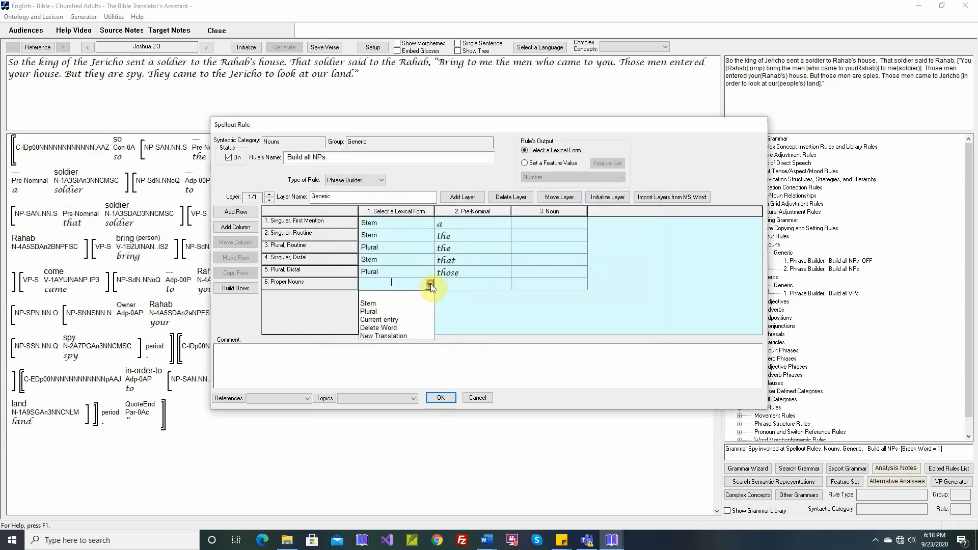
pyautogui.click(369, 304)
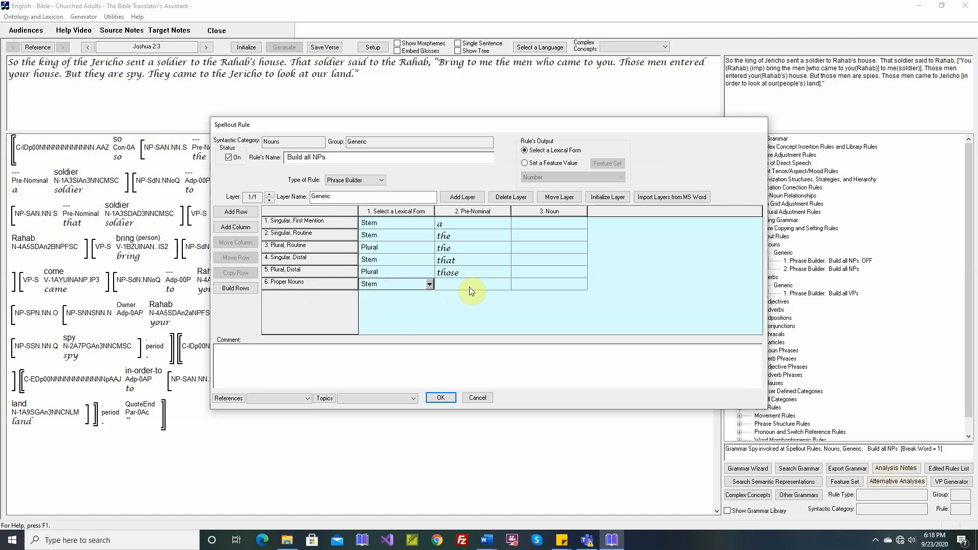
pyautogui.click(443, 398)
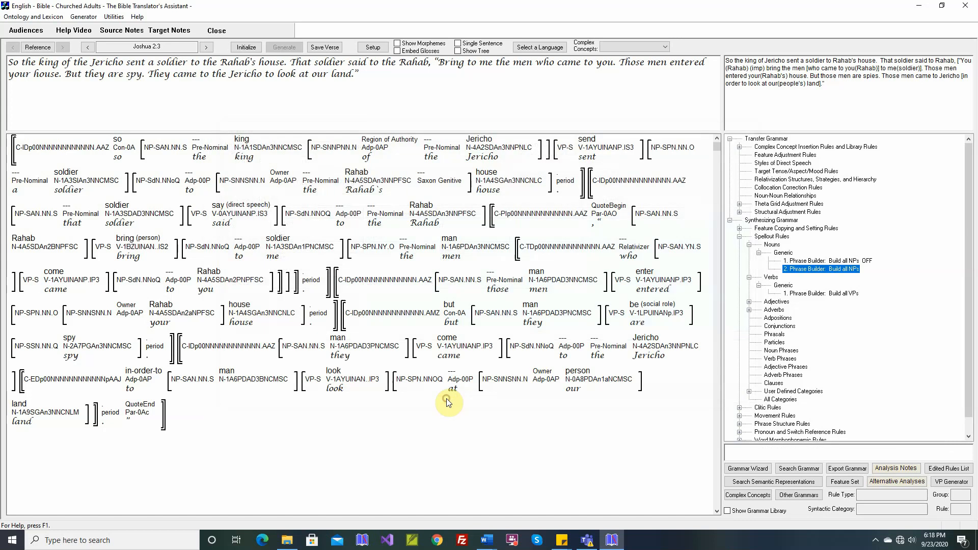
# - Initialize and regenerate Joshua 2:3, and check the features of the noun 'spy' in 'But they are spy'
pyautogui.click(246, 47)
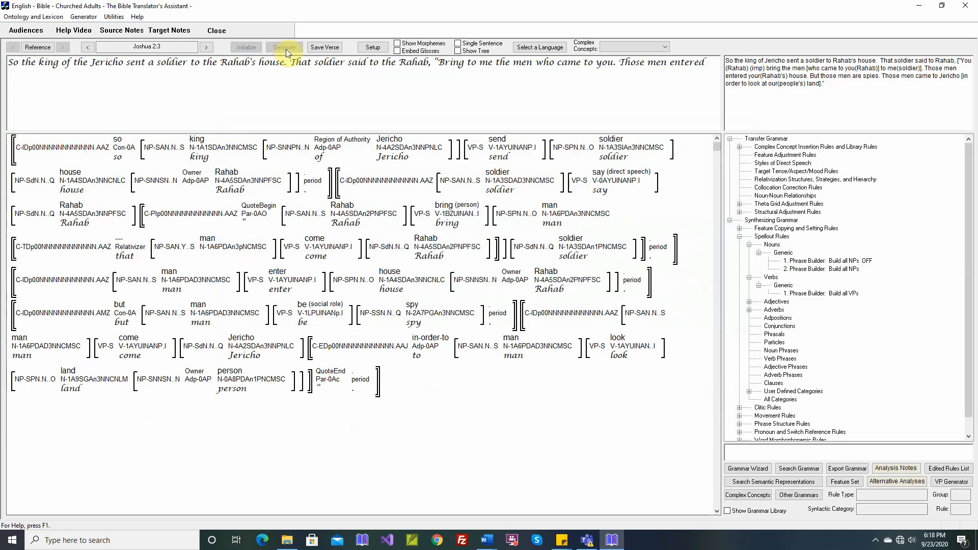
pyautogui.click(286, 49)
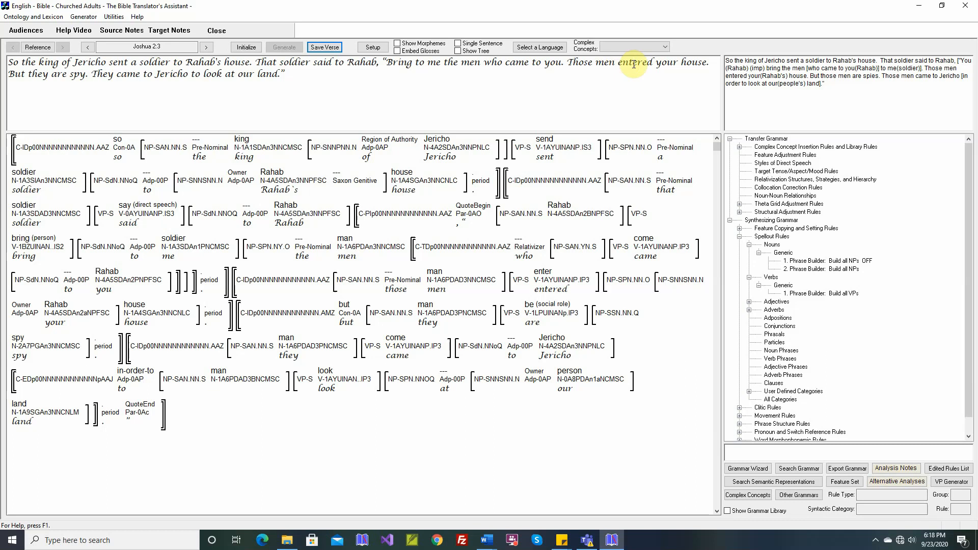
pyautogui.doubleClick(77, 75)
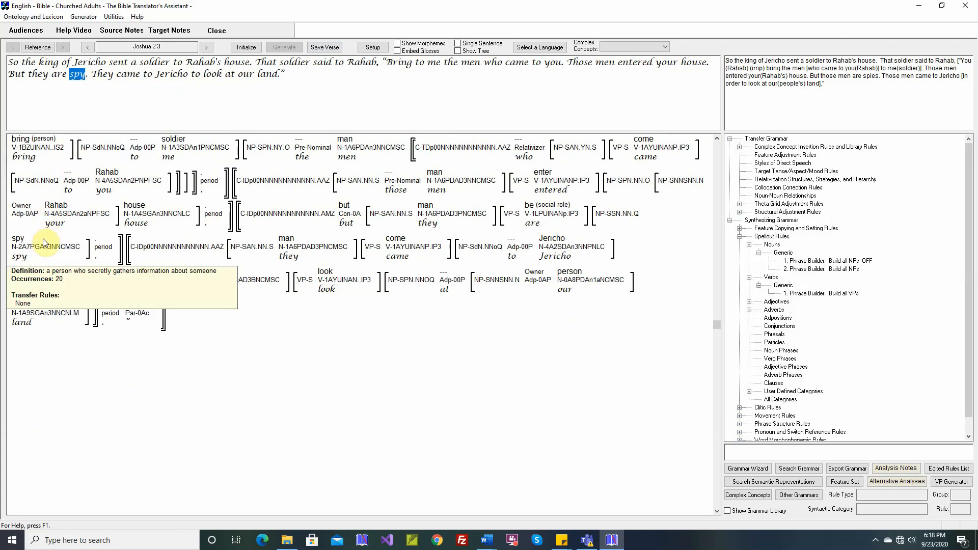
pyautogui.moveTo(43, 251)
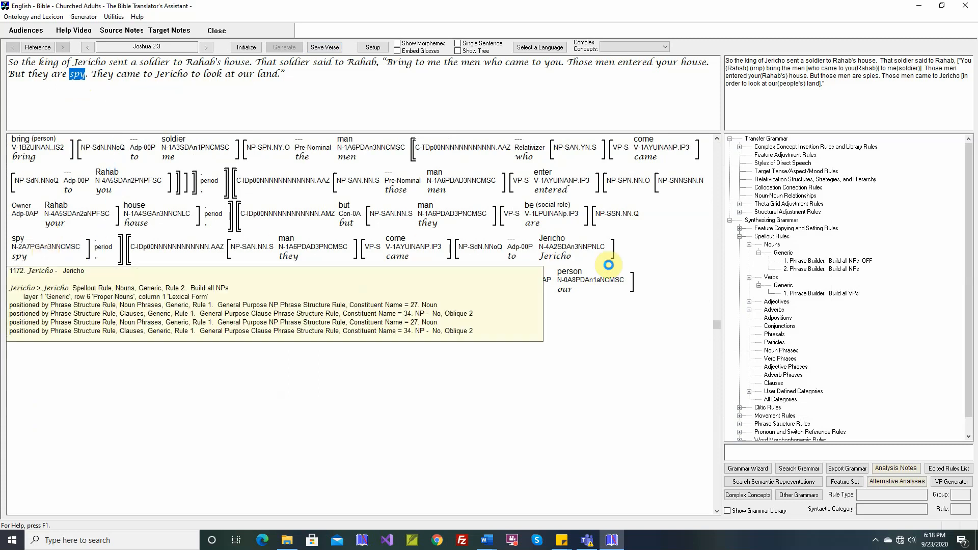
# - Add a row named 'Plural, Generic Participant Tracking' to the active 'Build all NPs' noun spellout rule
pyautogui.doubleClick(824, 271)
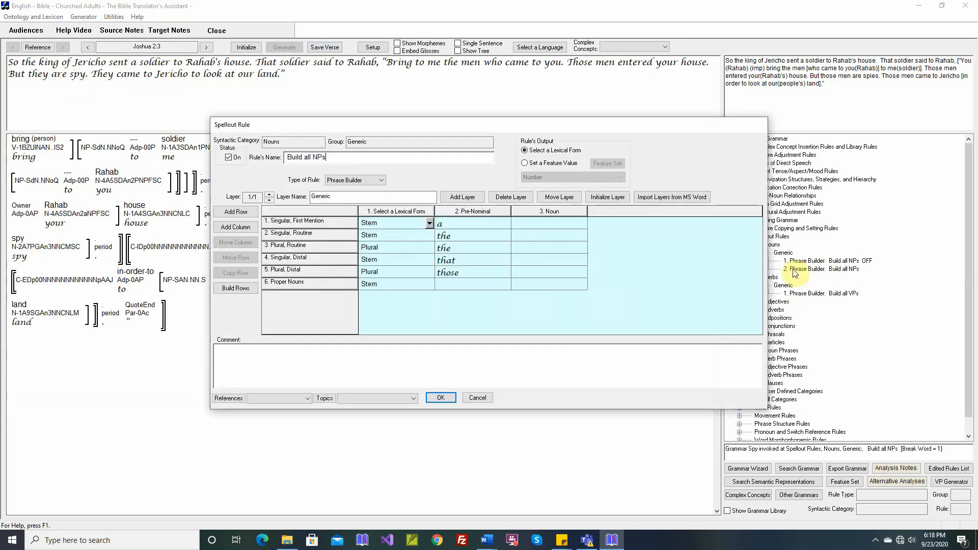
pyautogui.click(238, 213)
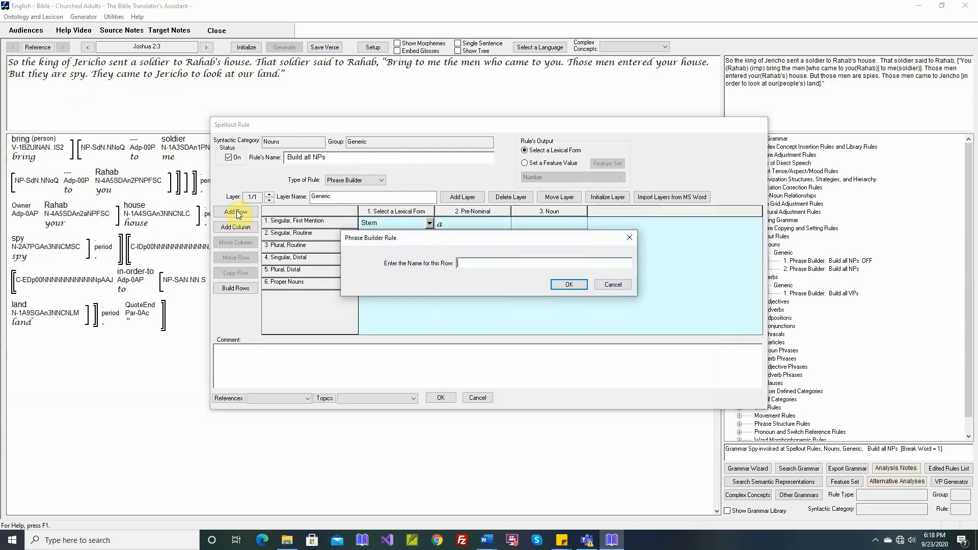
pyautogui.write('Generic Participant T')
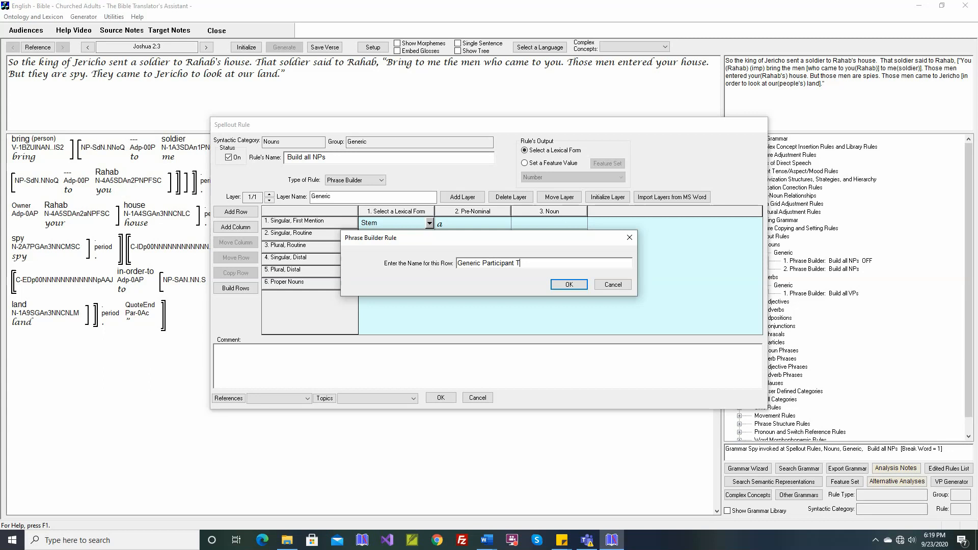
pyautogui.write('racking')
pyautogui.click(558, 283)
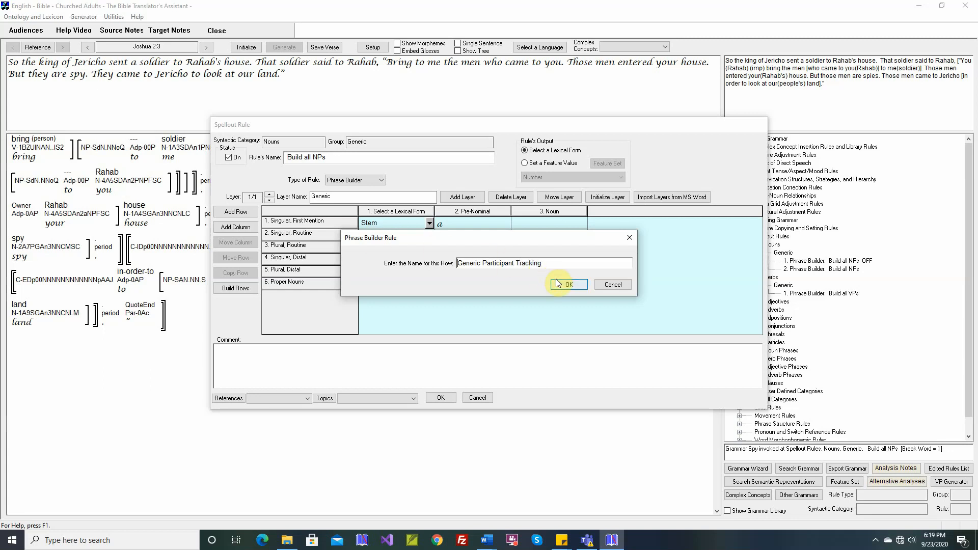
pyautogui.press('Home')
pyautogui.write('Plural,')
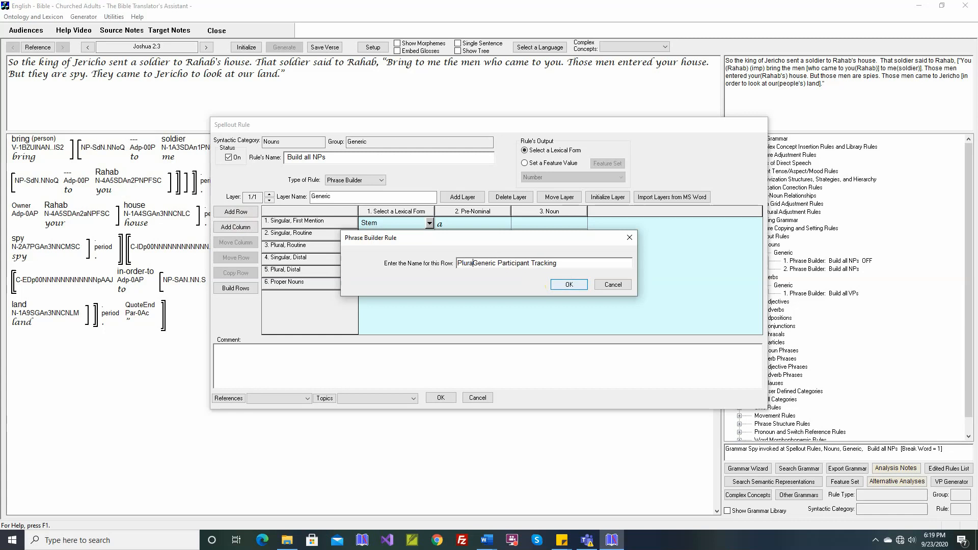
pyautogui.click(560, 285)
# - Require the noun in the new row's structure to have Number Paucal or Plural and Participant Tracking Generic
pyautogui.click(570, 197)
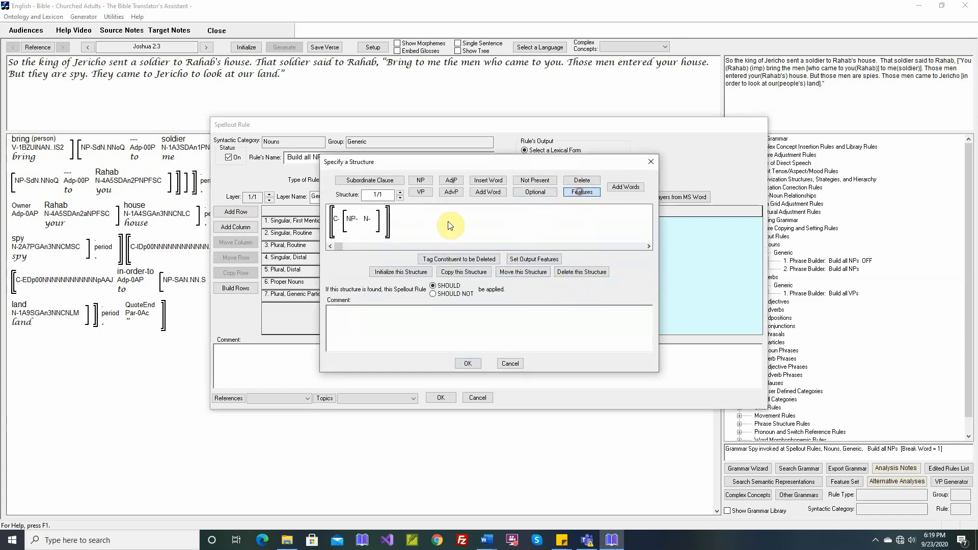
pyautogui.click(368, 220)
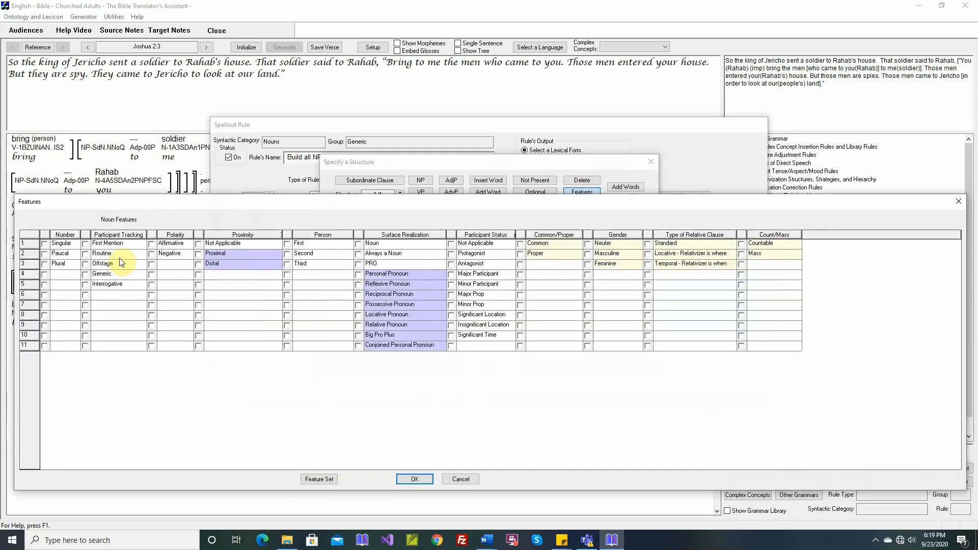
pyautogui.click(44, 263)
pyautogui.click(44, 254)
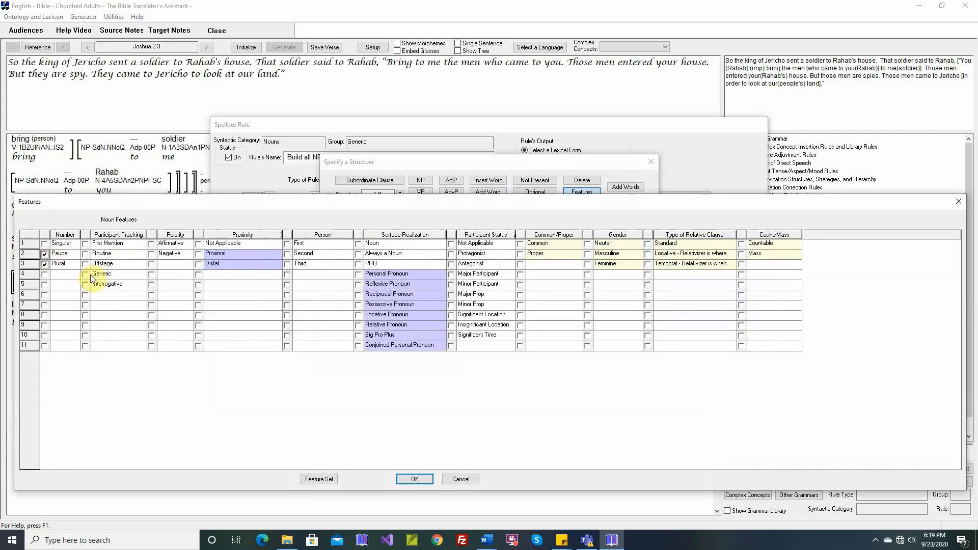
pyautogui.click(85, 274)
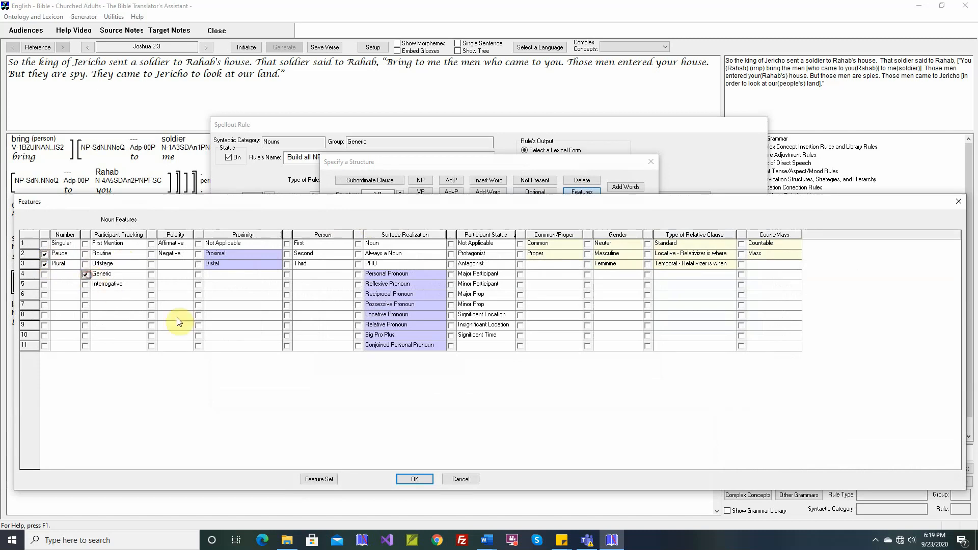
pyautogui.click(414, 479)
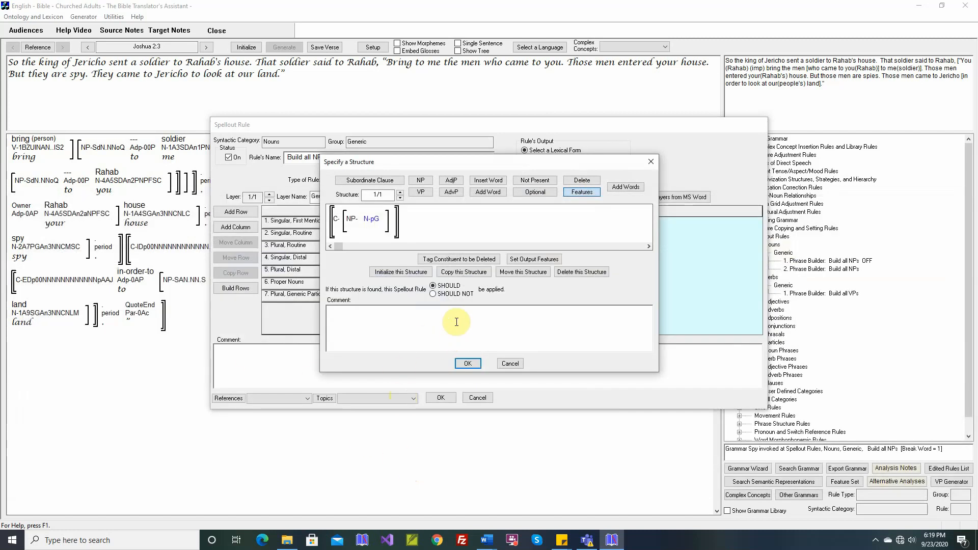
# - Comment the structure with the current reference and the example 'They are spies.', and accept it
pyautogui.rightClick(457, 316)
pyautogui.click(470, 333)
pyautogui.write('They are spies.')
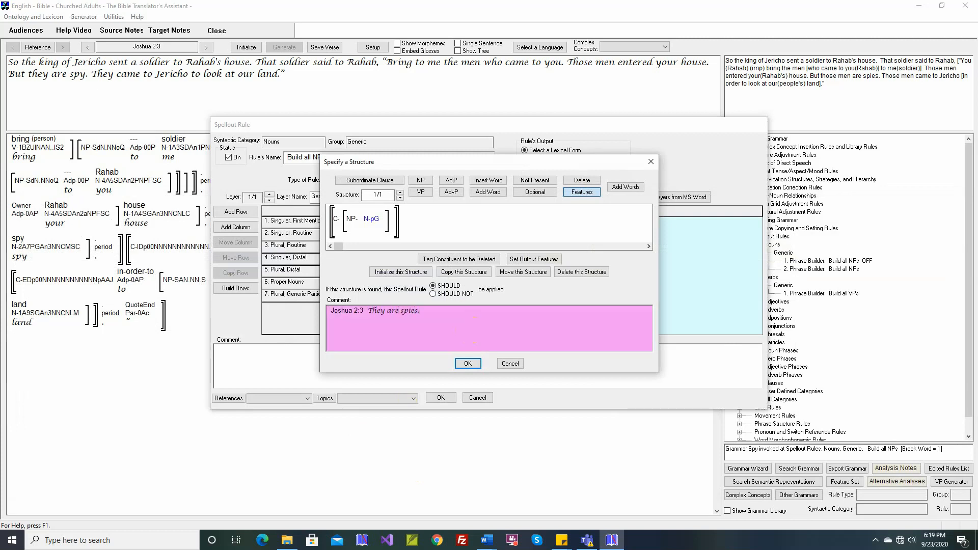
pyautogui.click(467, 363)
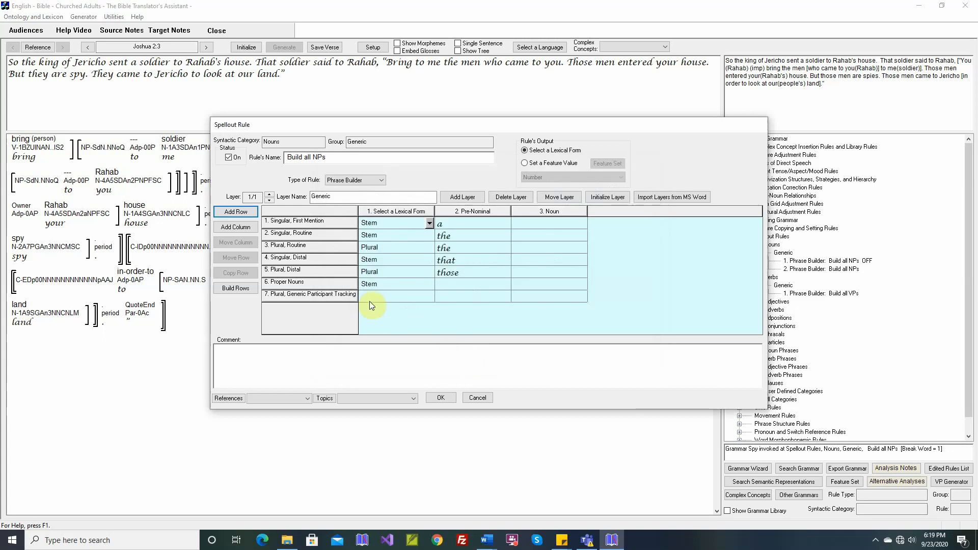
# - Select the Plural lexical form for the 'Plural, Generic Participant Tracking' row, leave its pre-nominal empty, and save the rule
pyautogui.click(430, 295)
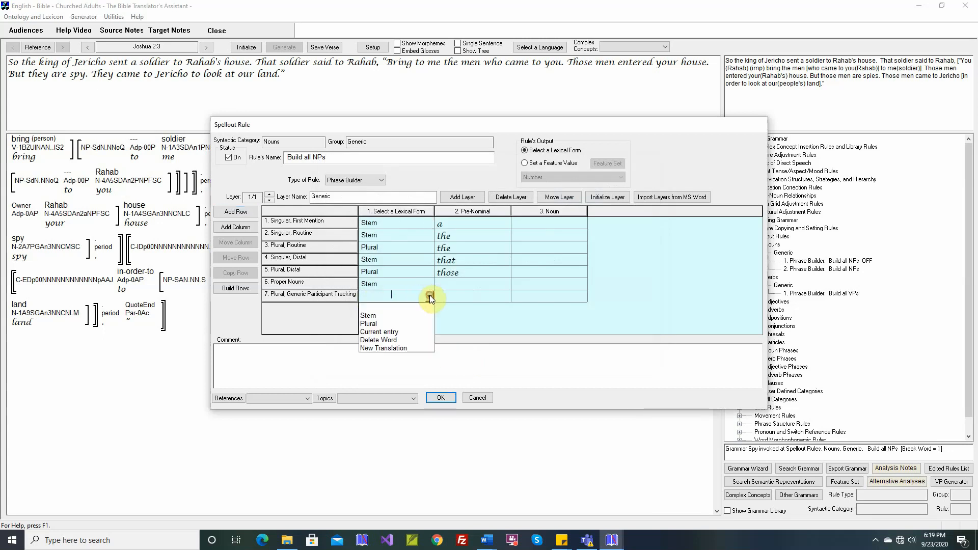
pyautogui.click(376, 323)
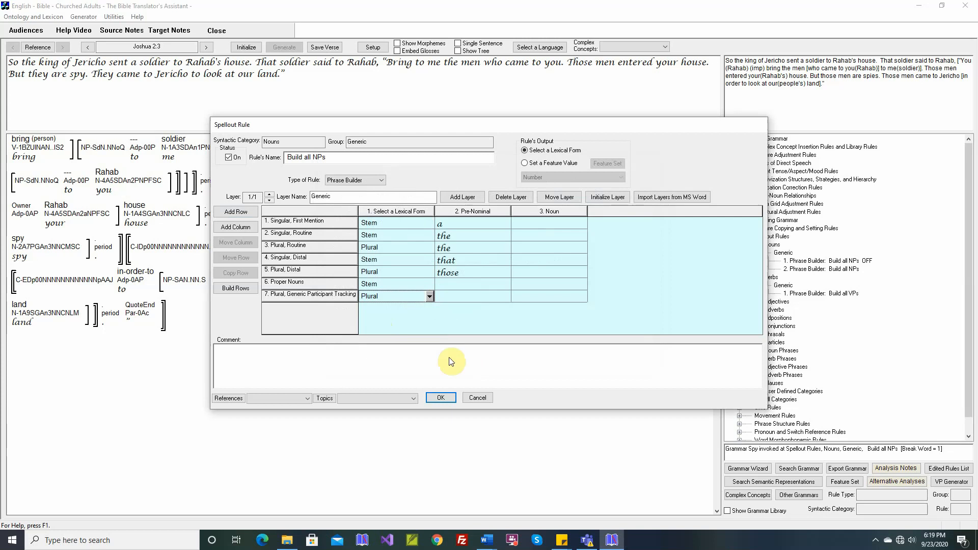
pyautogui.click(446, 401)
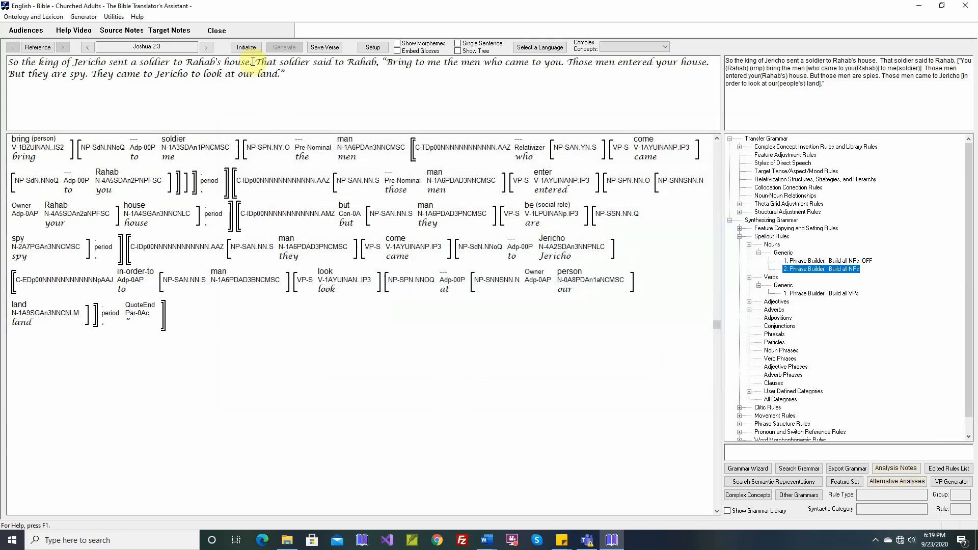
# - Initialize and regenerate Joshua 2:3, and check the noun in 'But they are spies'
pyautogui.click(249, 47)
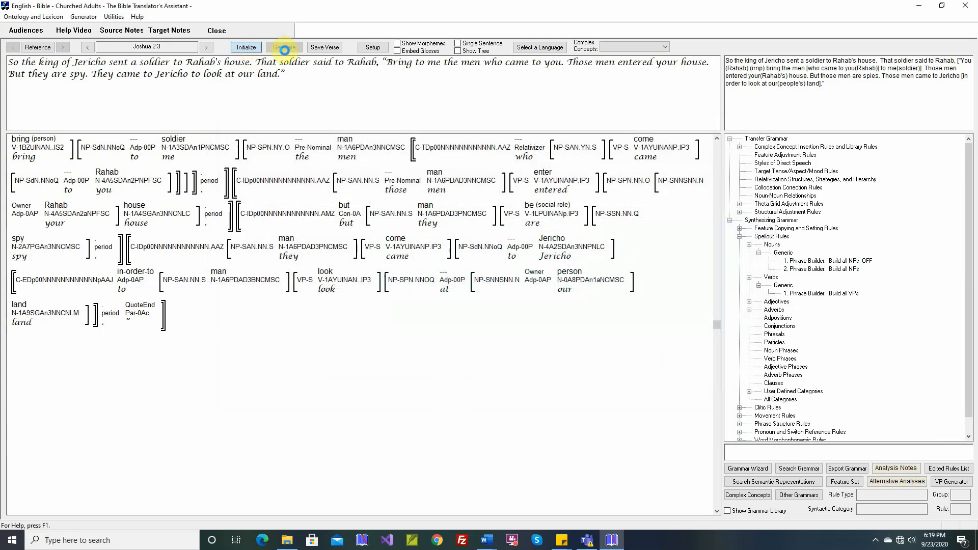
pyautogui.click(284, 47)
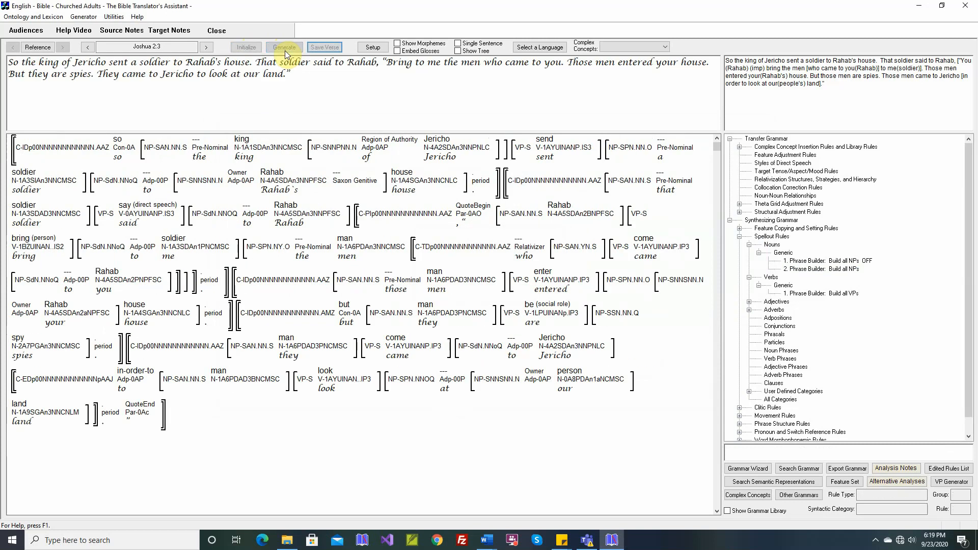
pyautogui.click(76, 75)
pyautogui.doubleClick(76, 75)
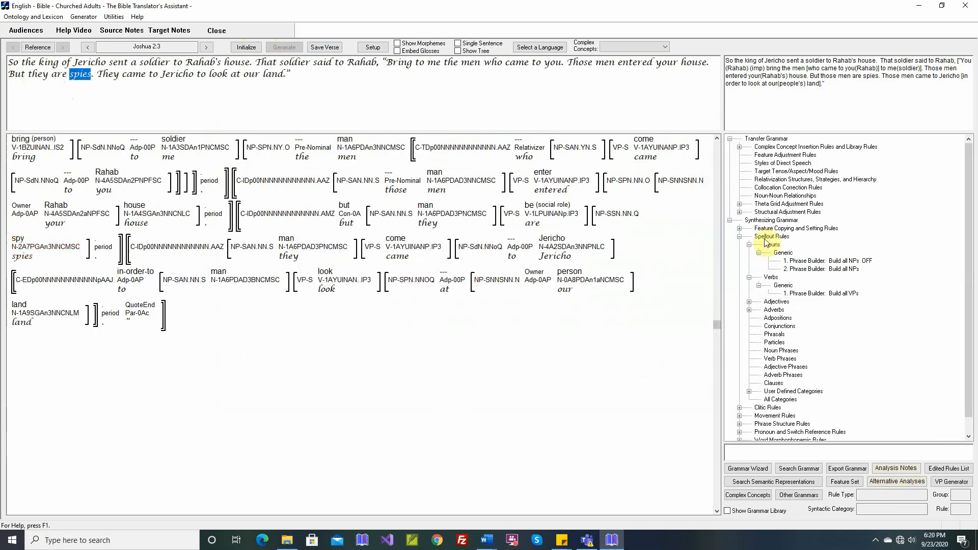
# - Reopen the active 'Build all NPs' rule and rename its 'Proper Nouns' row to 'Proper Nouns OFF'
pyautogui.doubleClick(803, 269)
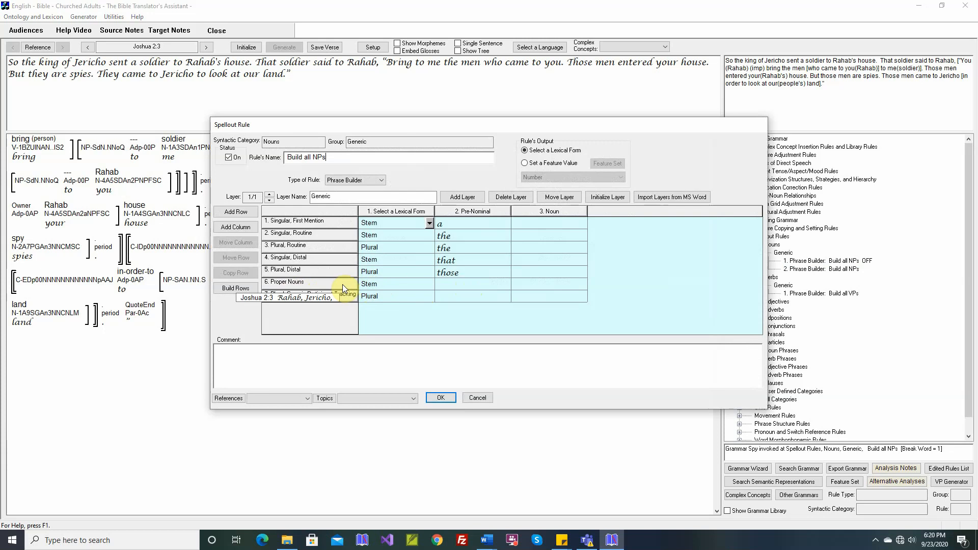
pyautogui.doubleClick(328, 283)
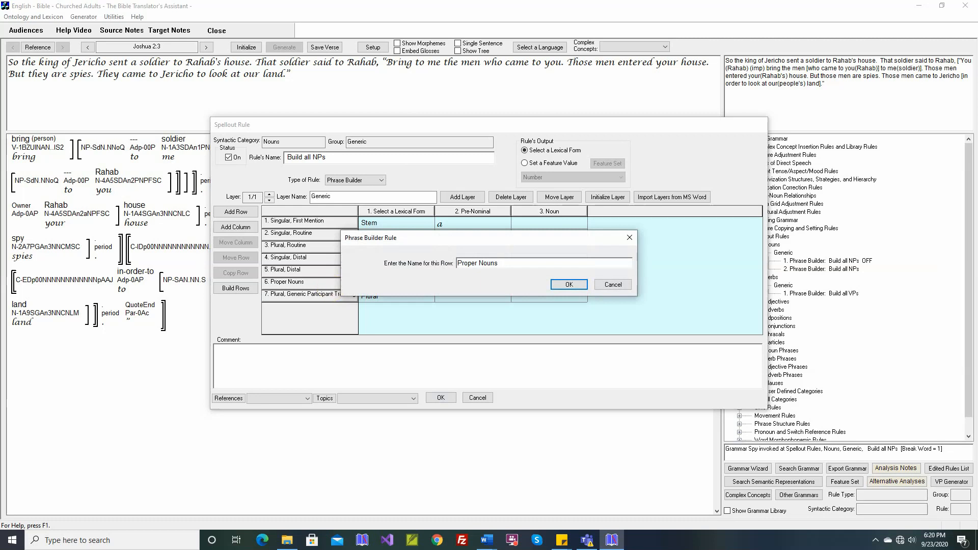
pyautogui.write('OFF')
pyautogui.press('Return')
# - Disable the proper nouns structure by setting its clause Type feature to Turn Structure OFF, and accept it
pyautogui.doubleClick(393, 285)
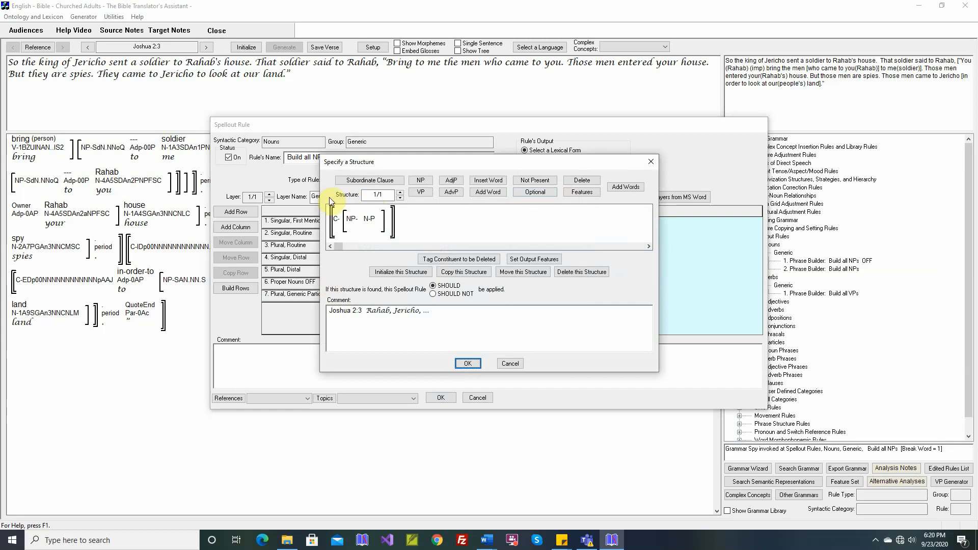
pyautogui.click(582, 192)
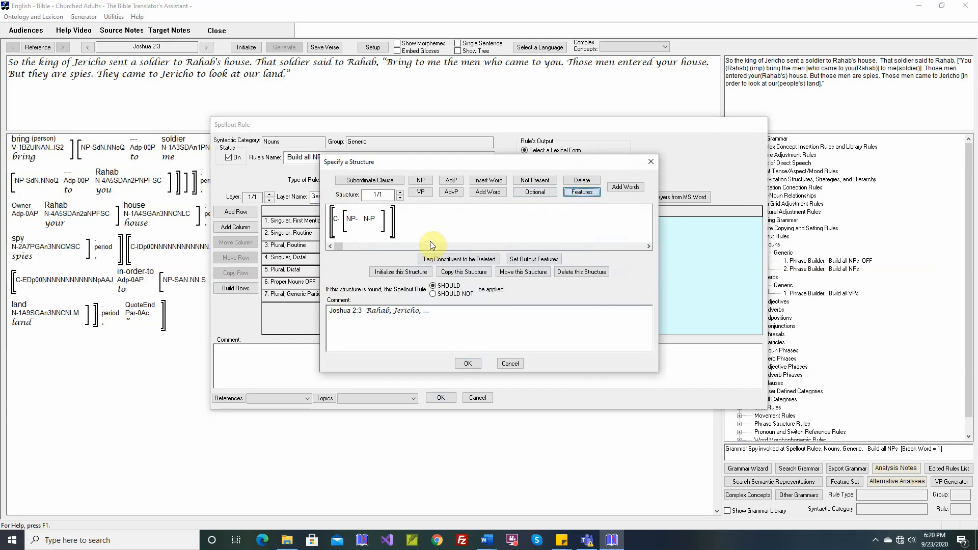
pyautogui.click(337, 219)
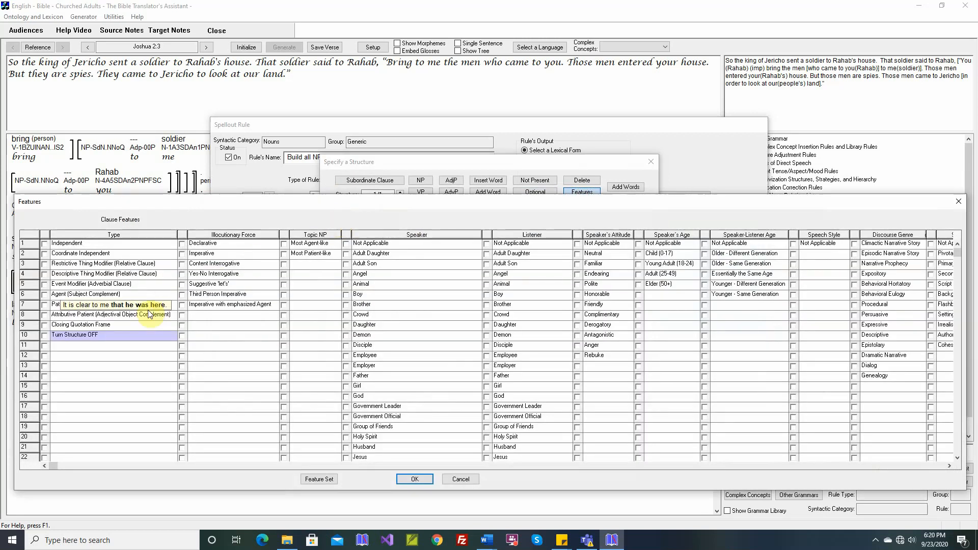
pyautogui.click(45, 336)
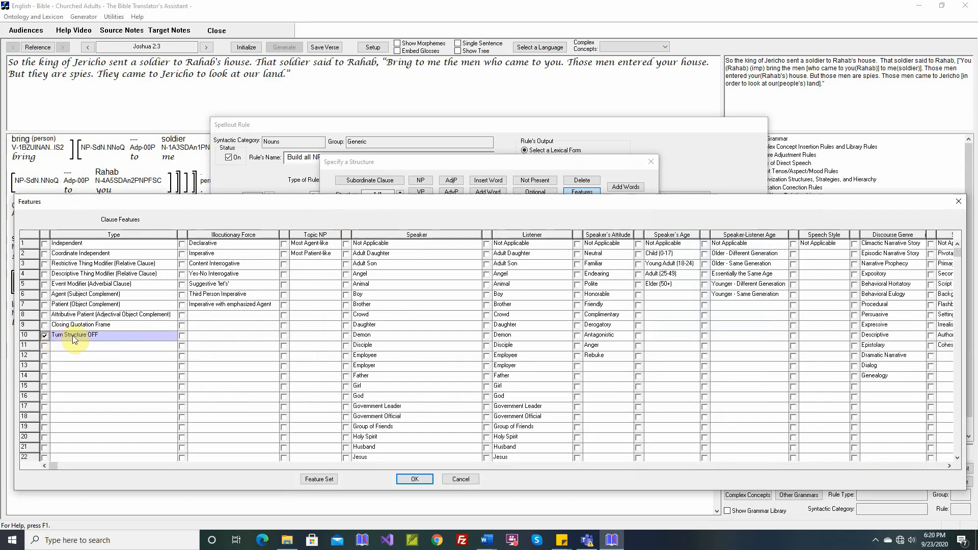
pyautogui.click(417, 478)
pyautogui.moveTo(343, 221)
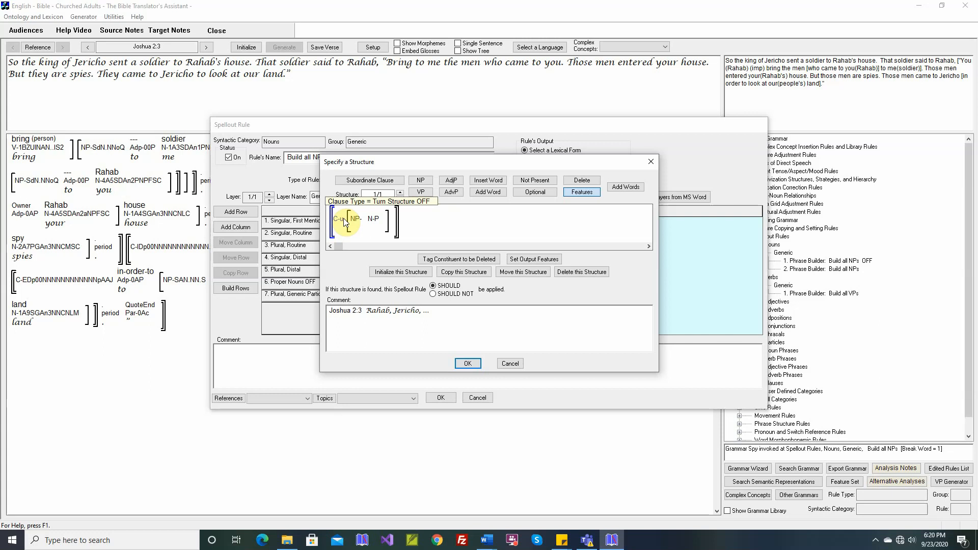
pyautogui.click(467, 363)
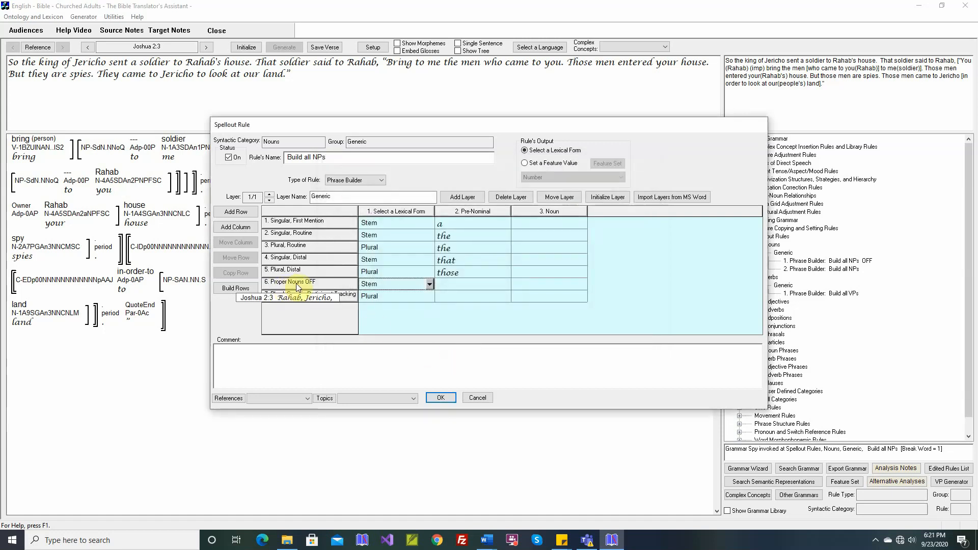
# - Require the noun in the 'Singular, Routine' structure to have Common/Proper set to Common, and accept the structure
pyautogui.doubleClick(314, 234)
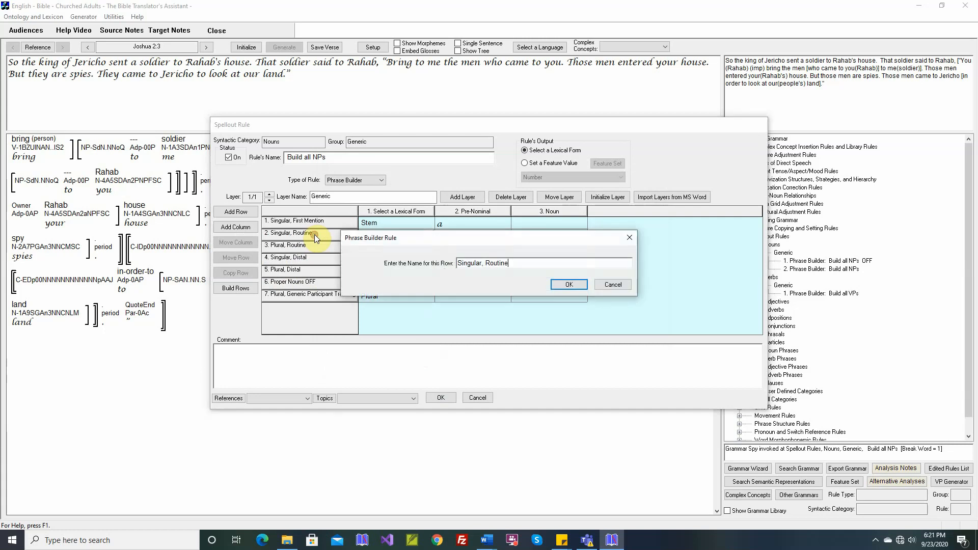
pyautogui.click(561, 283)
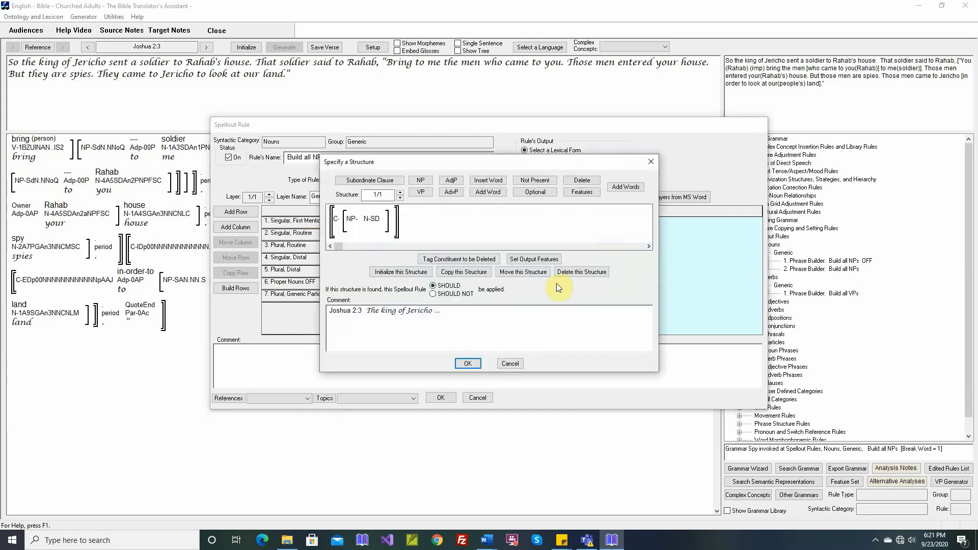
pyautogui.click(582, 192)
pyautogui.click(375, 219)
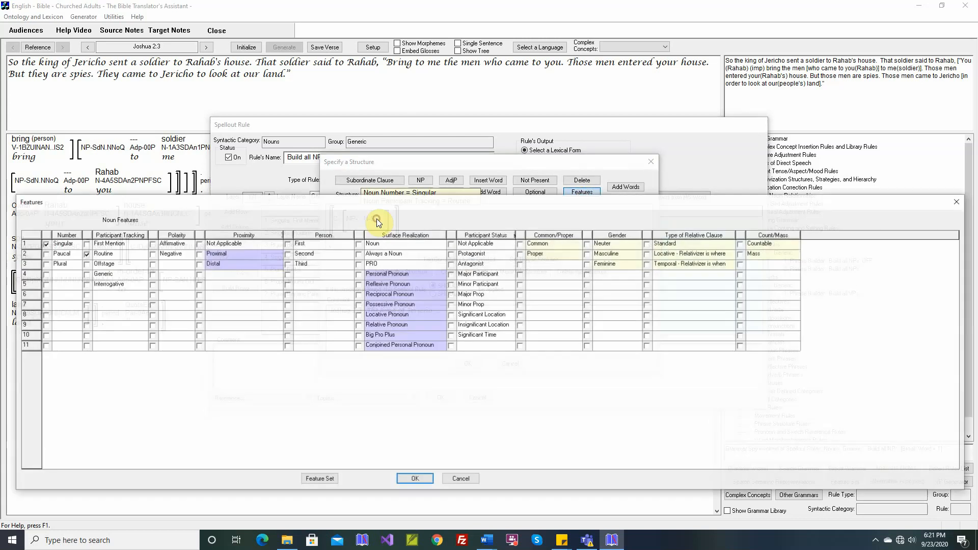
pyautogui.click(521, 244)
pyautogui.click(415, 479)
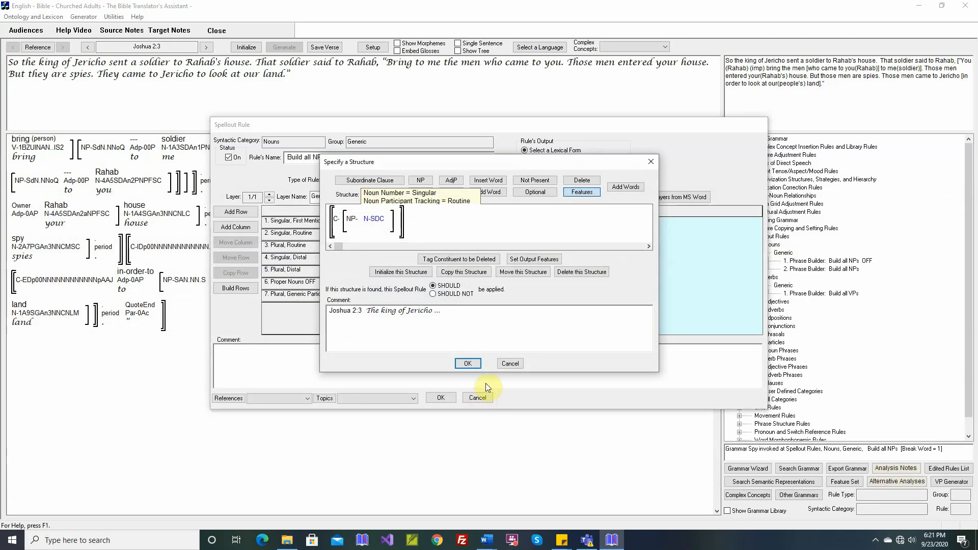
pyautogui.click(475, 366)
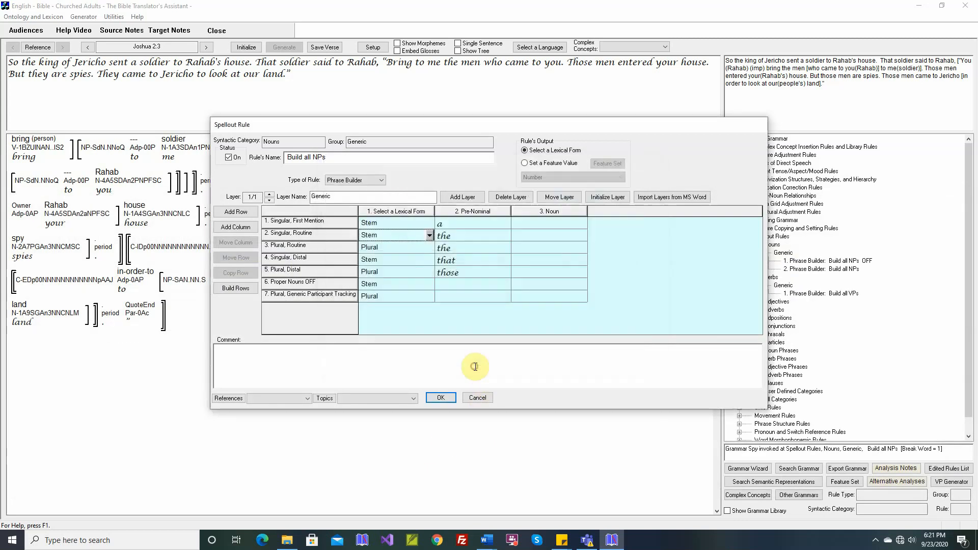
# - Require the noun in the 'Plural, Routine' structure to have Common/Proper set to Common, and accept the structure
pyautogui.click(326, 249)
pyautogui.click(561, 282)
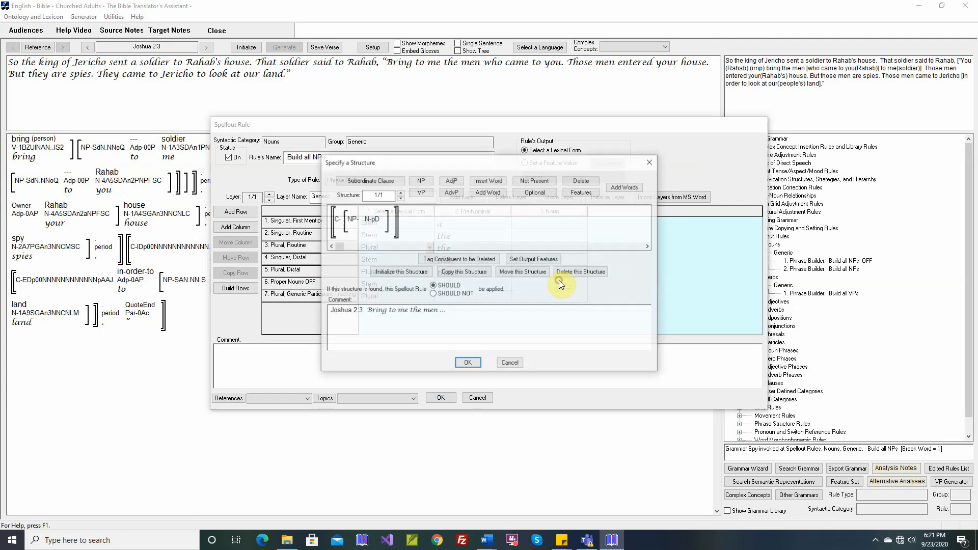
pyautogui.click(569, 195)
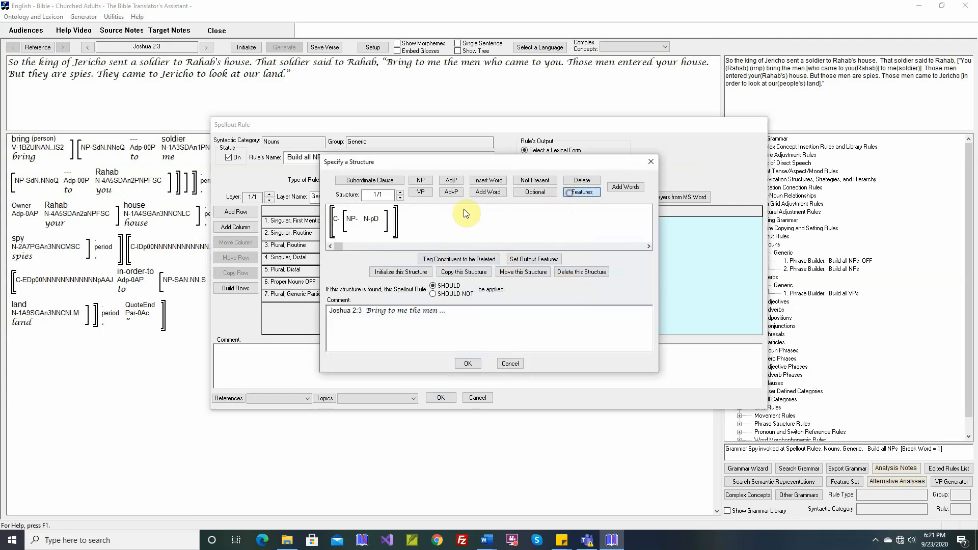
pyautogui.click(372, 219)
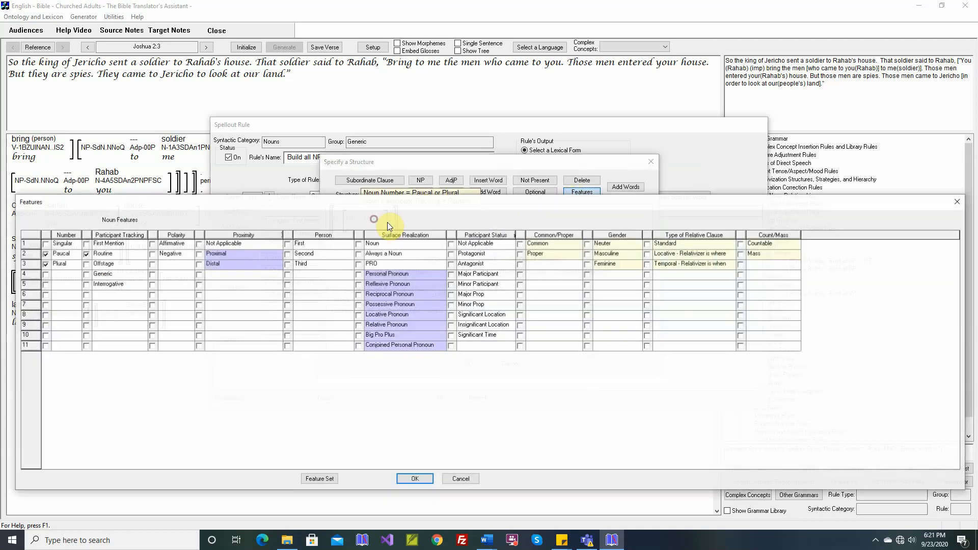
pyautogui.click(520, 244)
pyautogui.click(426, 478)
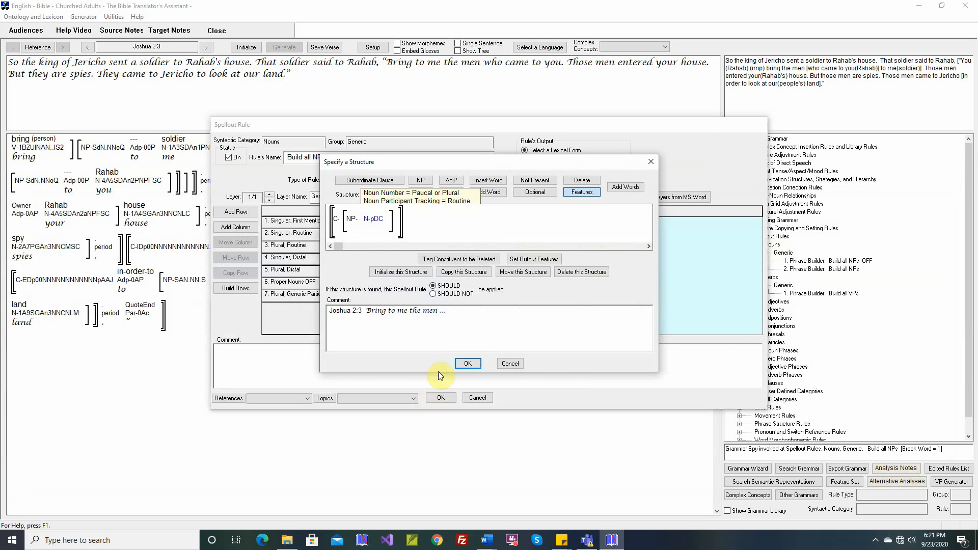
pyautogui.click(466, 364)
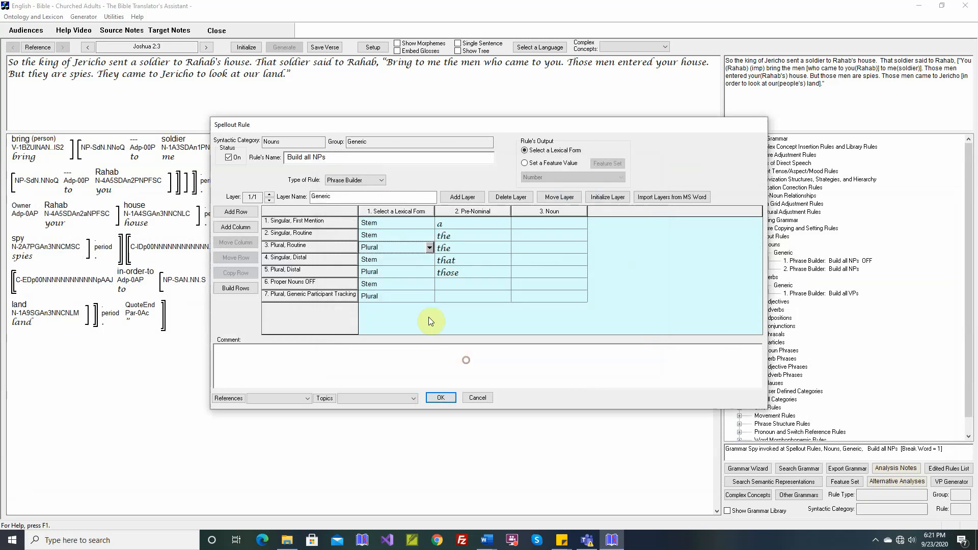
# - Check the structure behind the 'Singular, Distal' row and close it without changes
pyautogui.doubleClick(329, 258)
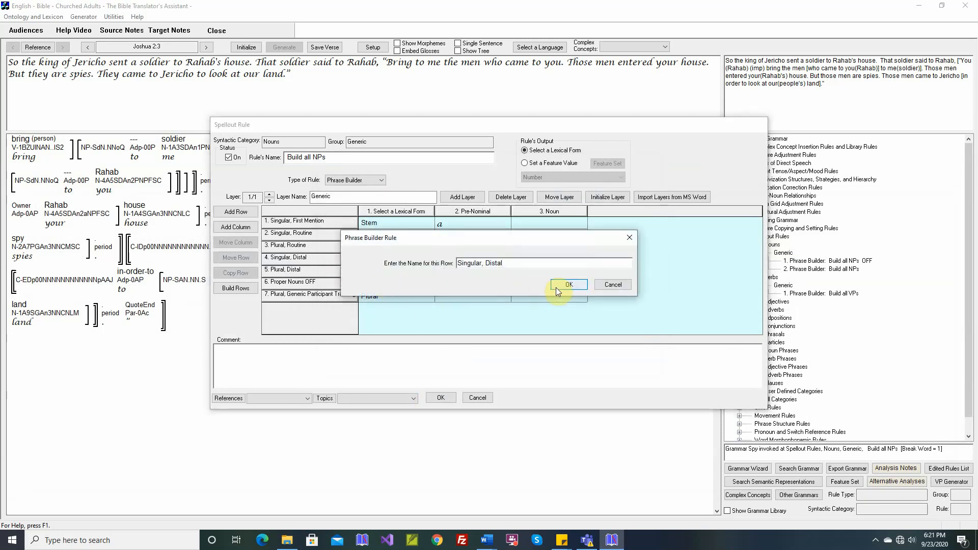
pyautogui.click(570, 286)
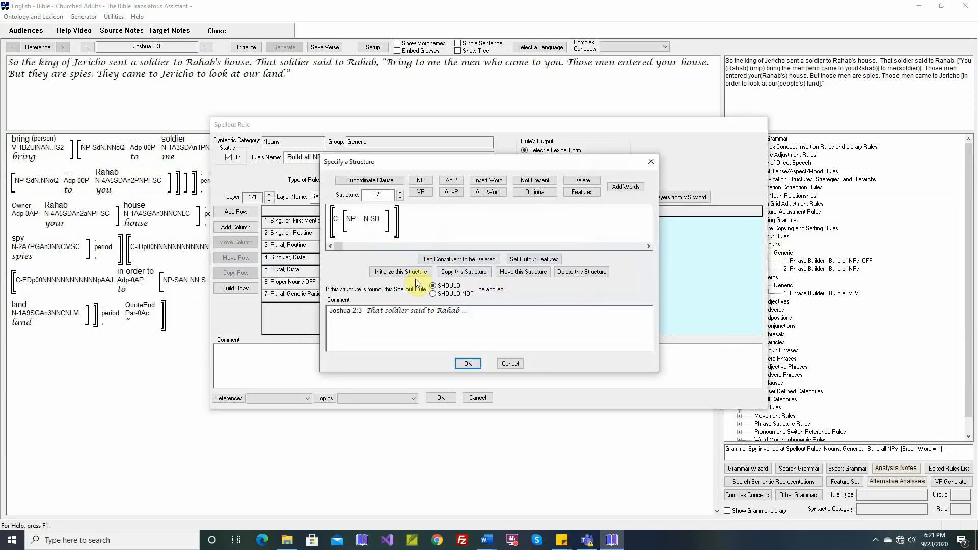
pyautogui.click(510, 363)
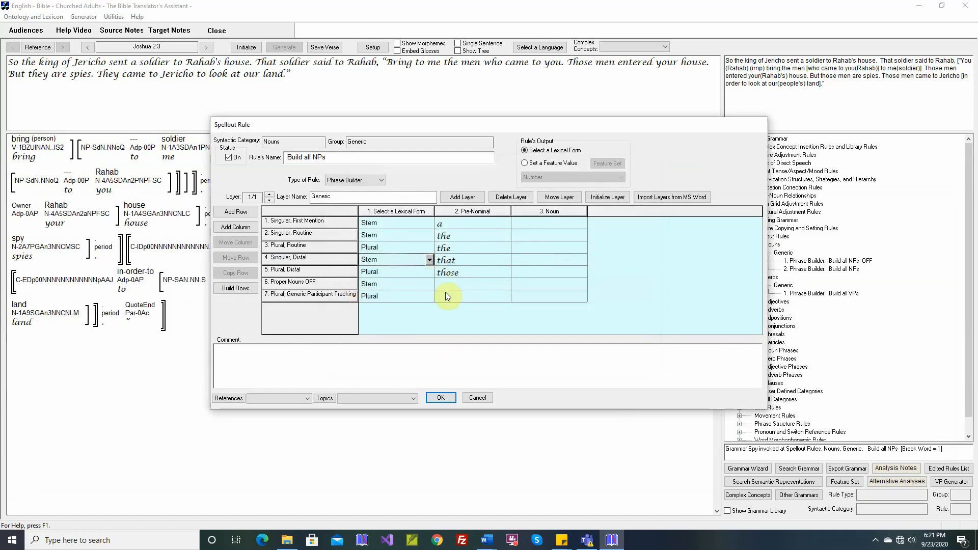
# - Accept the 'Build all NPs' rule, then initialize and regenerate Joshua 2:3
pyautogui.click(443, 398)
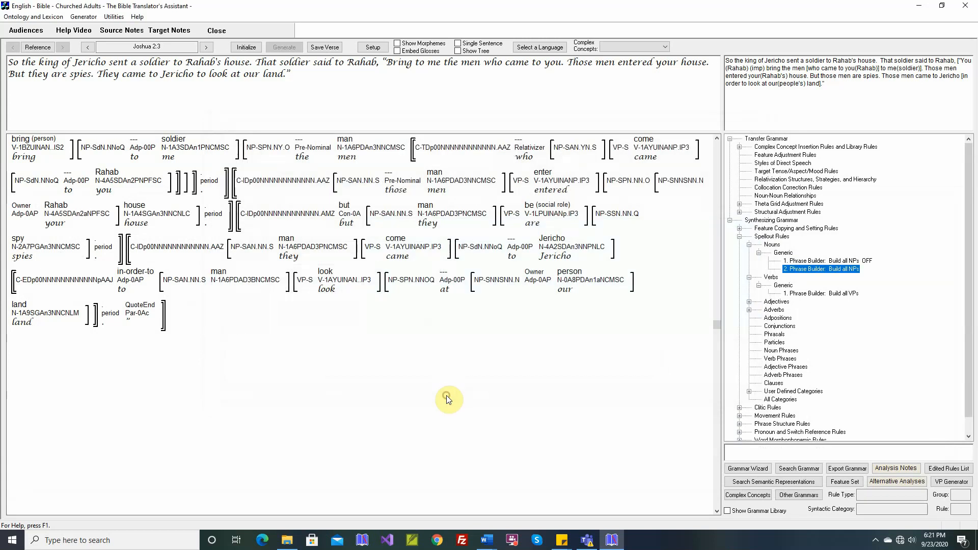
pyautogui.click(247, 47)
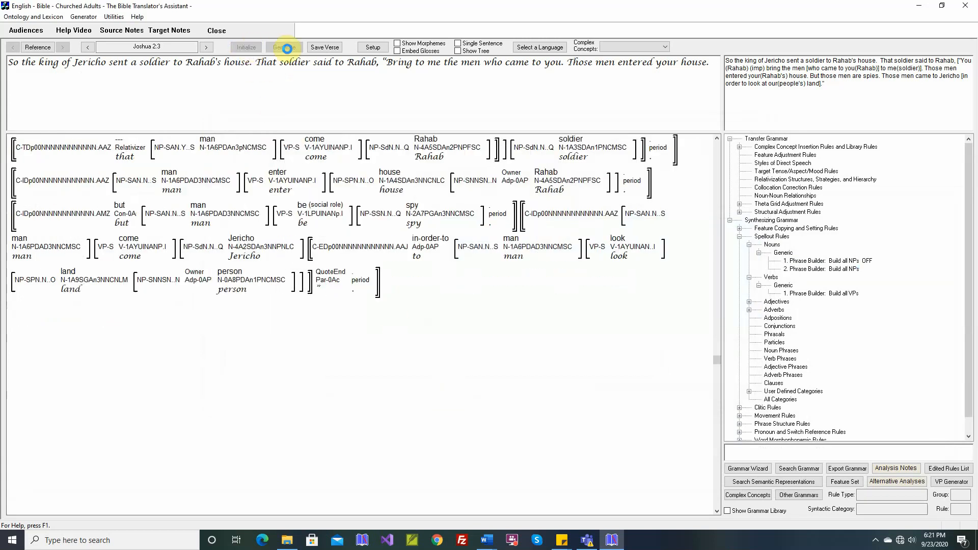
pyautogui.click(286, 48)
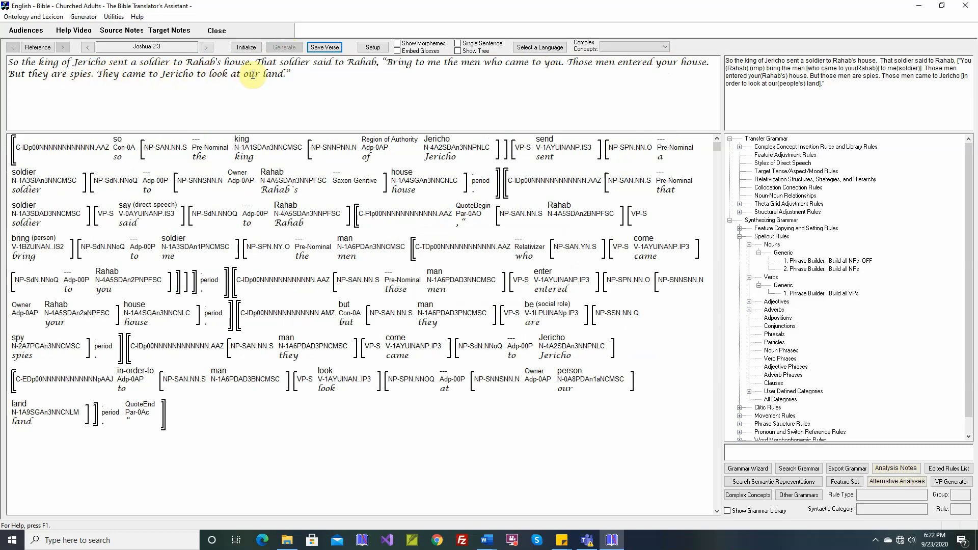
# - Reopen the active 'Build all NPs' rule, inspect the base structure of its table, and move the rule window off the analysis
pyautogui.doubleClick(818, 270)
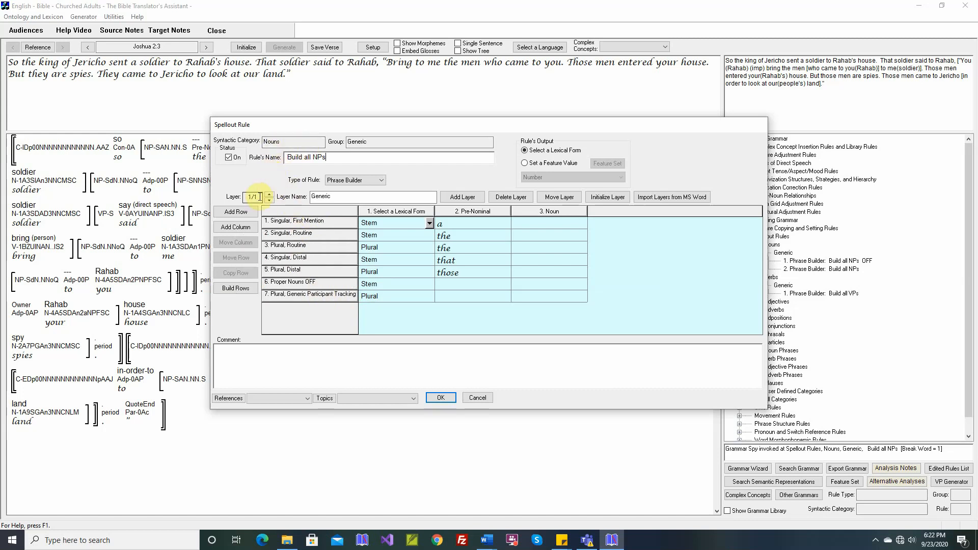
pyautogui.click(301, 210)
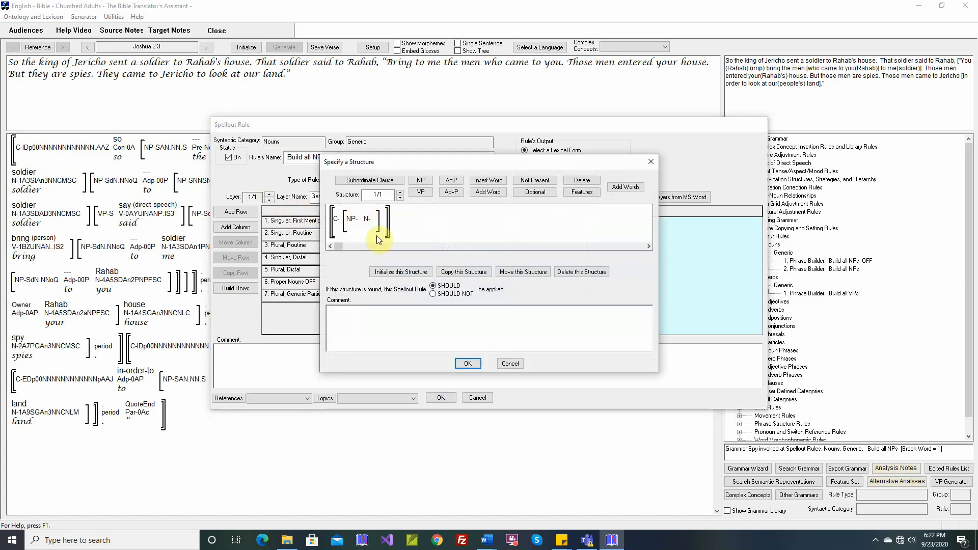
pyautogui.click(508, 364)
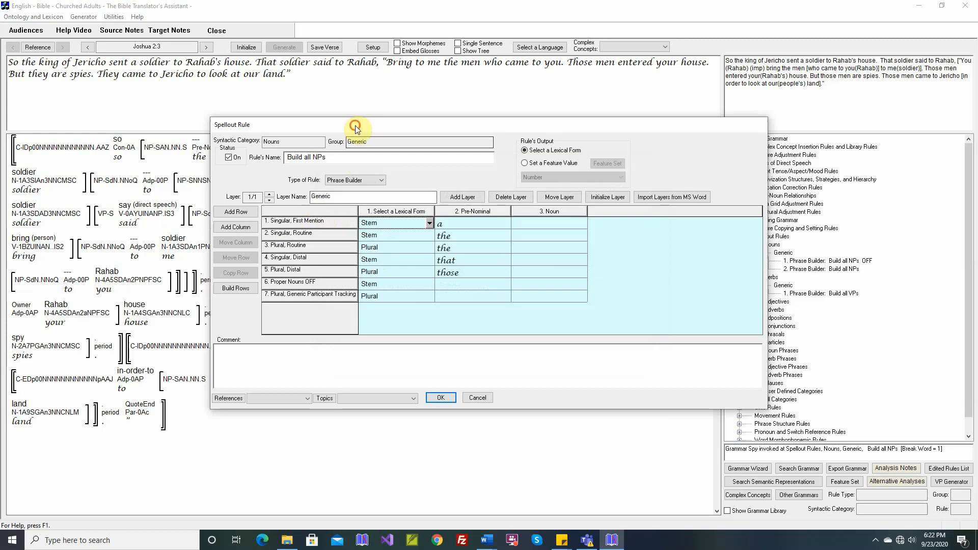
pyautogui.moveTo(357, 129); pyautogui.dragTo(521, 120)
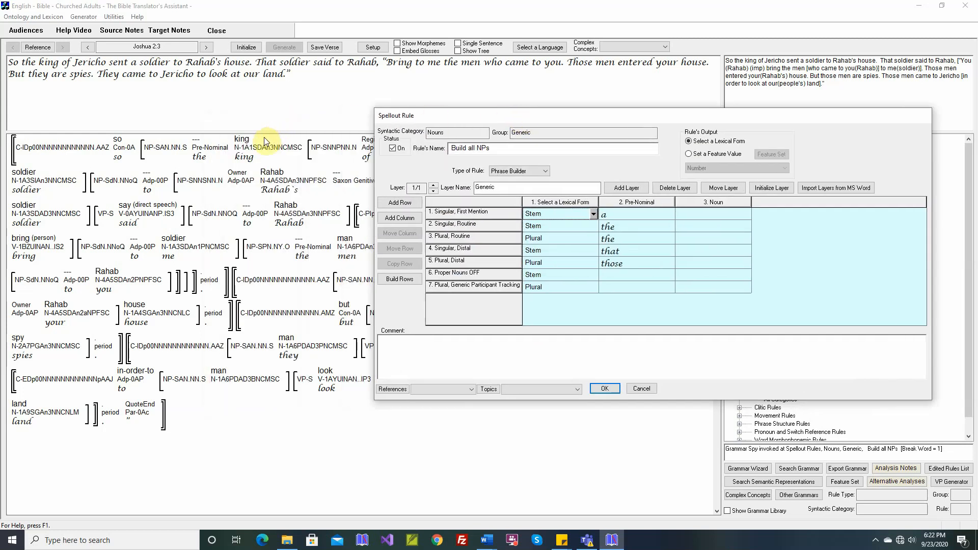
pyautogui.moveTo(253, 150)
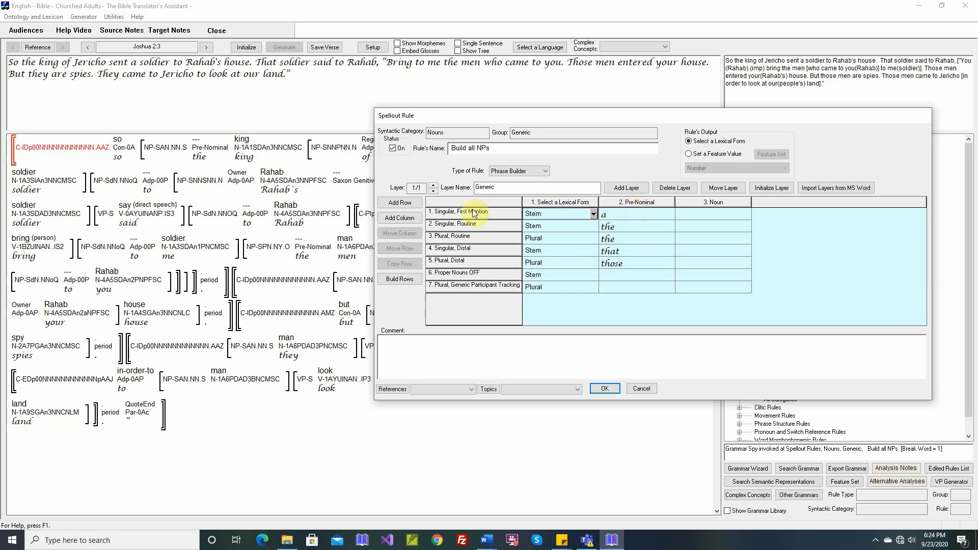
# - Add a 'Post-Nominal' column to the rule, accept the rule, and agree to edit the noun phrase structure rule
pyautogui.click(399, 225)
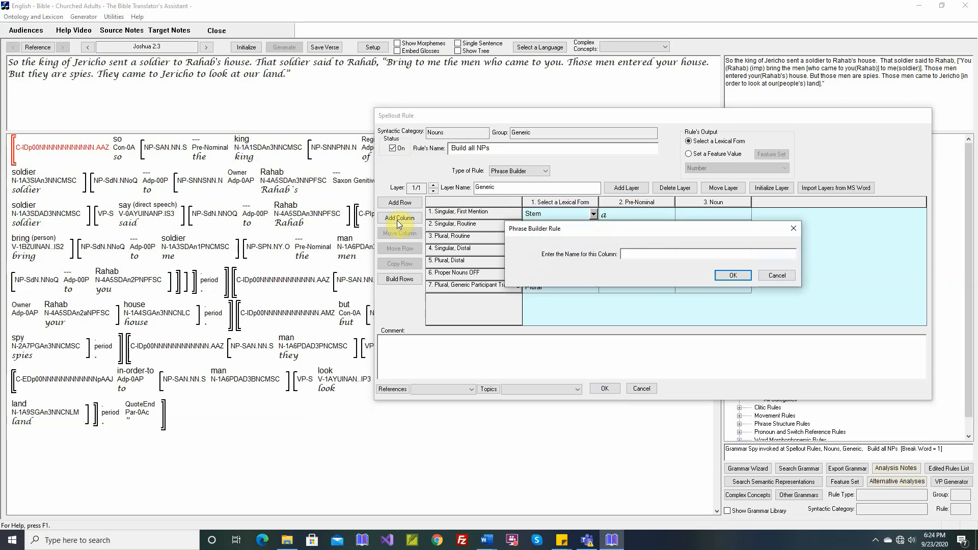
pyautogui.write('Post-Nominal')
pyautogui.press('Return')
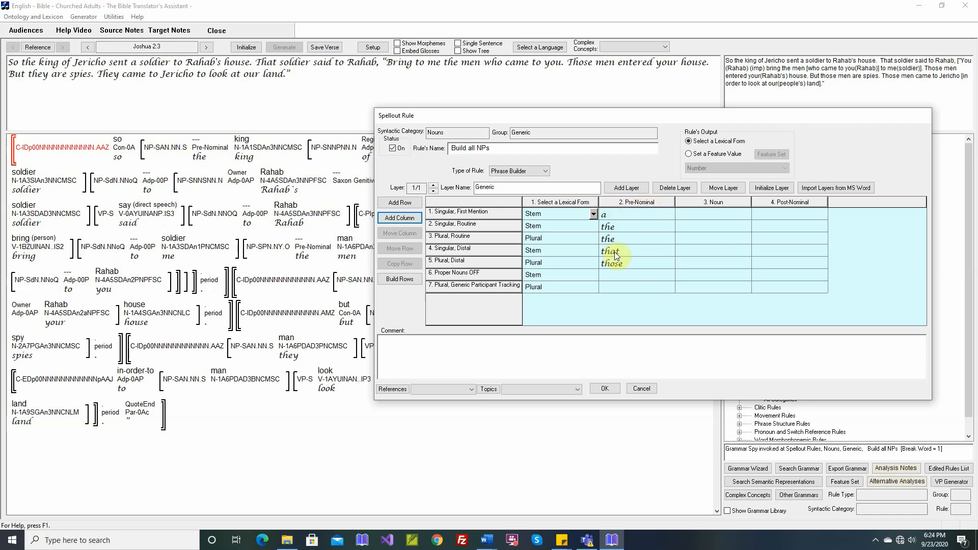
pyautogui.click(612, 390)
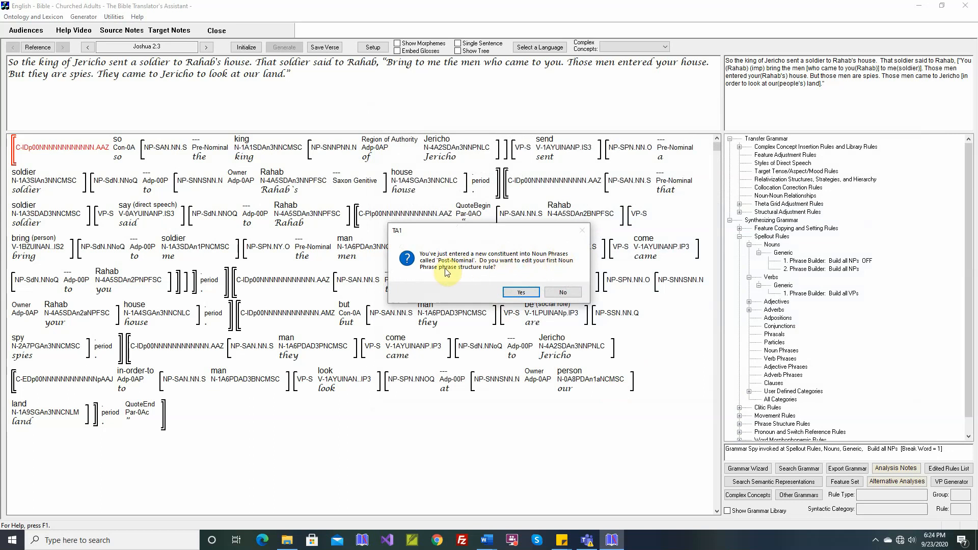
pyautogui.click(517, 292)
# - Move the new Post-Nominal constituent from the start of the Noun Phrase to the end of the Post-Head Modifiers group
pyautogui.click(406, 181)
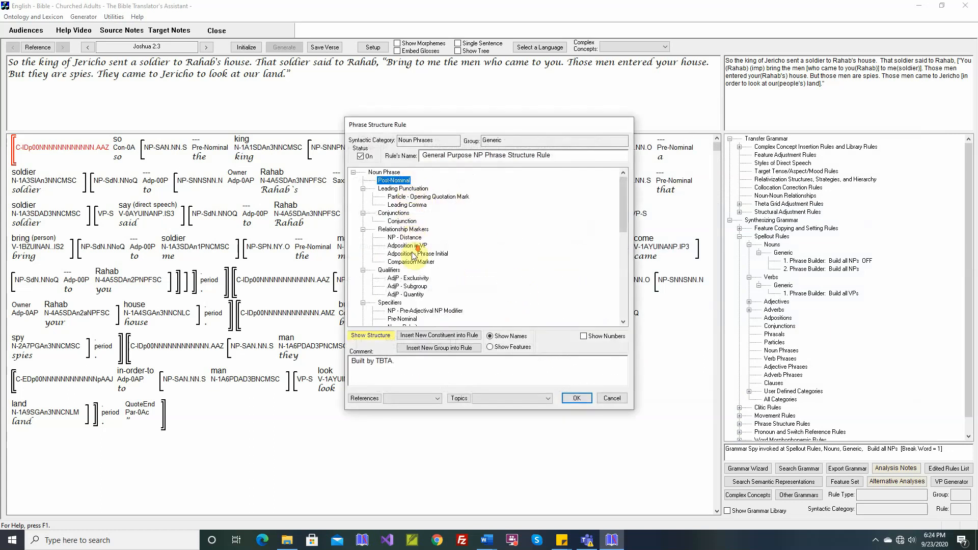
pyautogui.scroll(-3, 412, 254)
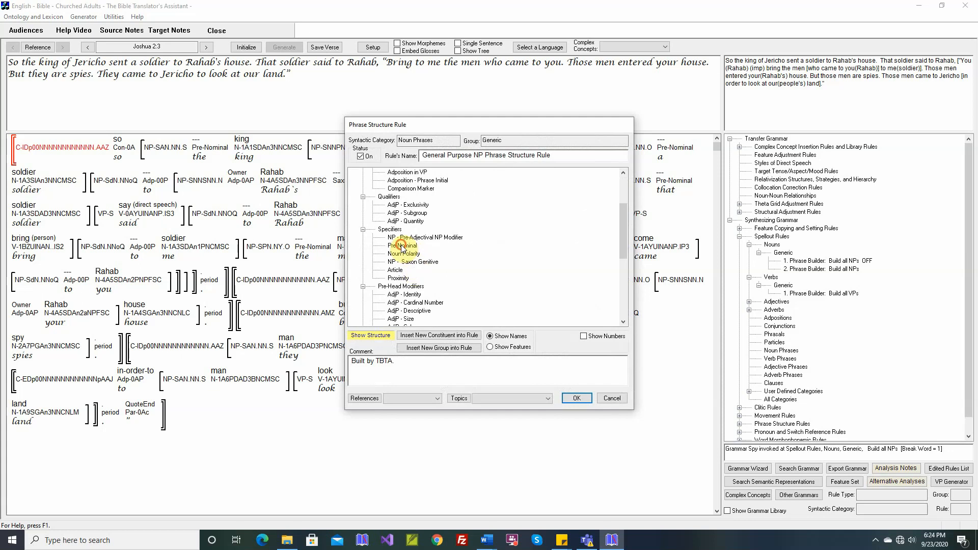
pyautogui.click(402, 246)
pyautogui.scroll(3, 428, 255)
pyautogui.click(402, 181)
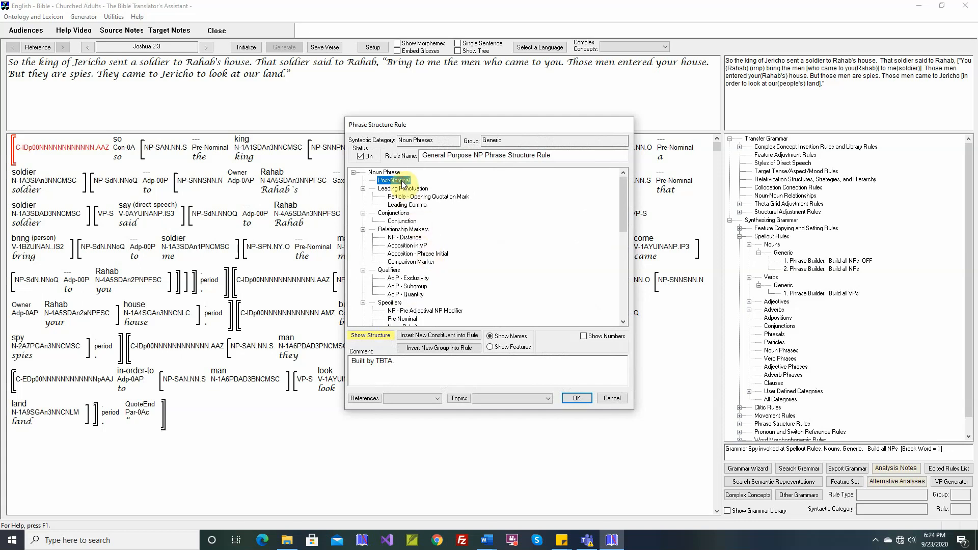
pyautogui.moveTo(403, 183); pyautogui.dragTo(431, 310)
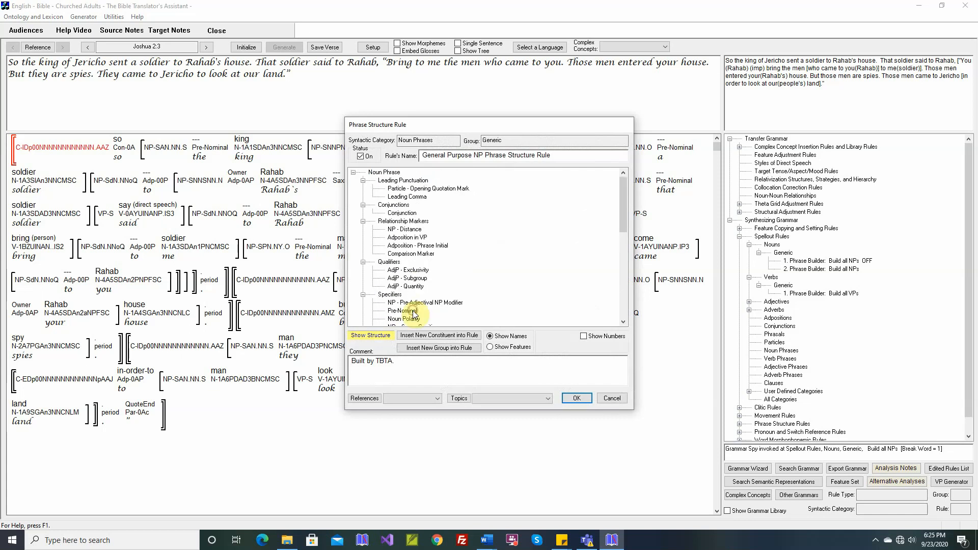
pyautogui.scroll(-5, 438, 285)
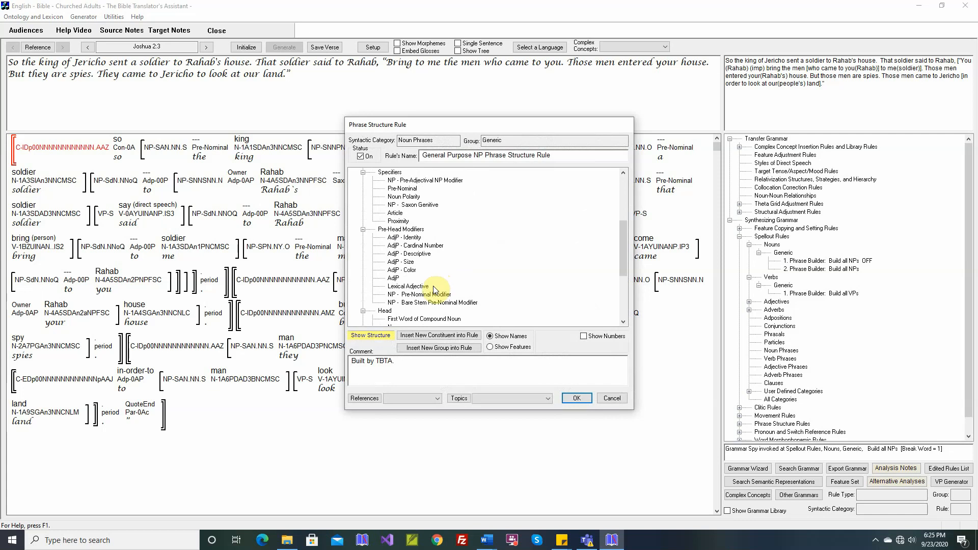
pyautogui.scroll(-4, 420, 254)
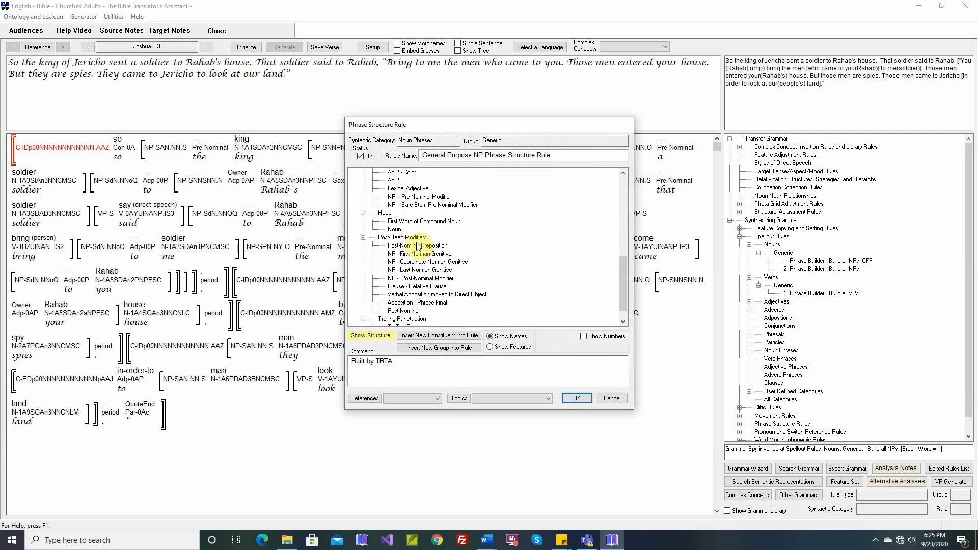
# - Reorder Post-Nominal to be the first constituent in Post-Head Modifiers, ahead of Post-Nominal Preposition, and check its placement
pyautogui.click(410, 311)
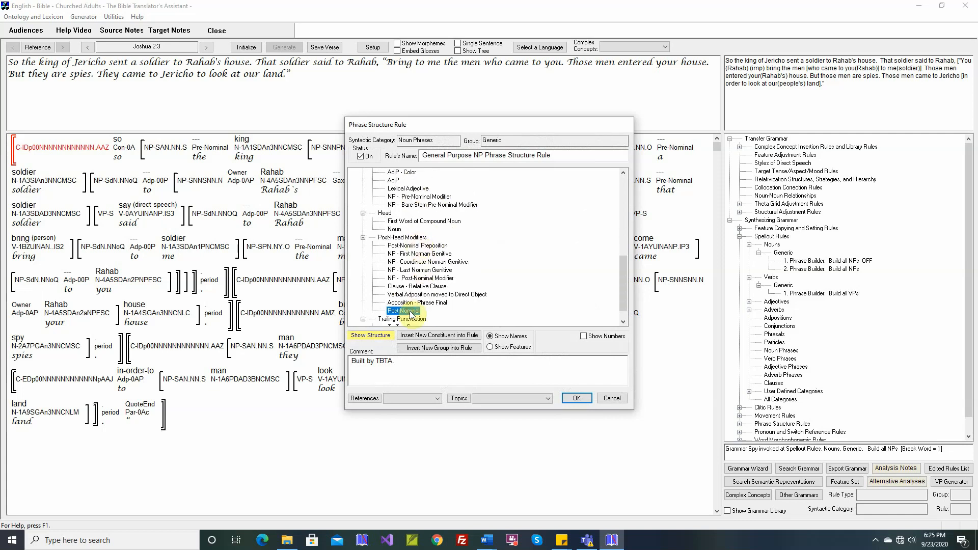
pyautogui.moveTo(411, 313); pyautogui.dragTo(413, 249)
pyautogui.scroll(3, 429, 278)
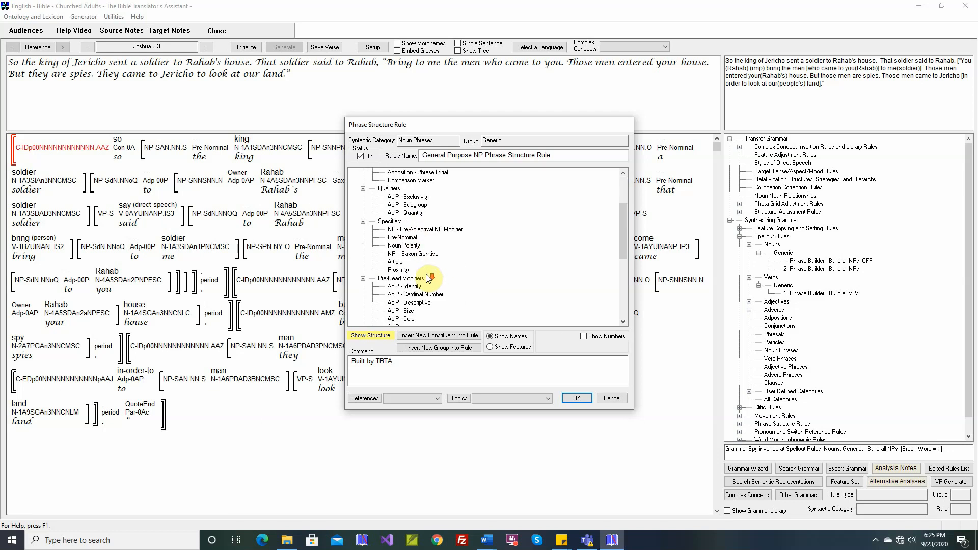
pyautogui.scroll(-2, 428, 277)
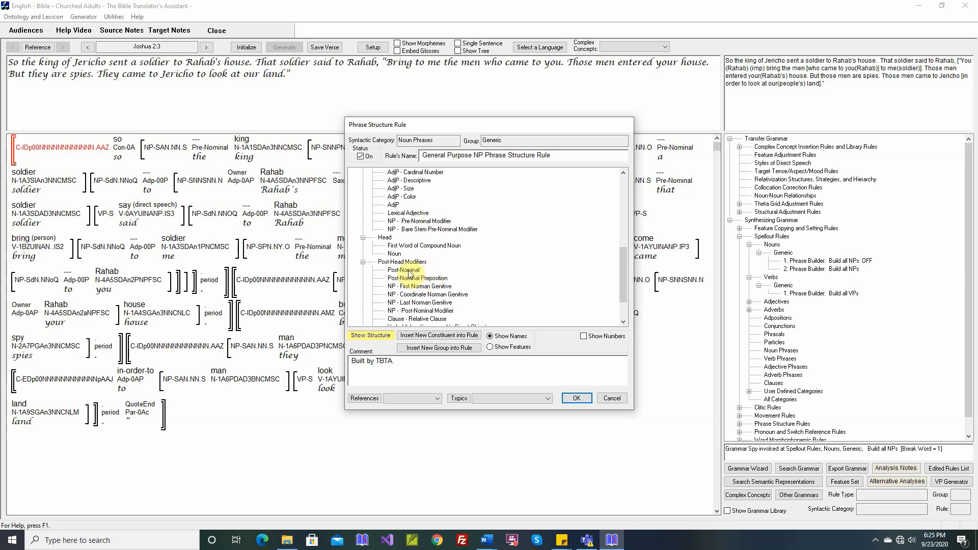